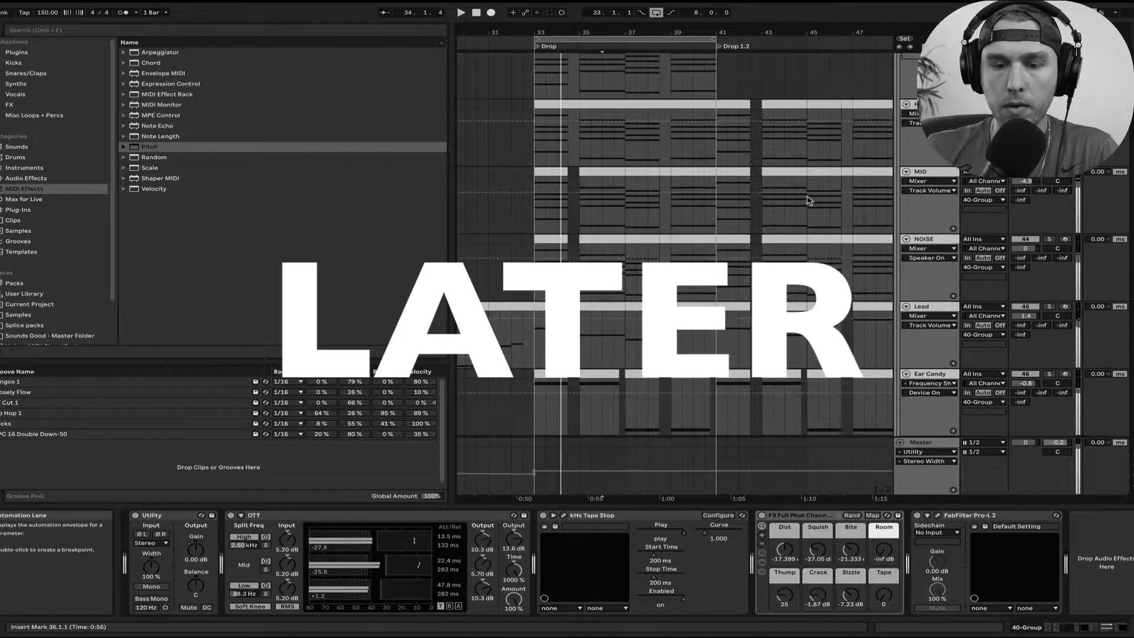
scroll(809, 201, "down", 3)
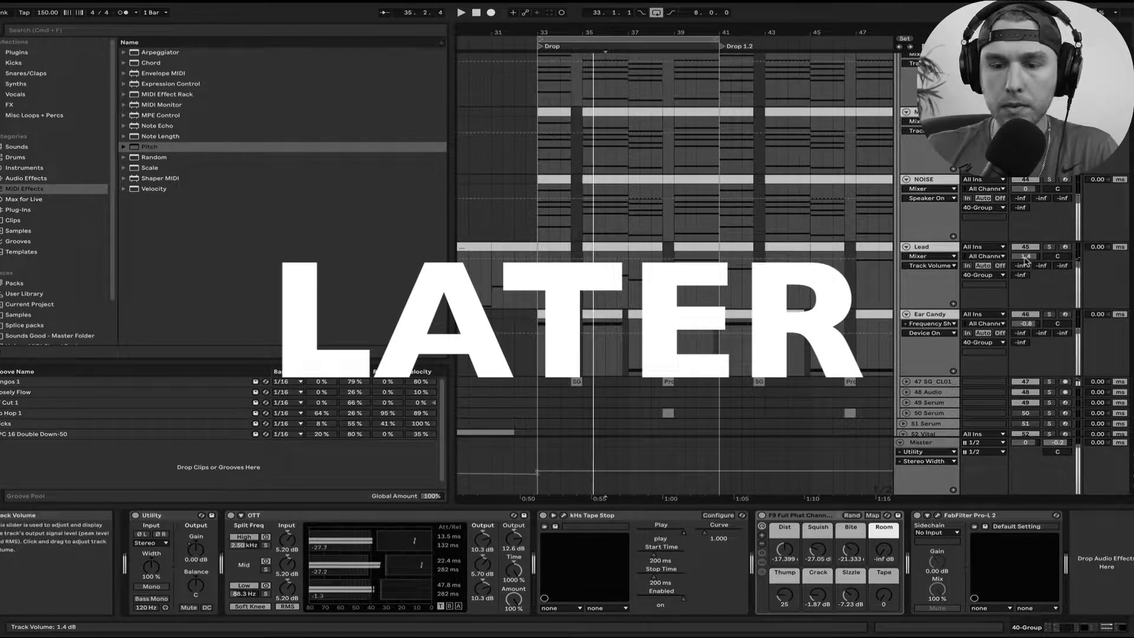
left_click_drag(1026, 260, 1026, 248)
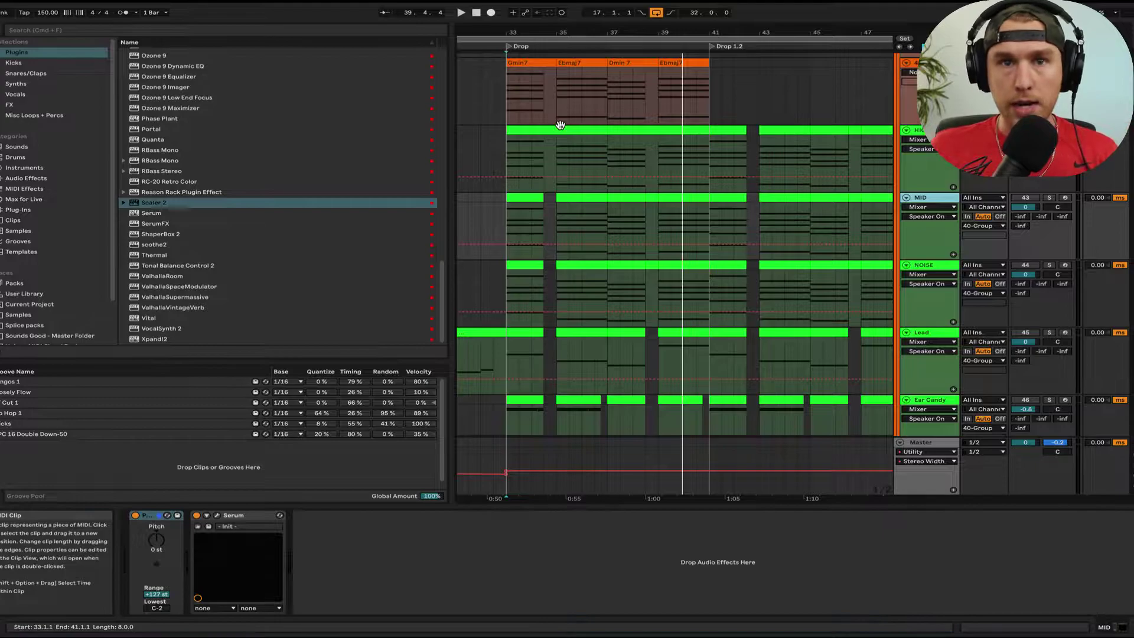
Step: Examine the Gmin7, Ebmaj7, Dmin7 and Ebmaj7 chord clips in the Drop section and the first clip's notes
scroll(561, 128, "up", 1)
scroll(561, 128, "left", 1)
left_click(543, 92)
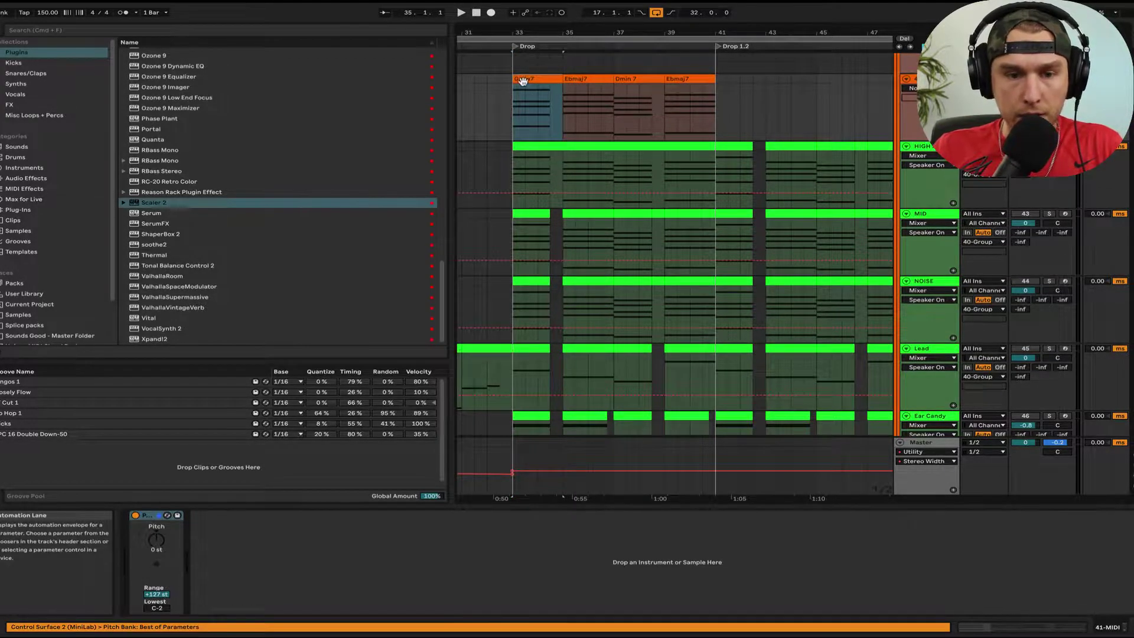
left_click(589, 79)
left_click(622, 87)
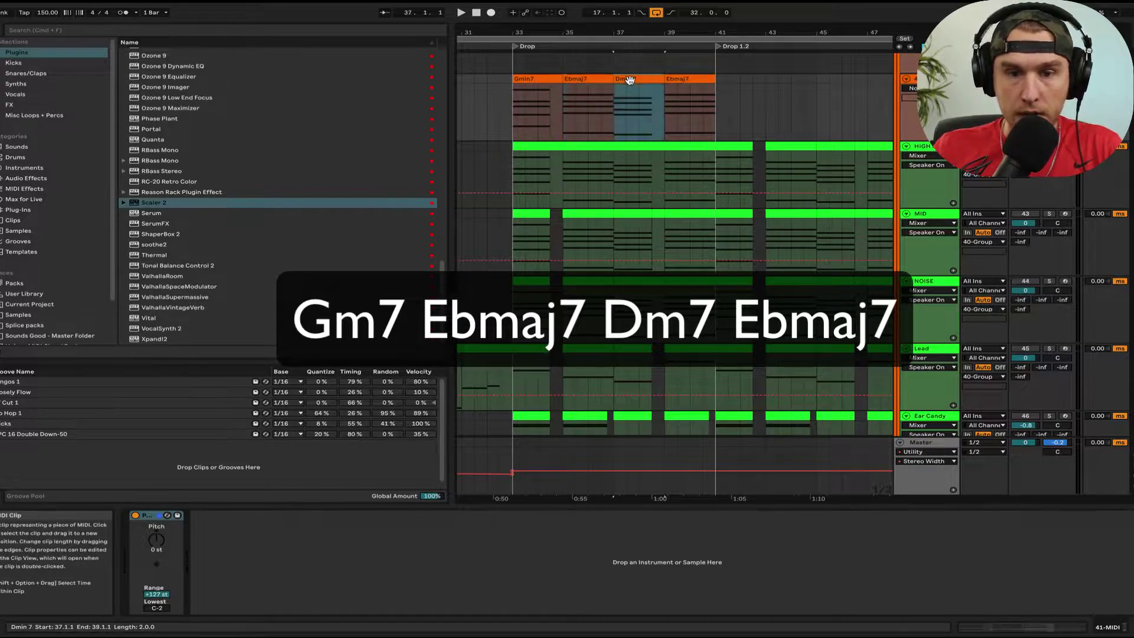
left_click(694, 102)
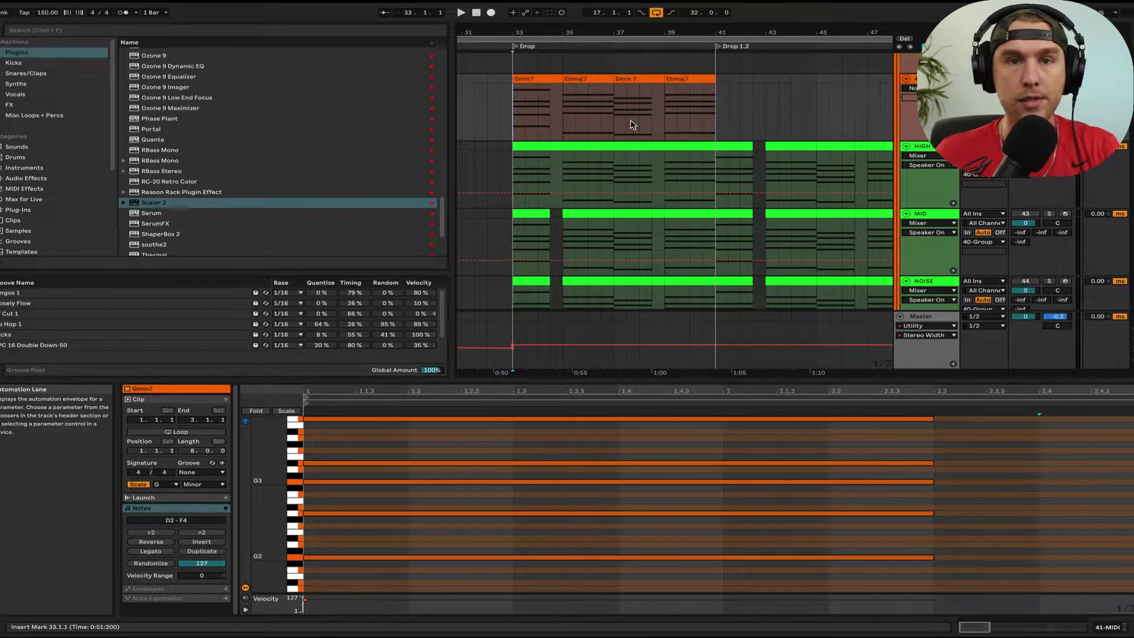
Step: Play the Drop section from bar 33 to hear the chord progression, and stop playback around bar 41
key("space")
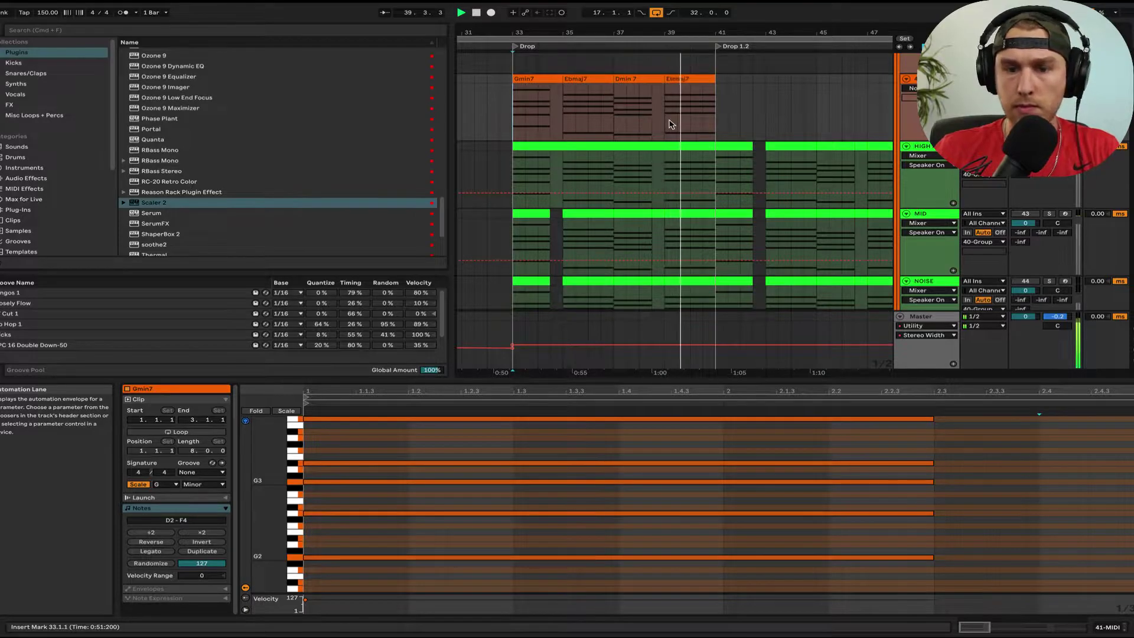
scroll(698, 124, "down", 1)
scroll(835, 131, "down", 2)
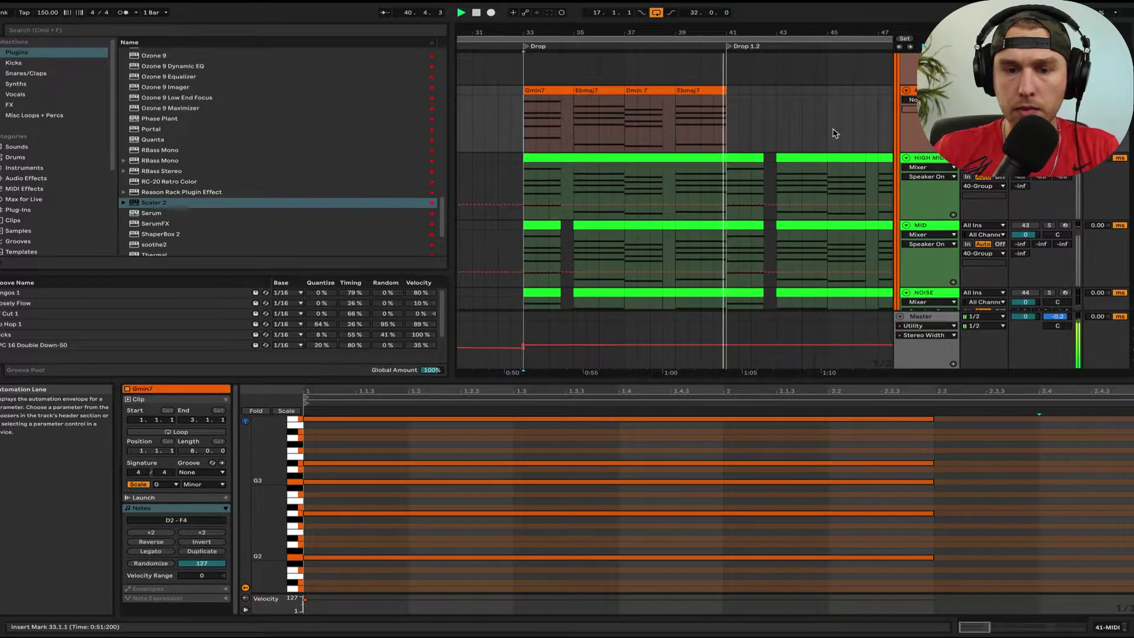
key("space")
Step: Look through the HIGH MID, MID, NOISE, Lead and Ear Candy tracks that layer the drop
left_click(919, 107)
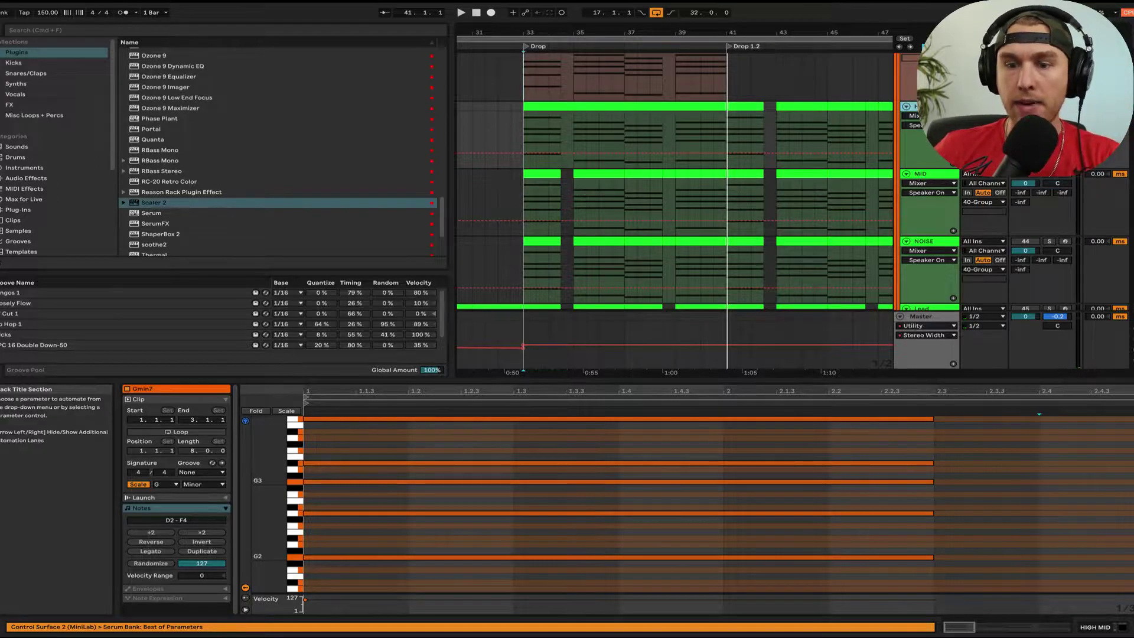
left_click(920, 175)
left_click(926, 254)
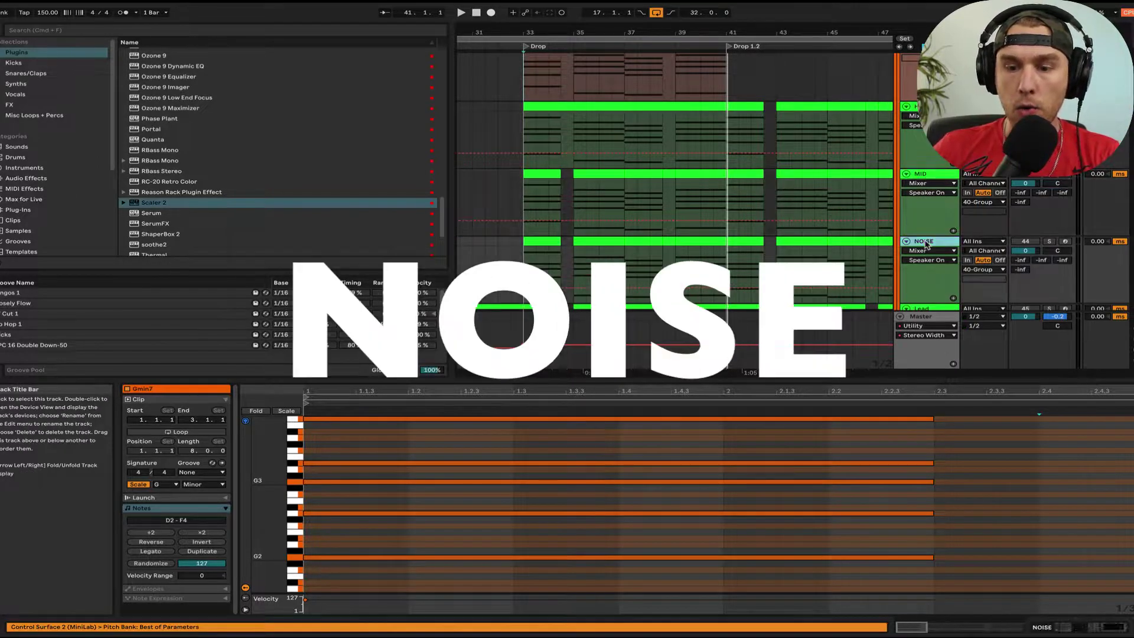
scroll(928, 248, "down", 6)
left_click(931, 227)
left_click(924, 284)
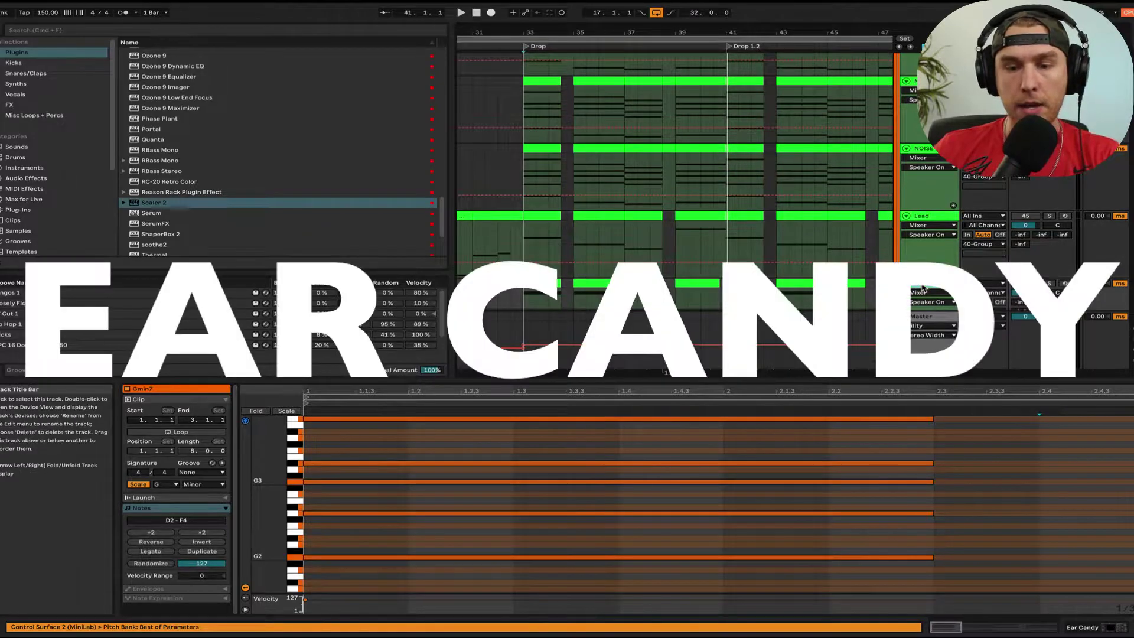
scroll(923, 287, "up", 4)
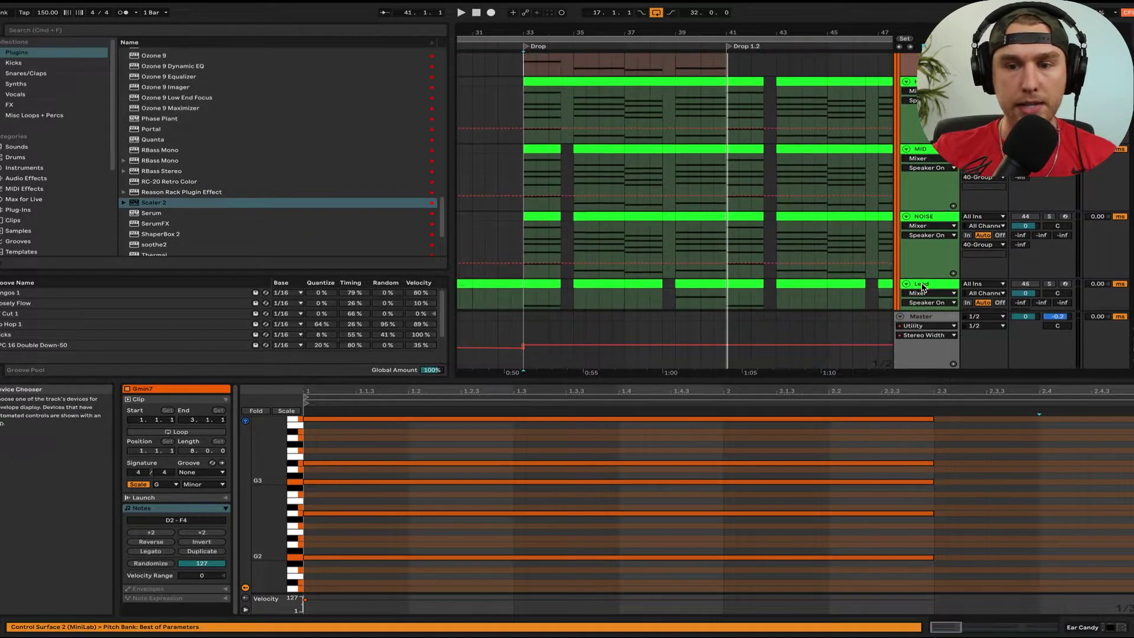
Step: Open Serum on the HIGH MID track, set oscillator A's unison to 11 voices, and play the drop
left_click(918, 83)
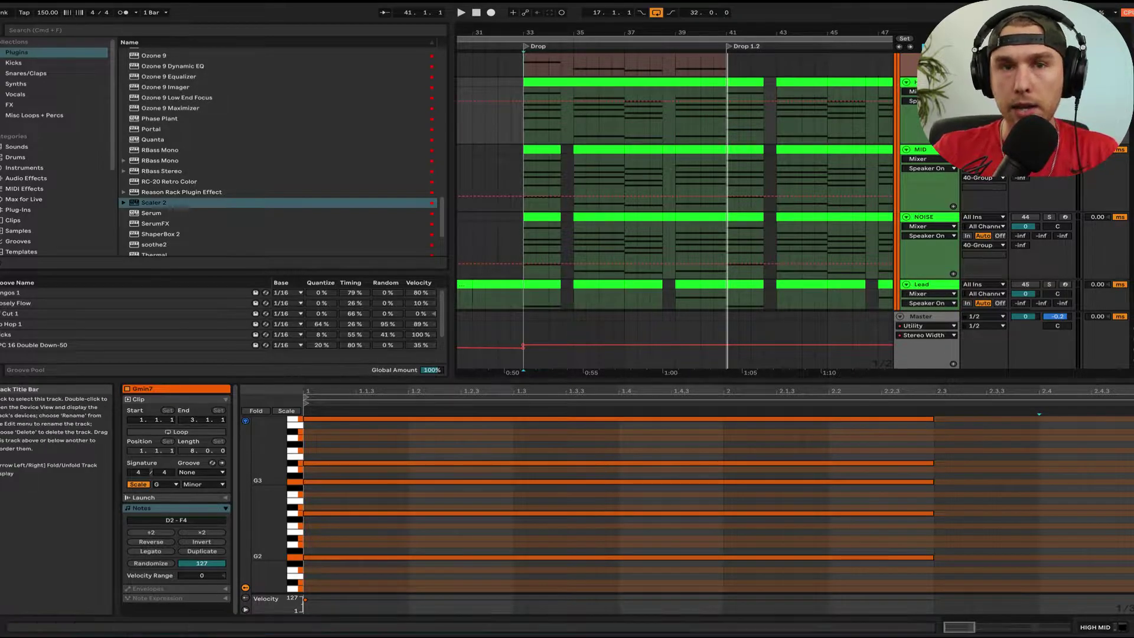
double_click(916, 82)
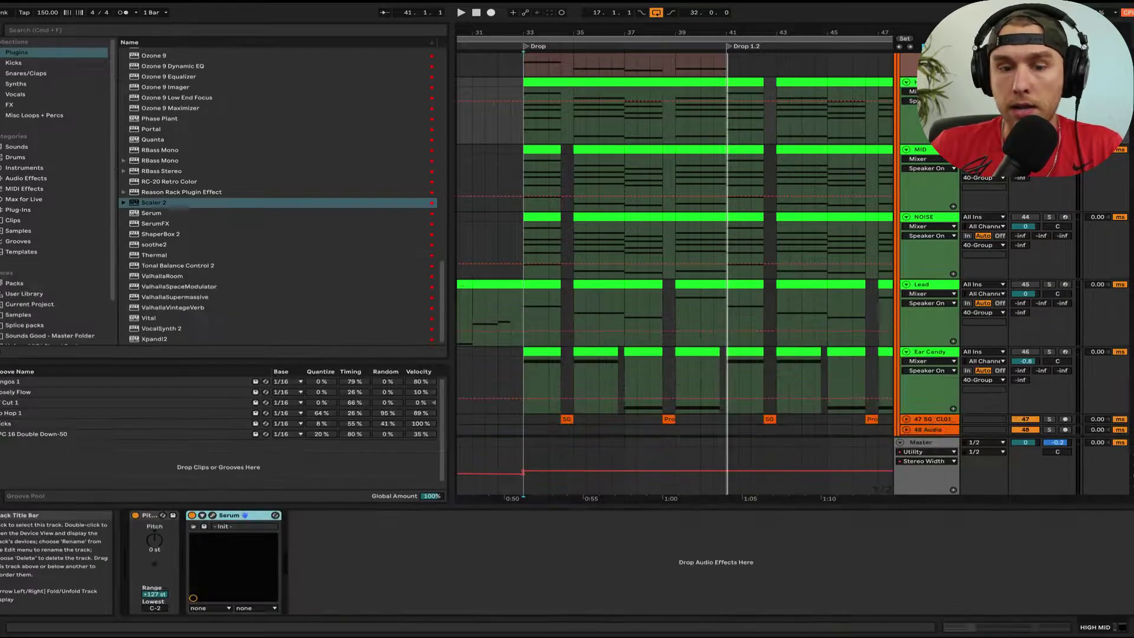
left_click(212, 515)
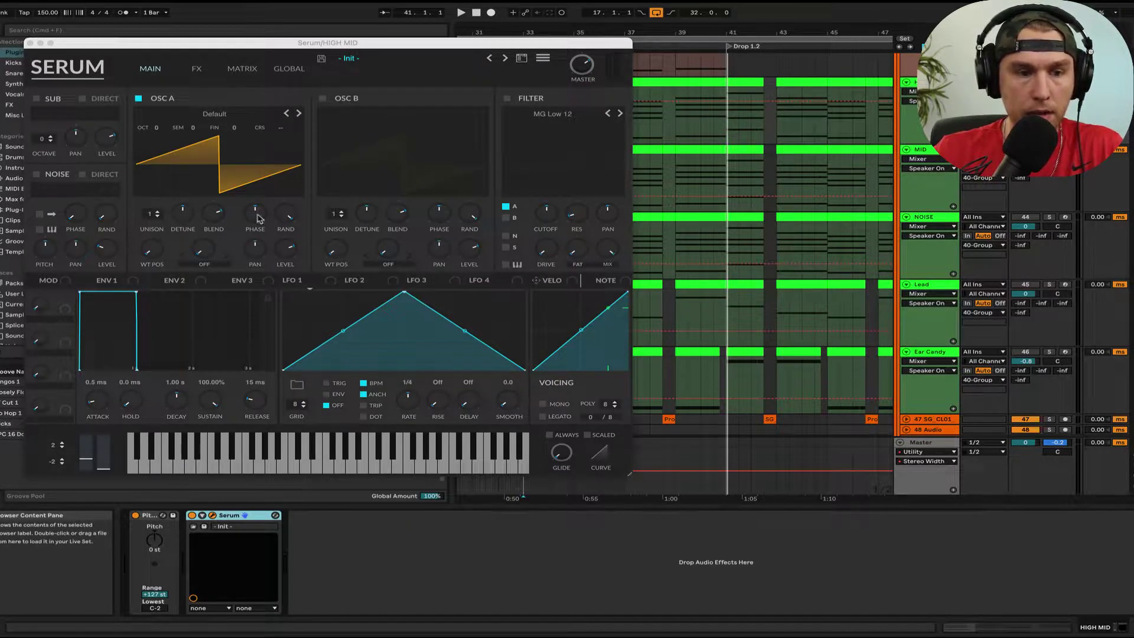
left_click_drag(231, 42, 368, 57)
left_click_drag(292, 229, 298, 133)
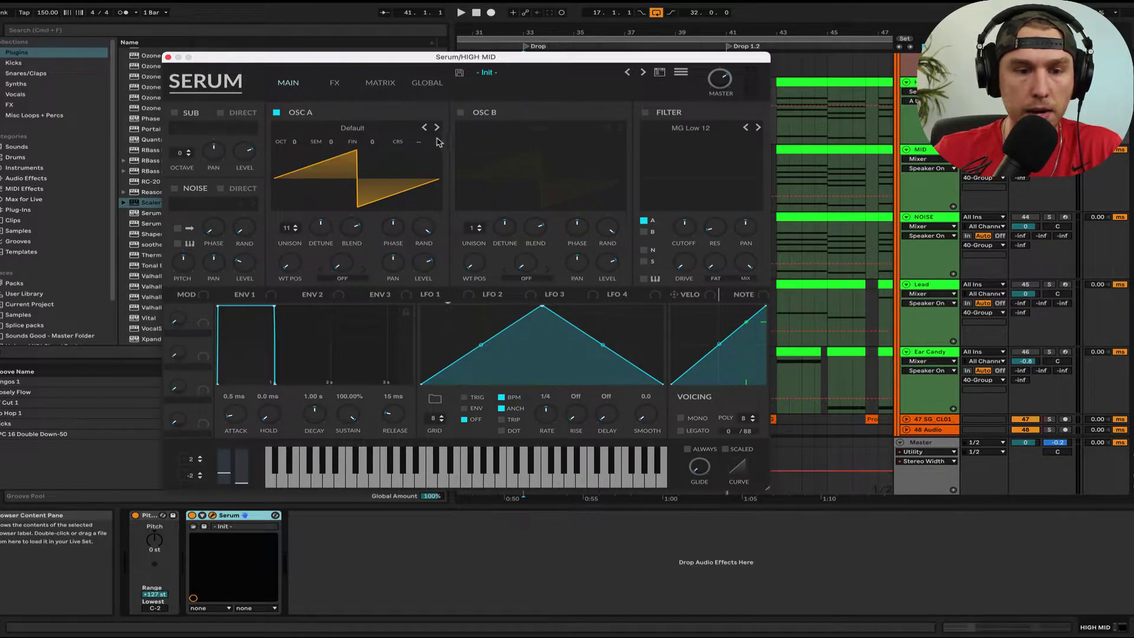
key("space")
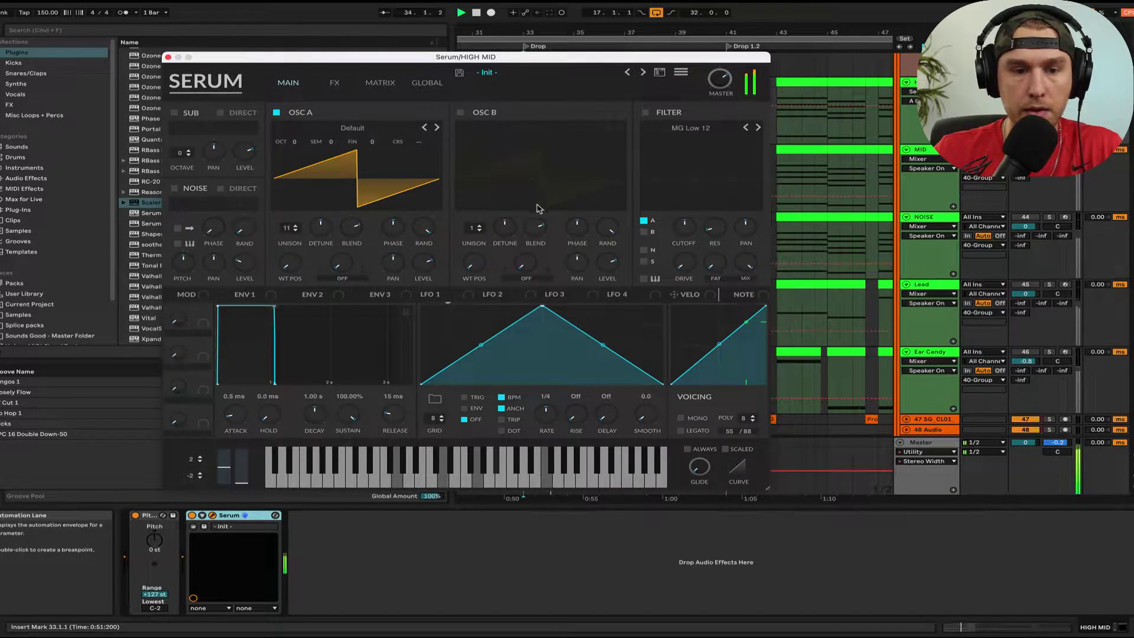
Step: Load the Spectral wavetable Grimace [SN] into oscillator B and raise its wavetable position
left_click(541, 128)
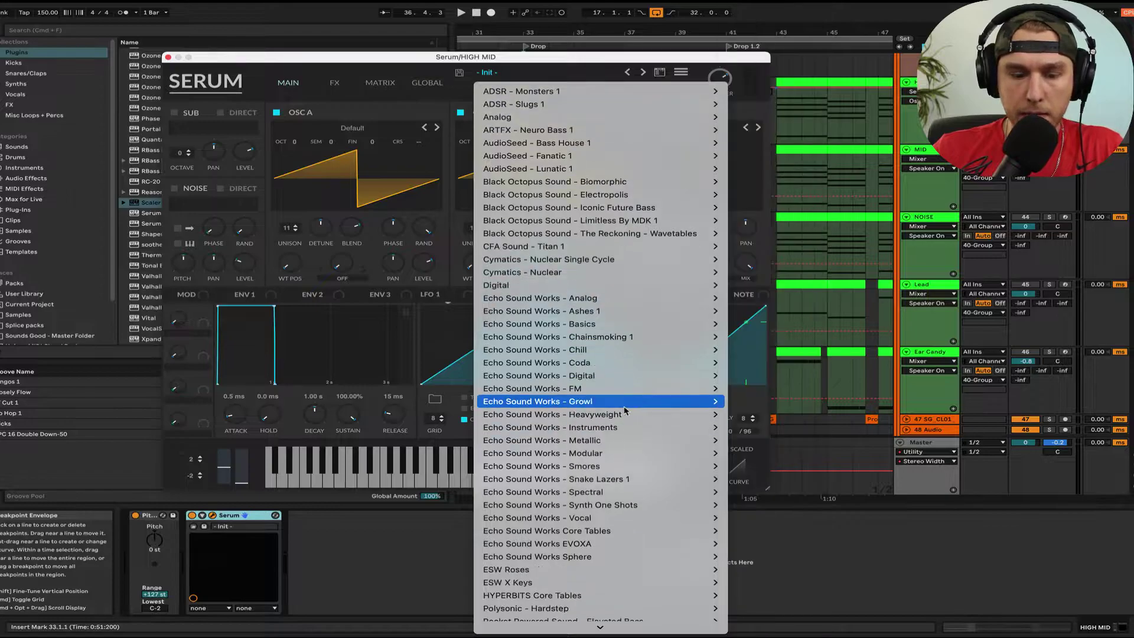
scroll(625, 411, "down", 5)
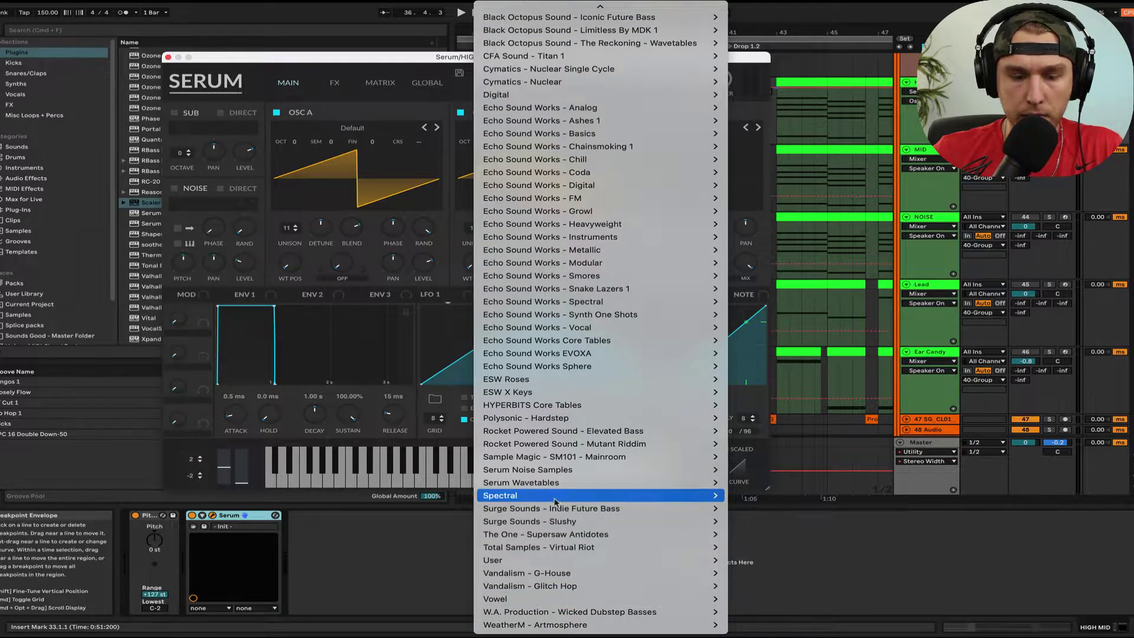
mouse_move(555, 501)
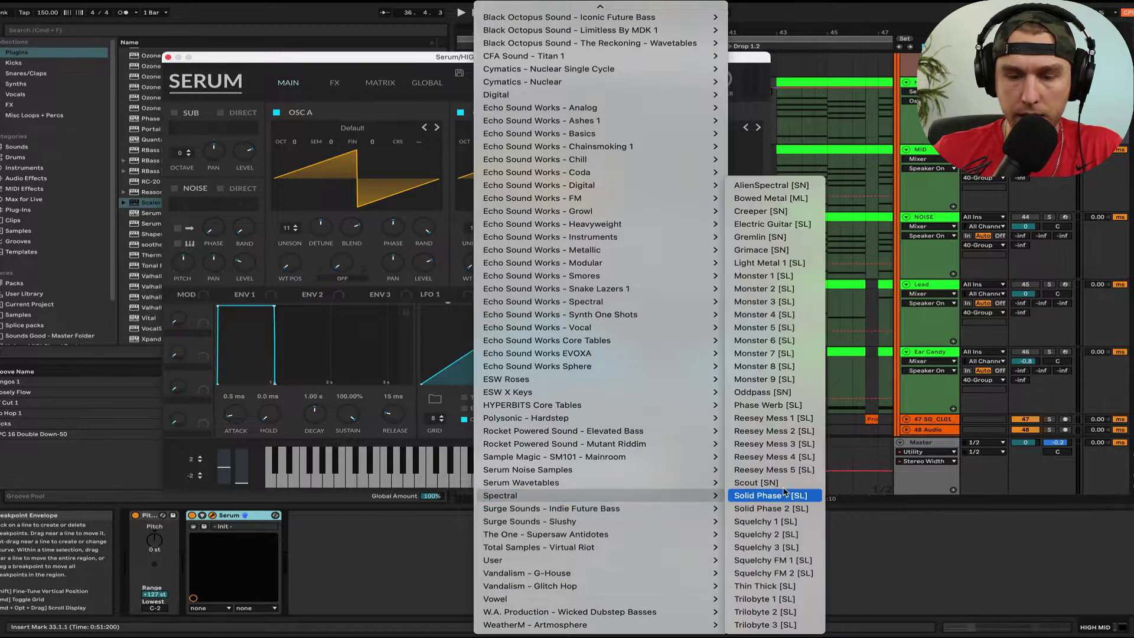
left_click(770, 253)
left_click_drag(482, 269, 481, 234)
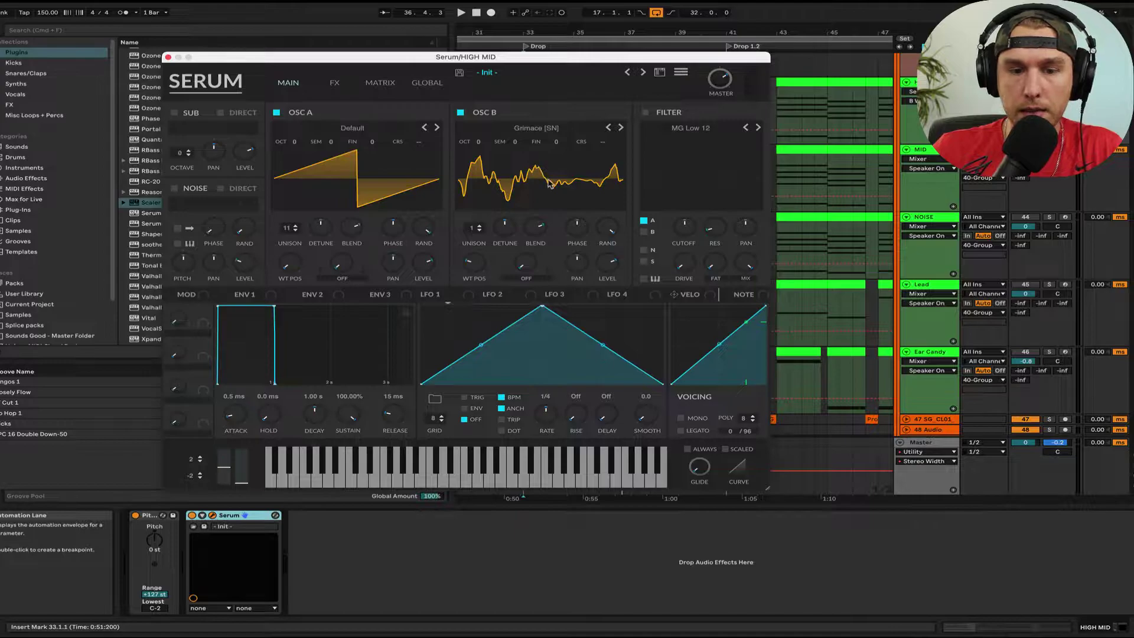
Step: Adjust oscillator B's level during playback and set its unison to 10 voices
key("space")
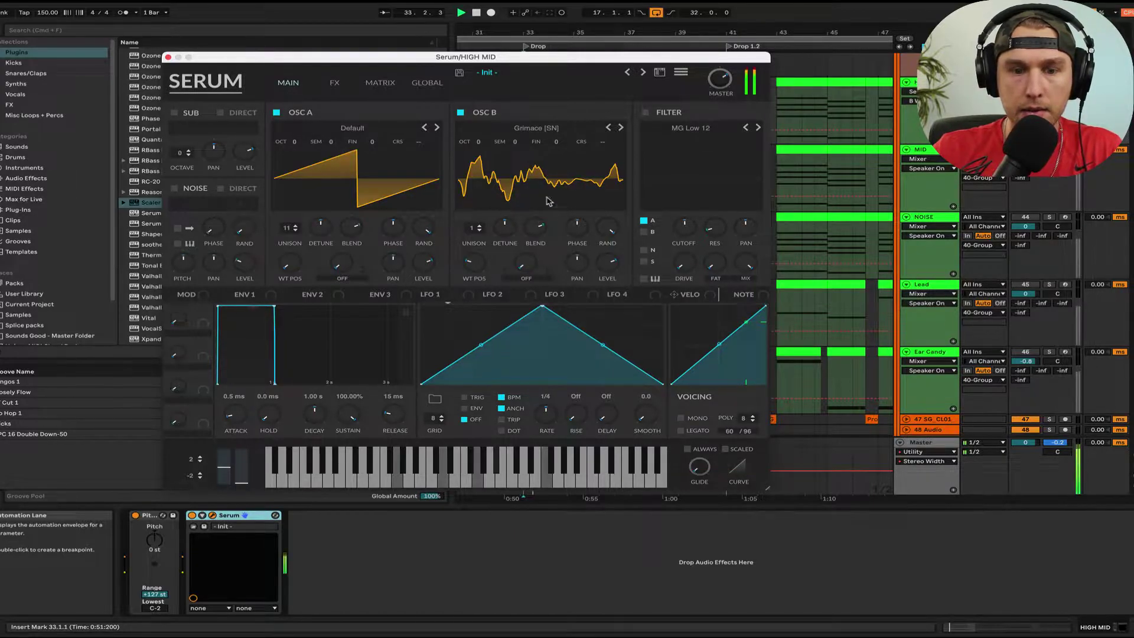
left_click_drag(612, 264, 613, 262)
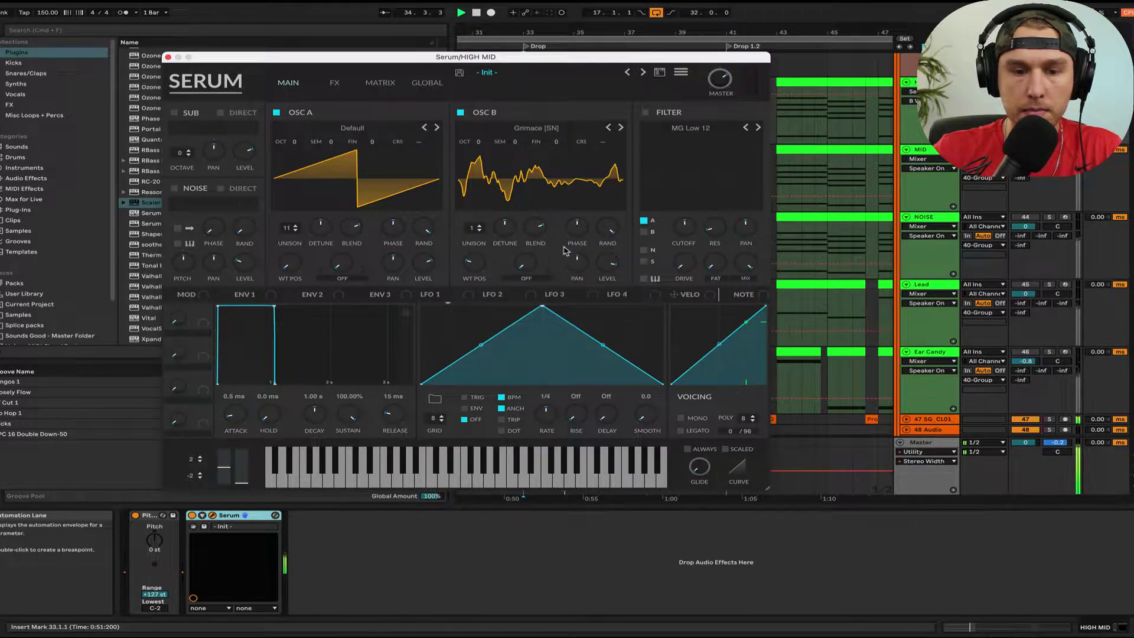
left_click_drag(466, 228, 505, 225)
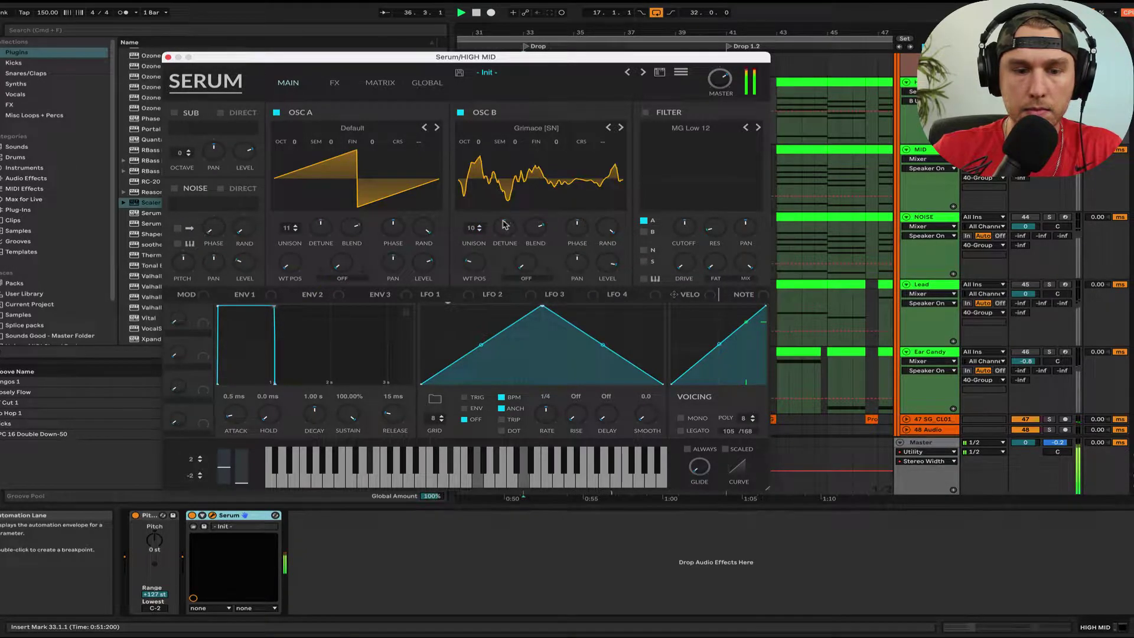
Step: Enable Serum's compressor in multiband mode with increased gain, and play the drop to hear it
left_click(334, 83)
left_click(178, 221)
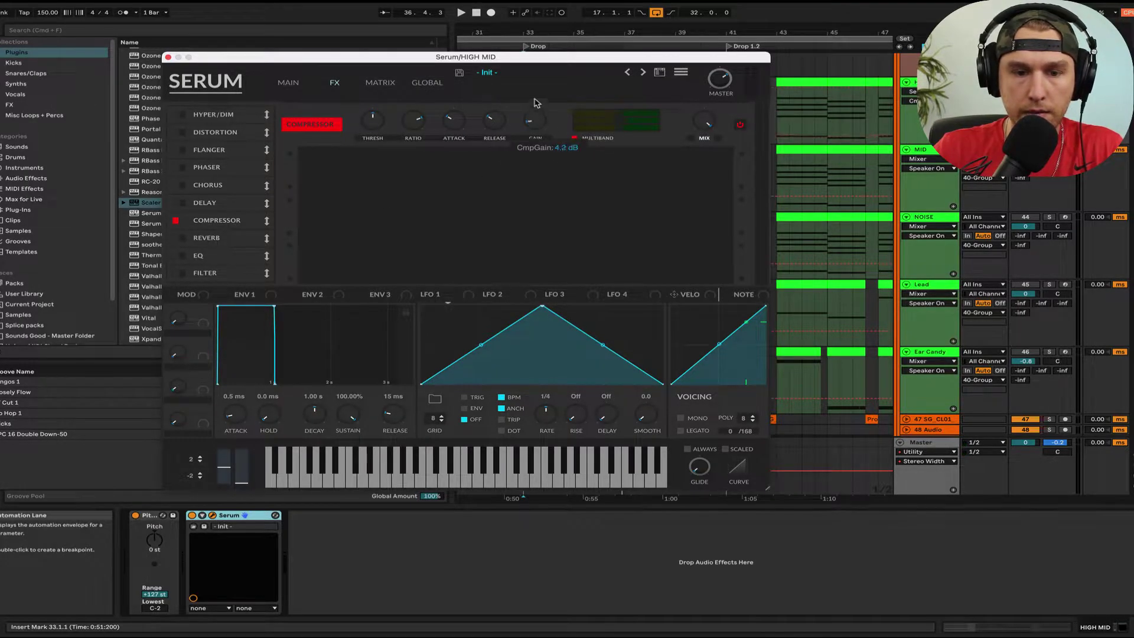
key("space")
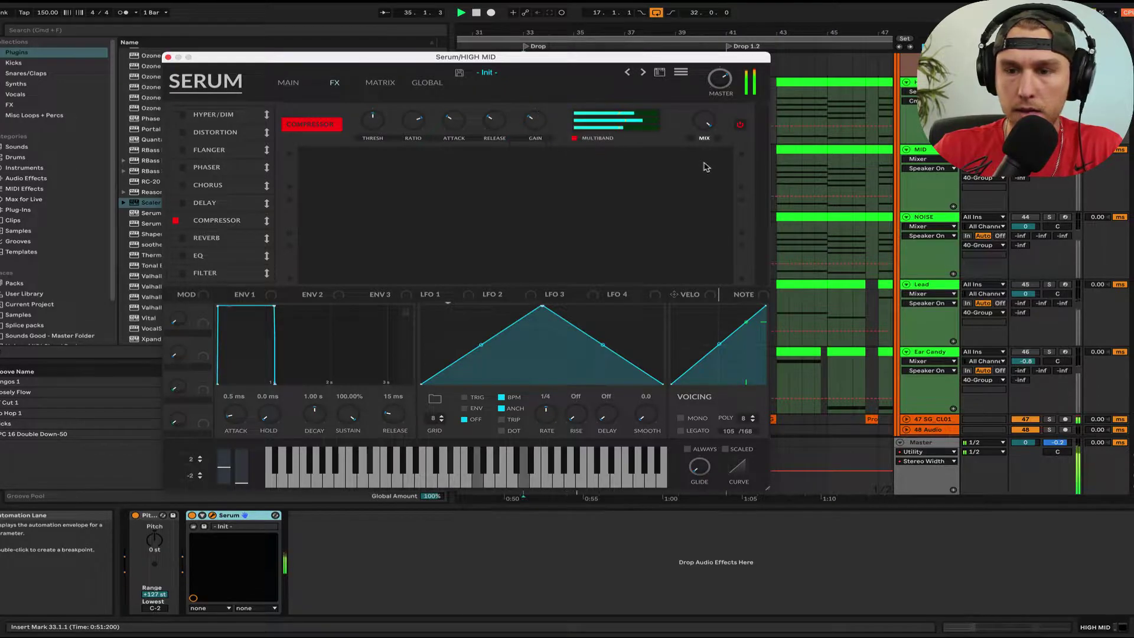
mouse_move(724, 88)
Step: Enable the EQ and modulate its low-cut frequency with envelope 2, set to 0% sustain and 722 ms decay
left_click(176, 256)
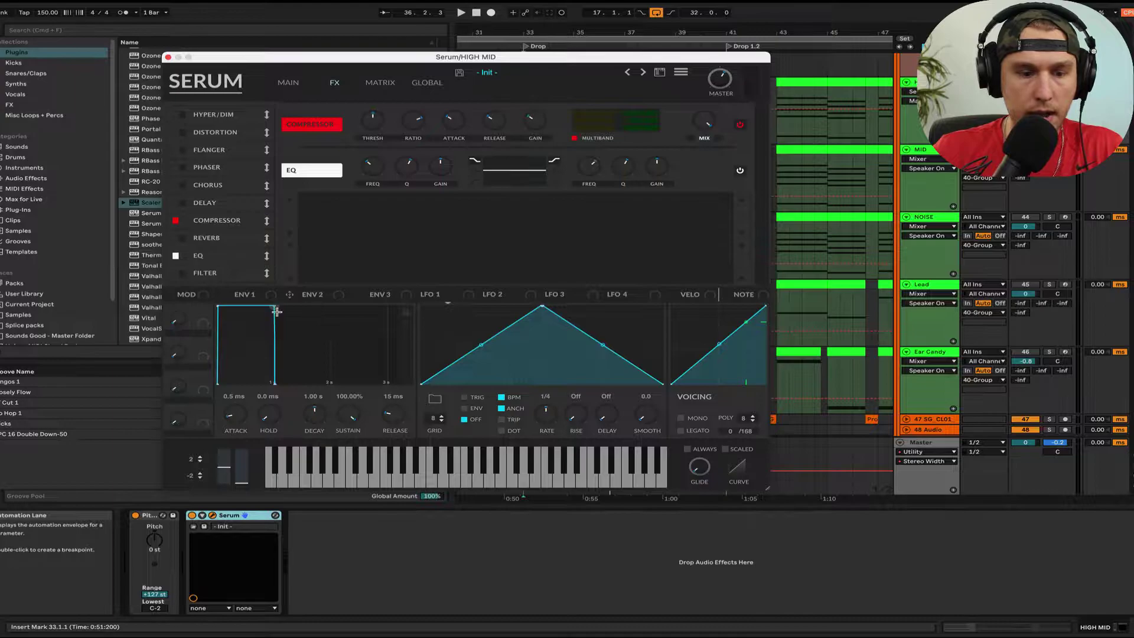
left_click_drag(350, 415, 323, 445)
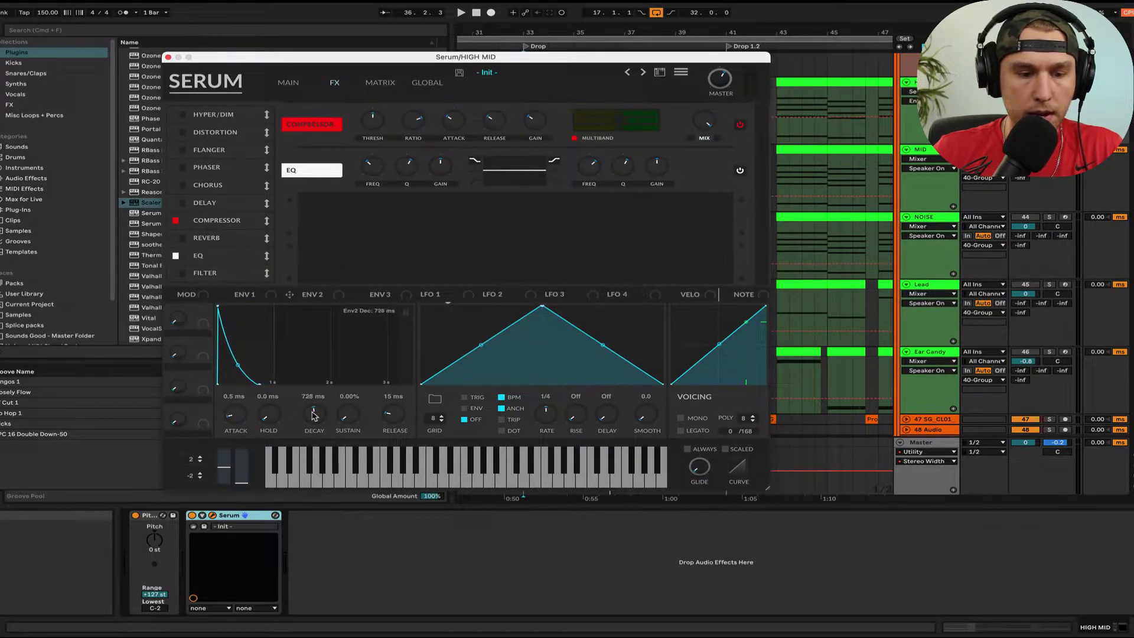
left_click_drag(299, 296, 374, 180)
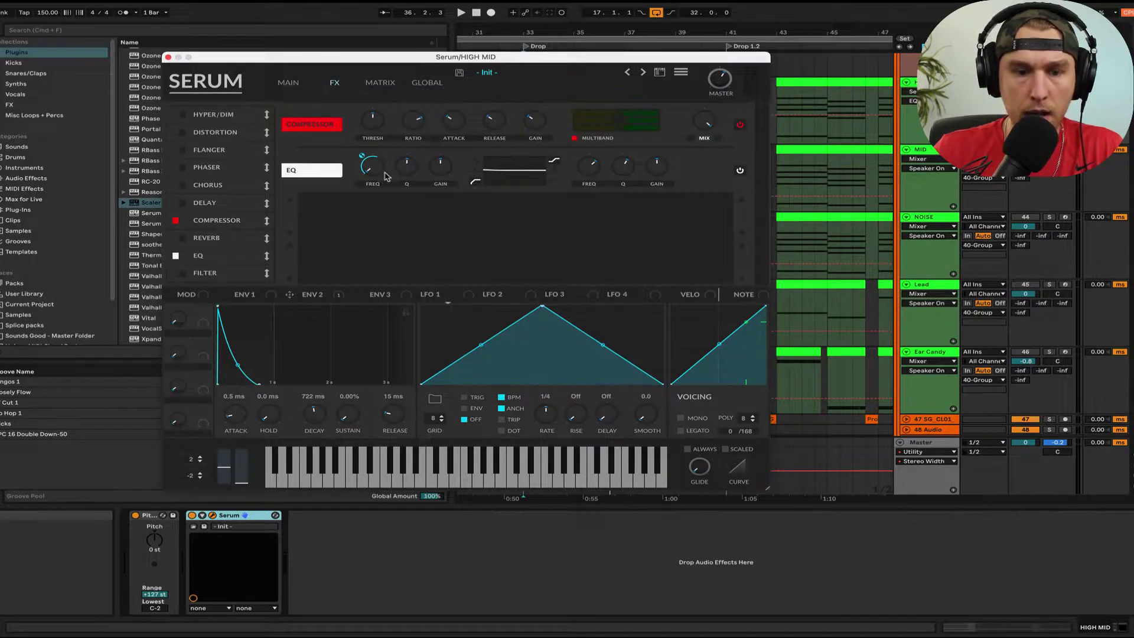
Step: Fine-tune the EQ's low-cut frequency and its envelope 2 modulation while auditioning the drop
key("space")
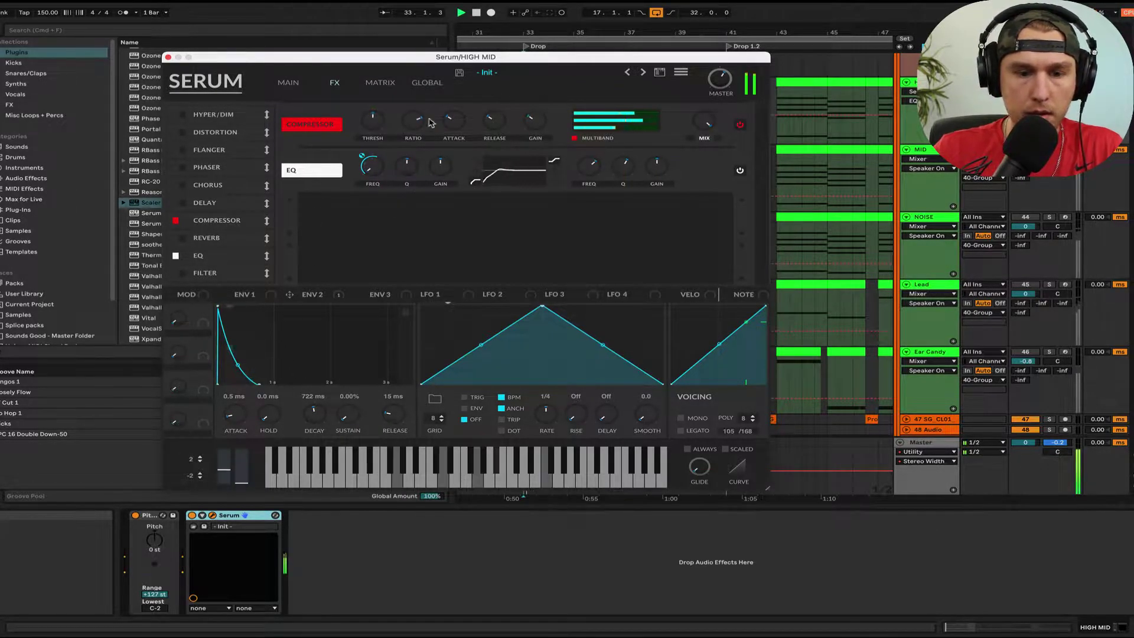
left_click_drag(374, 171, 373, 170)
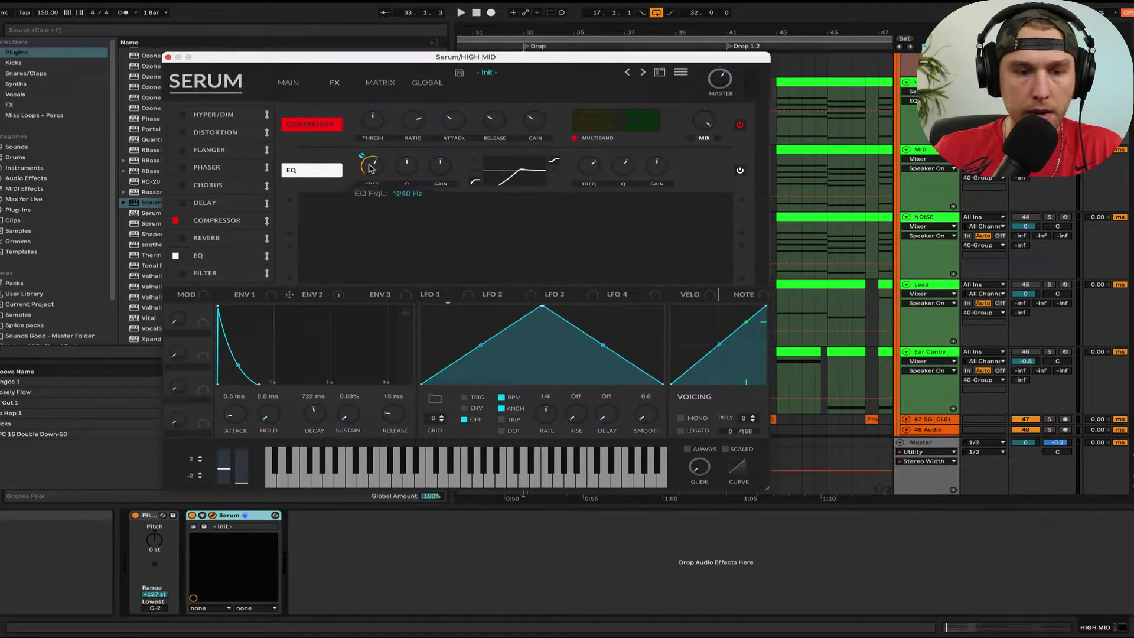
key("space")
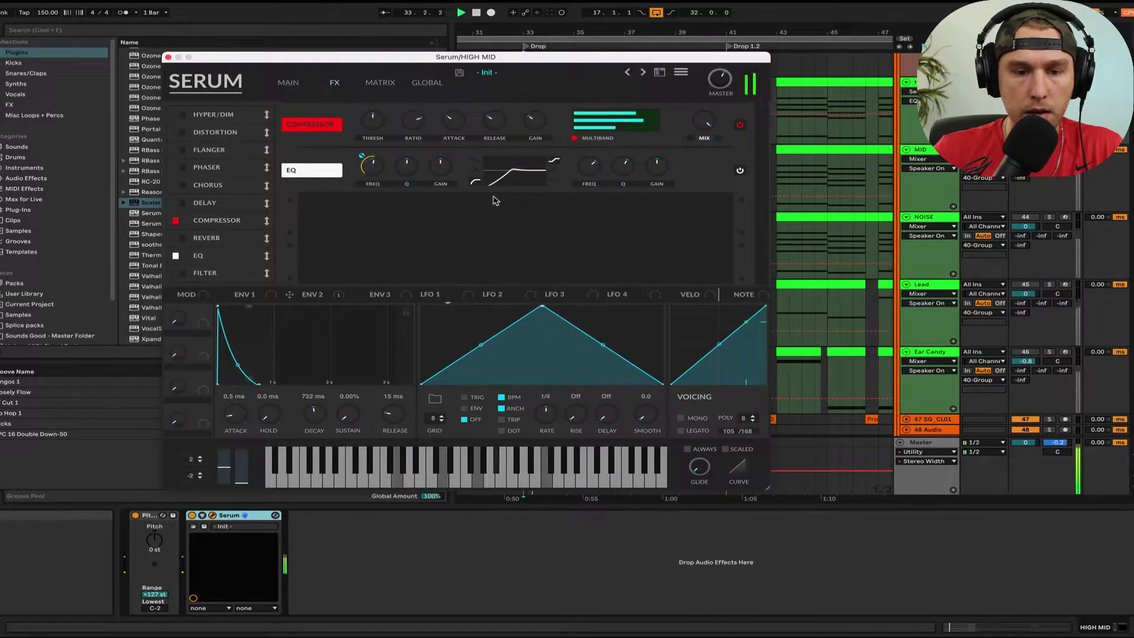
left_click_drag(370, 166, 370, 174)
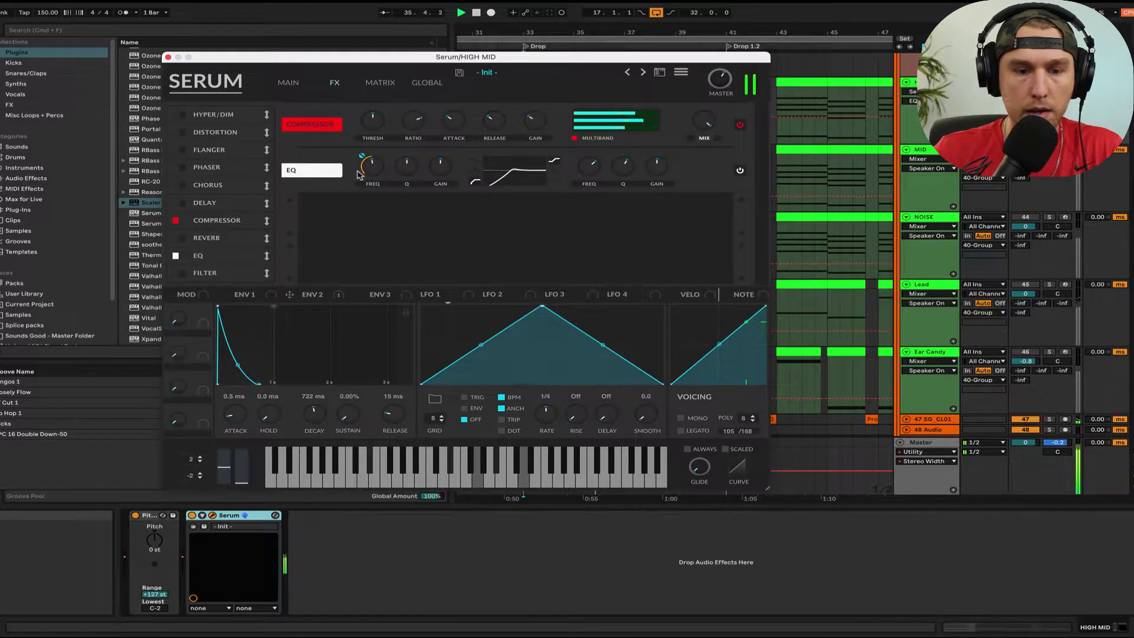
Step: Audition different wavetables for oscillator B during playback and settle on Gritty
left_click(288, 83)
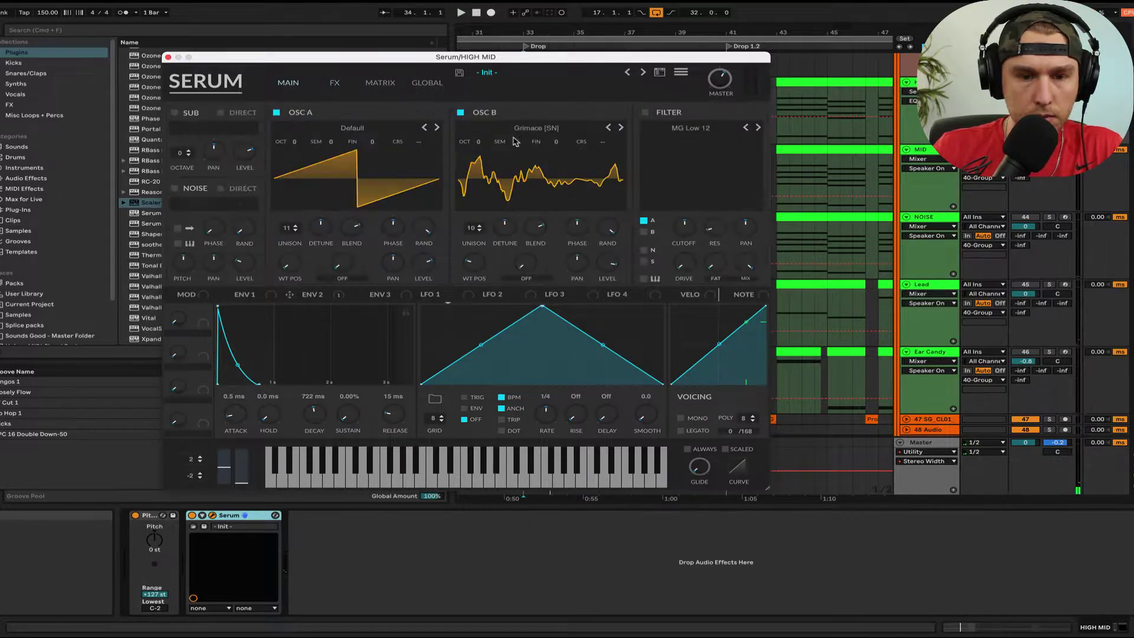
left_click(565, 127)
scroll(582, 422, "down", 5)
mouse_move(583, 423)
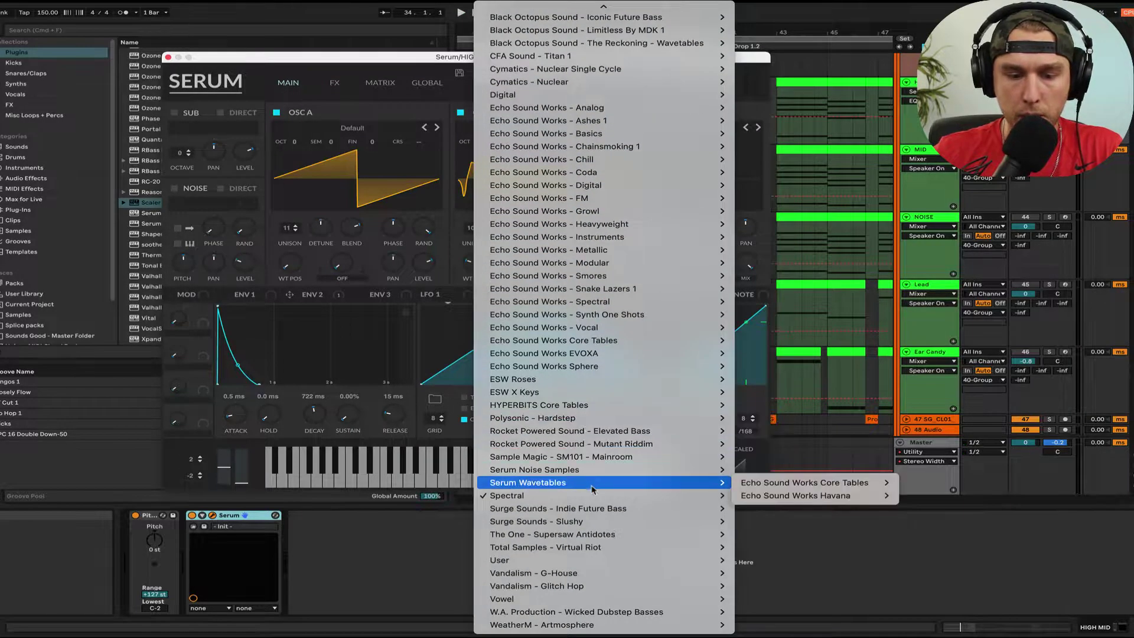
mouse_move(585, 496)
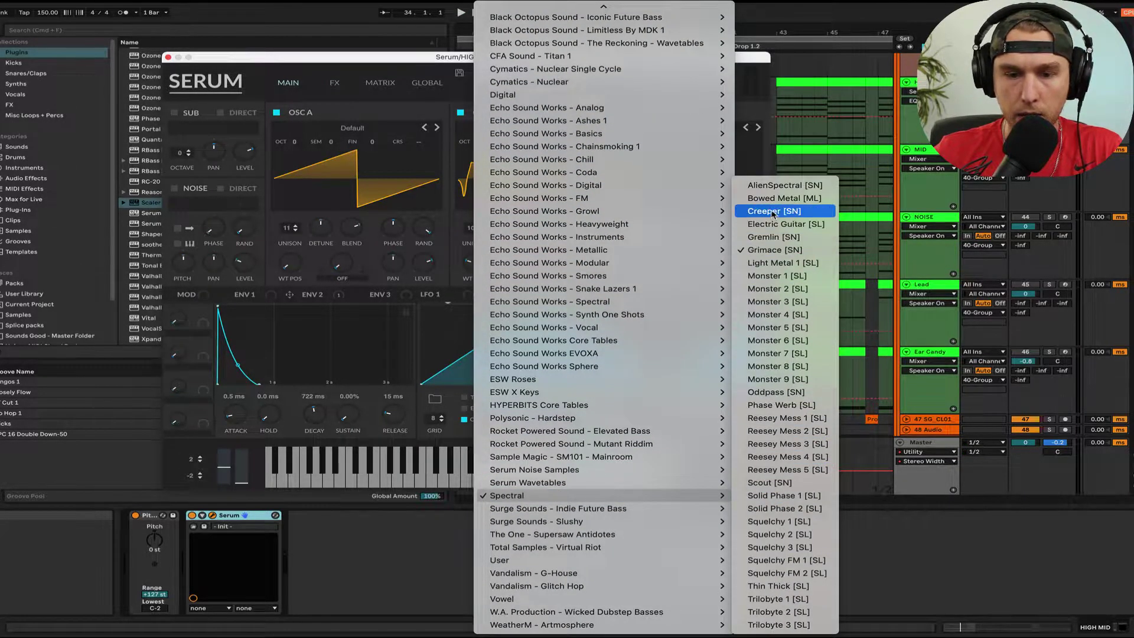
mouse_move(561, 94)
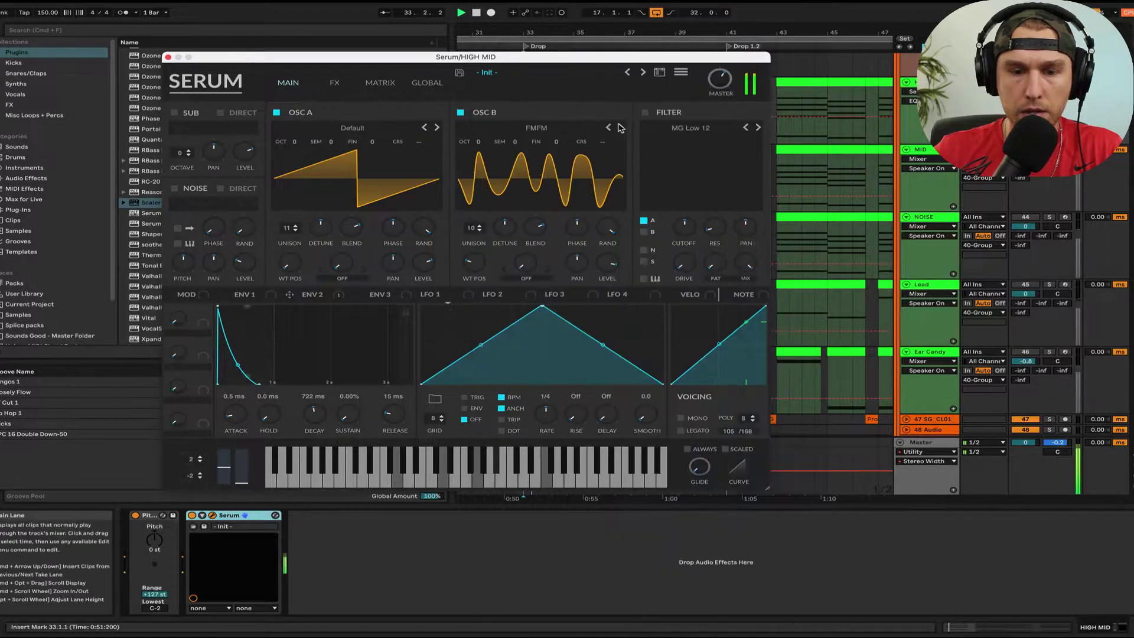
left_click(620, 128)
left_click(620, 127)
left_click(620, 127)
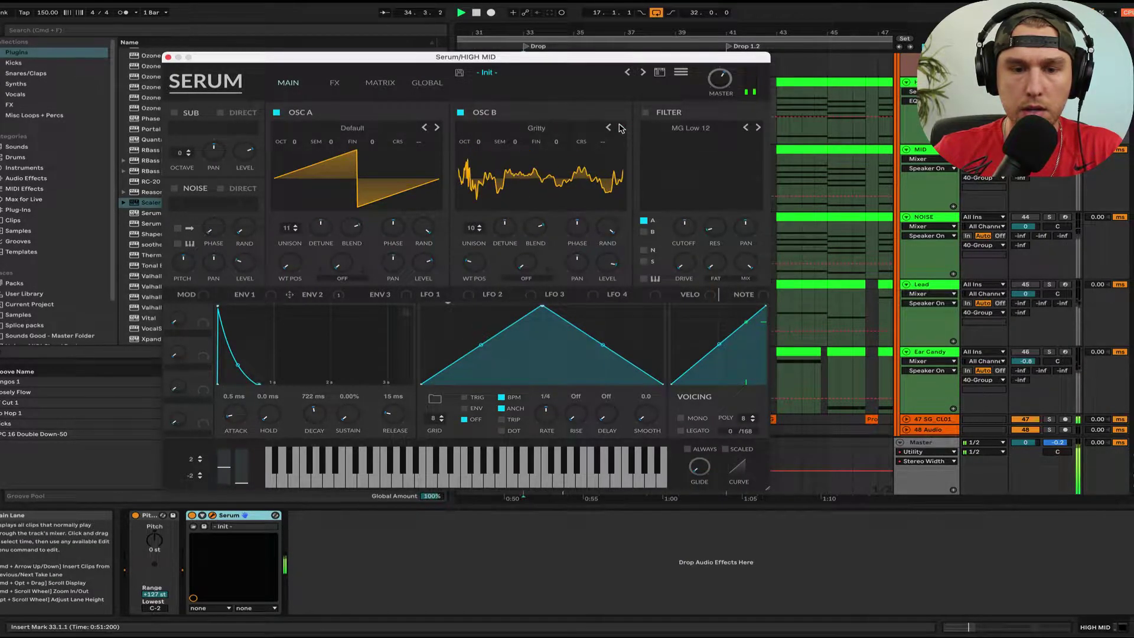
Step: Adjust oscillator B's wavetable position and modulate it with LFO 2 at 9.3 Hz with tempo sync off, tuning the depth during playback
mouse_move(477, 268)
left_mouse_down()
mouse_move(480, 246)
mouse_move(477, 261)
left_mouse_up()
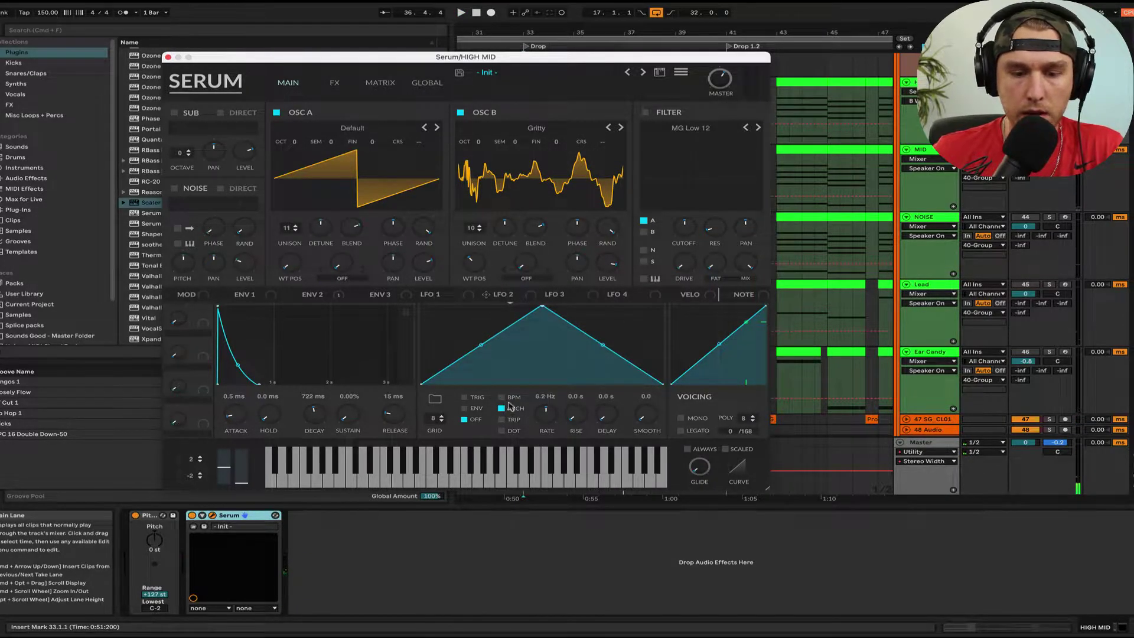
left_click_drag(513, 299, 465, 255)
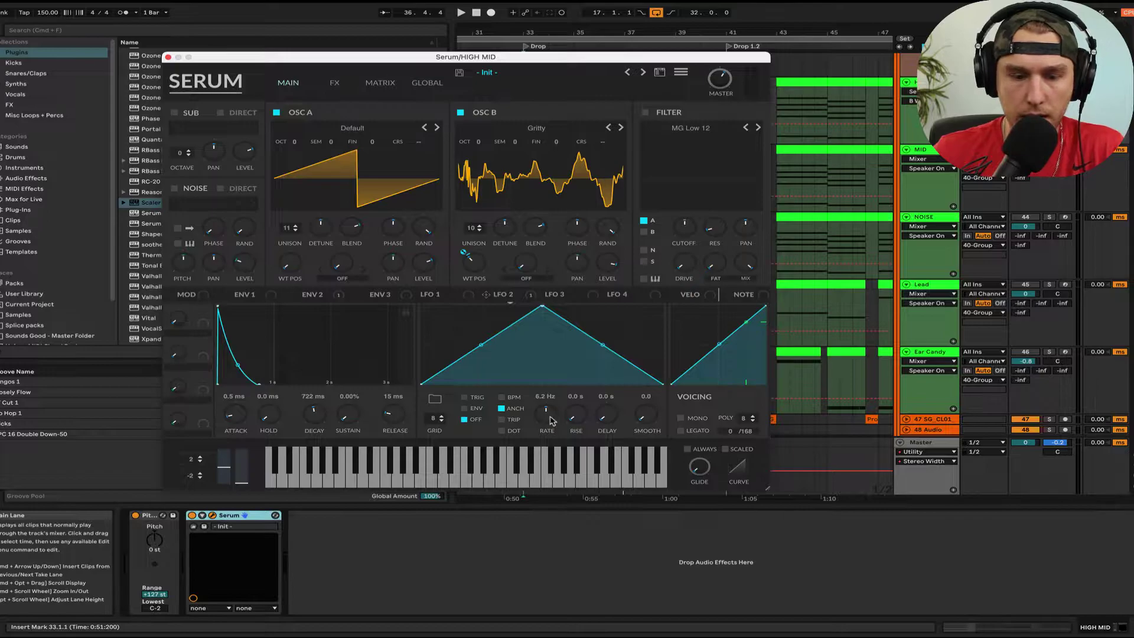
key("space")
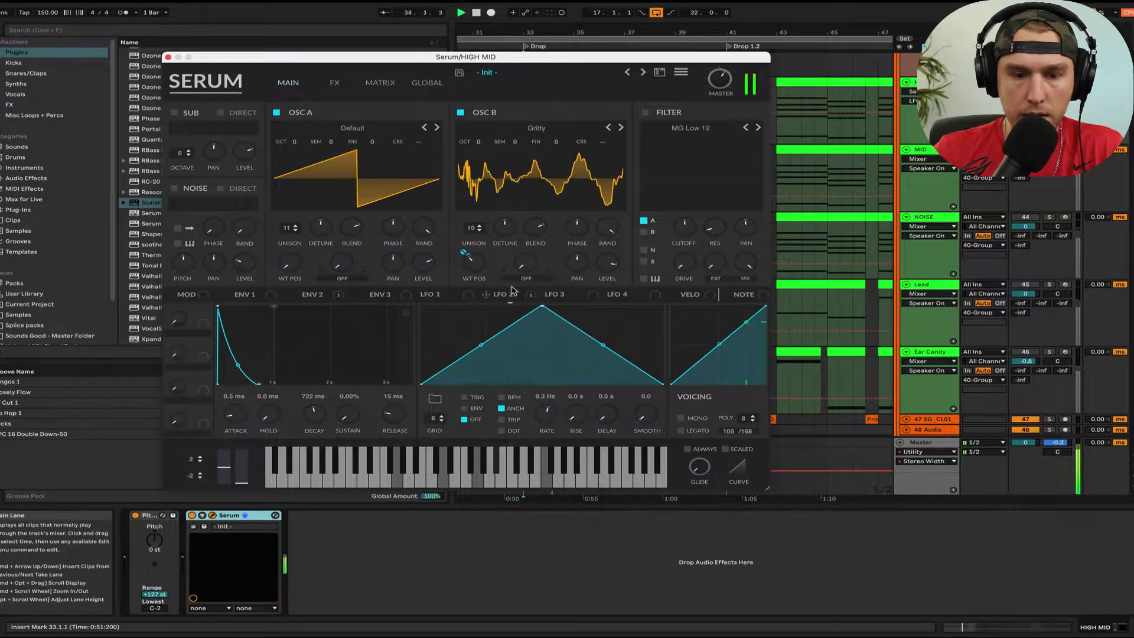
left_click_drag(464, 253, 466, 225)
key("space")
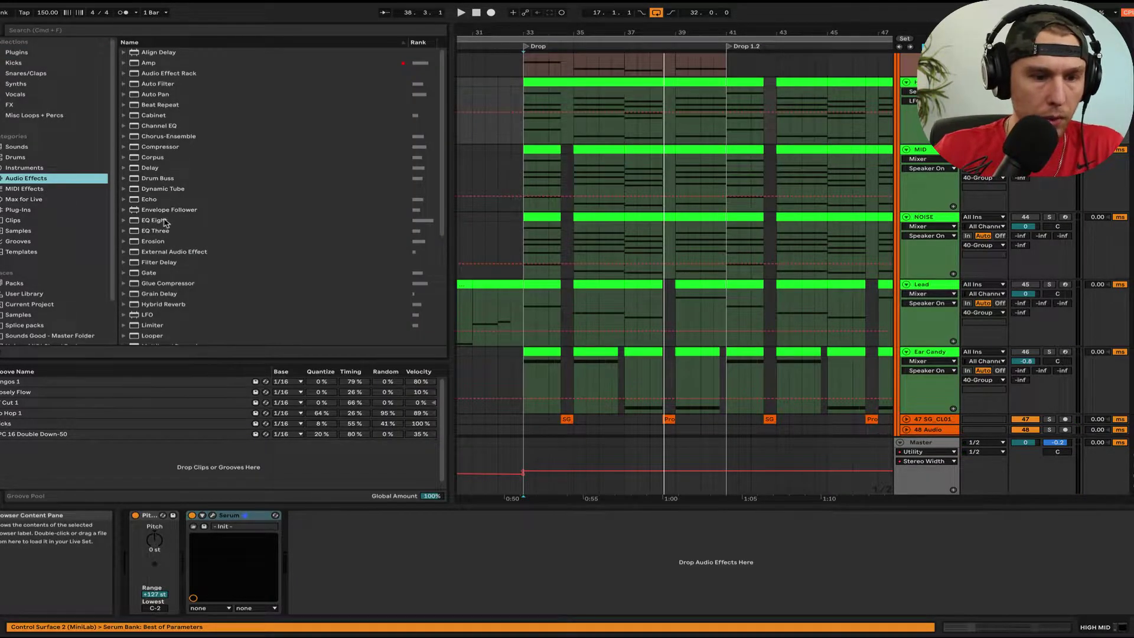
Step: Add EQ Eight after Serum on the HIGH MID track and set its high-cut to about 8.08 kHz
left_click_drag(165, 222, 384, 560)
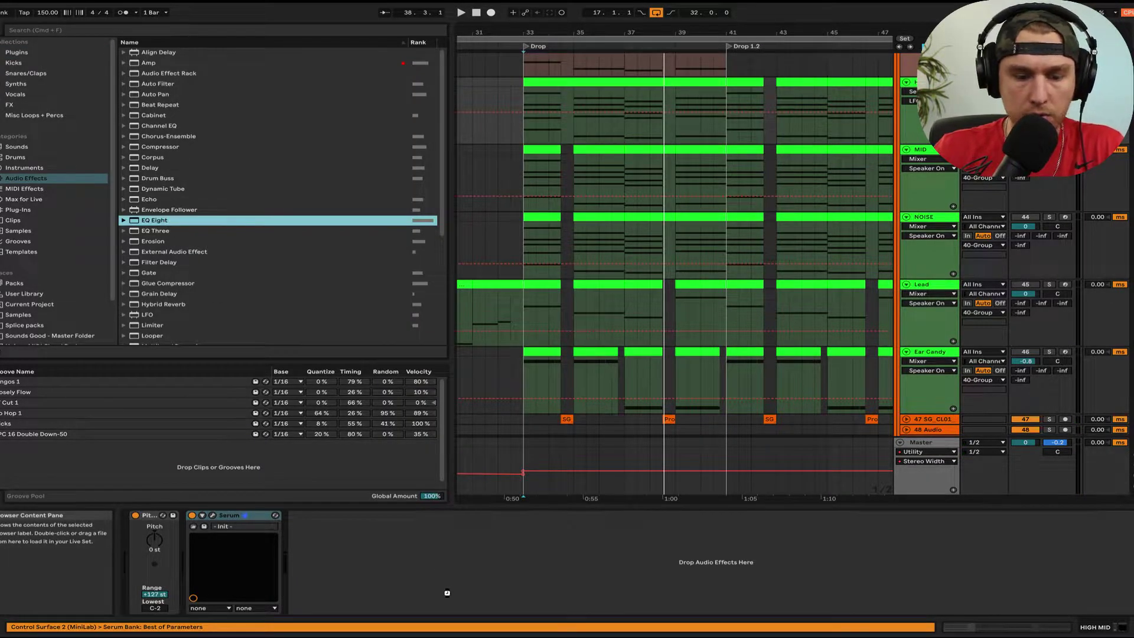
left_click_drag(511, 602, 511, 597)
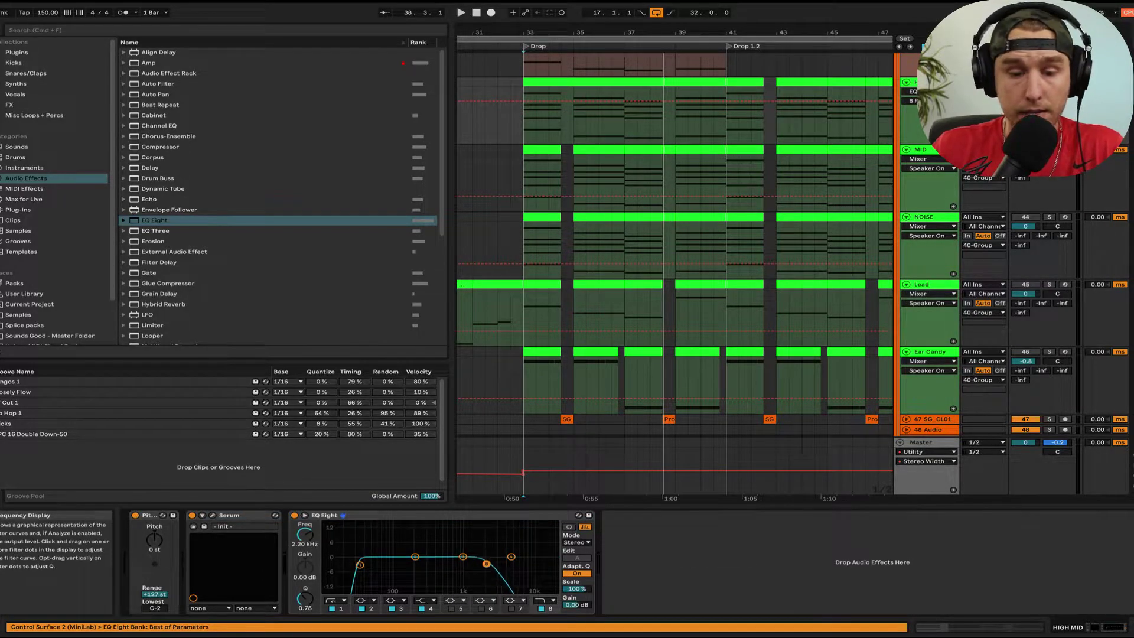
key("space")
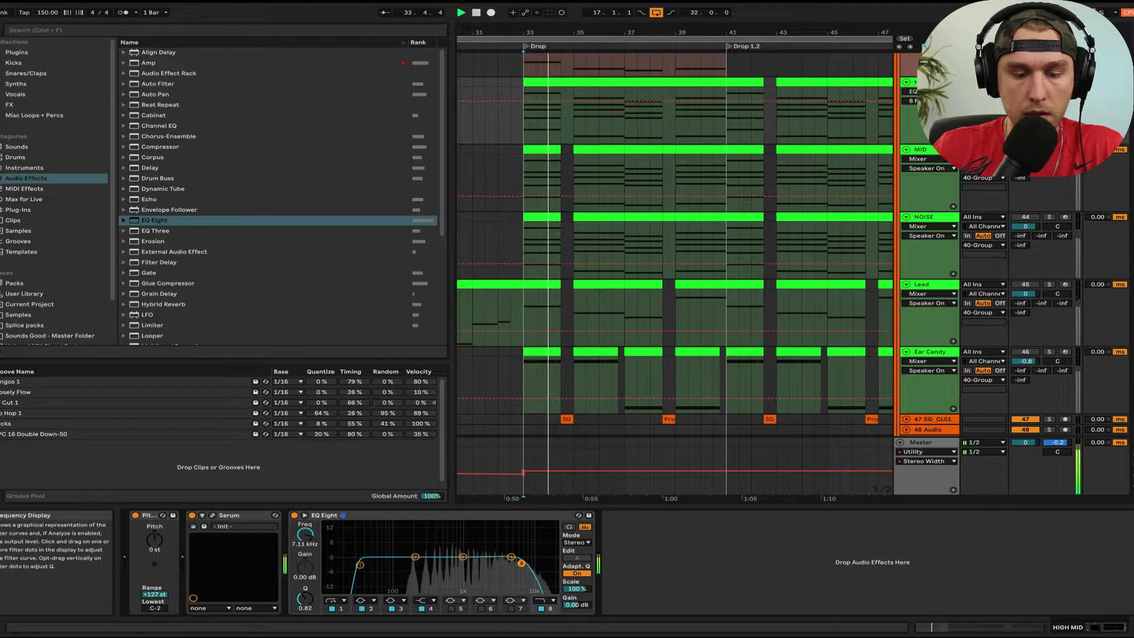
left_click_drag(518, 563, 523, 565)
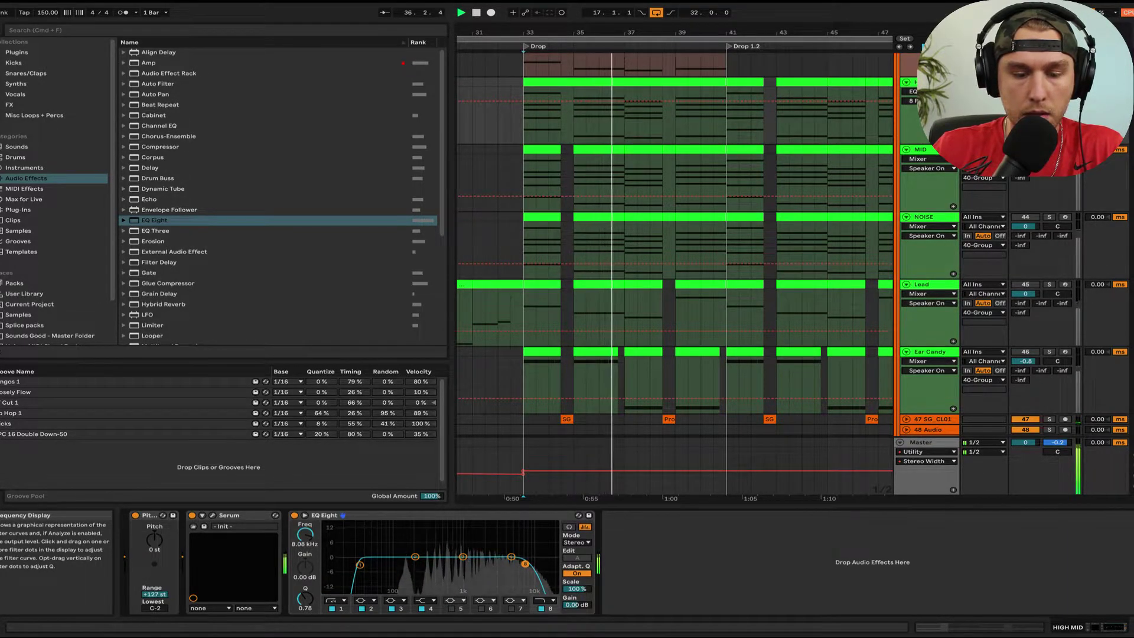
Step: Raise EQ Eight's low-cut on the HIGH MID track to about 178 Hz while auditioning the drop
left_click_drag(360, 565, 397, 564)
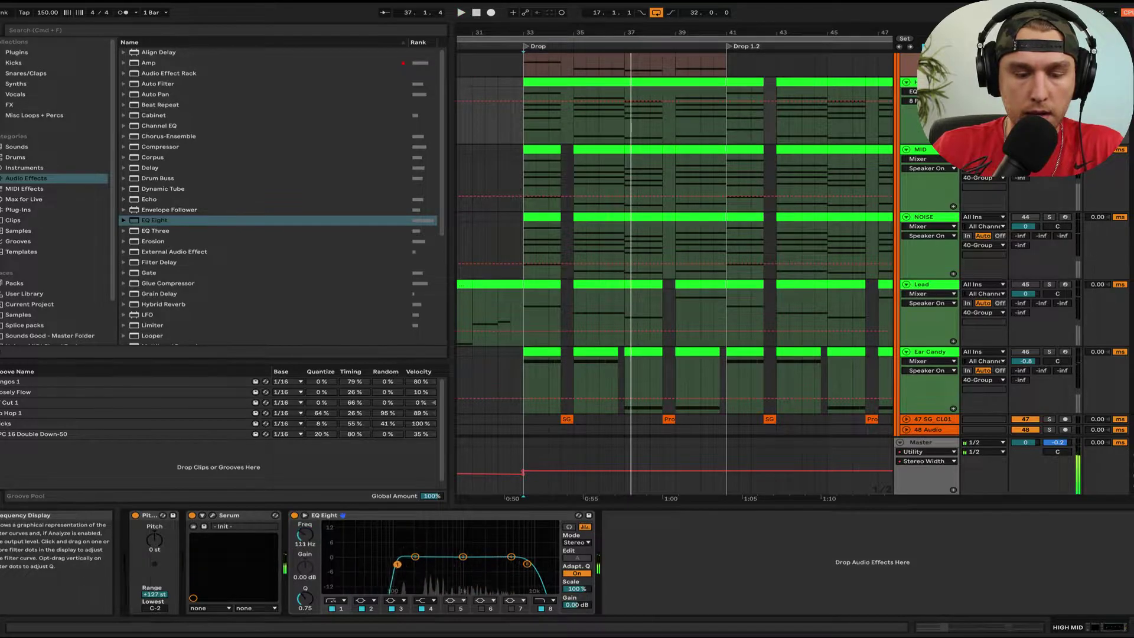
key("space")
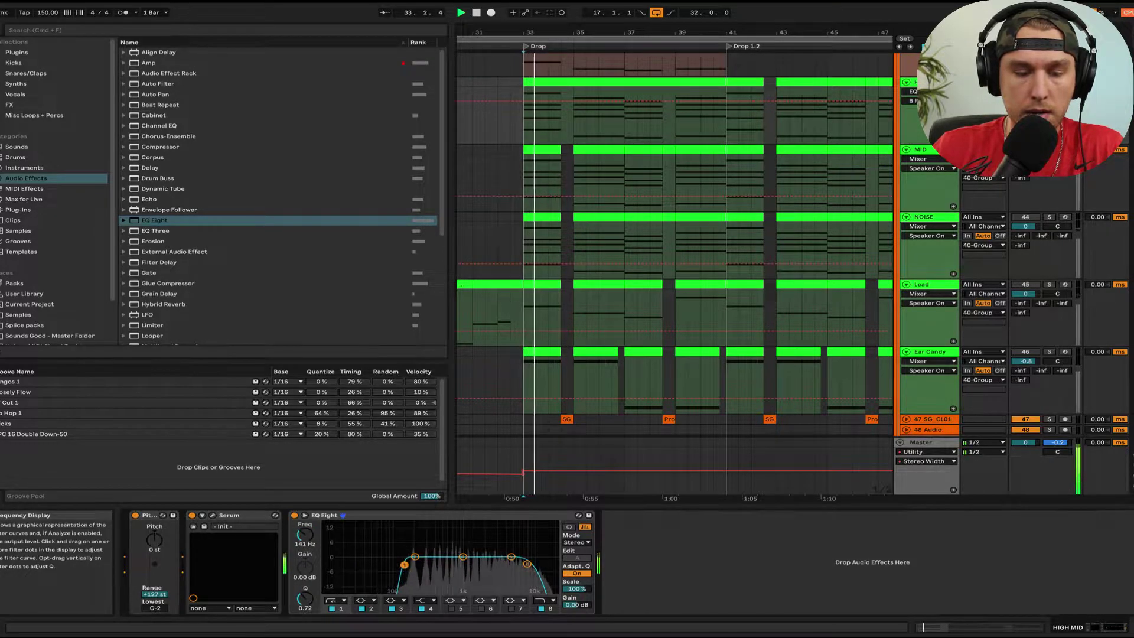
left_click_drag(403, 565, 412, 565)
key("space")
key("space")
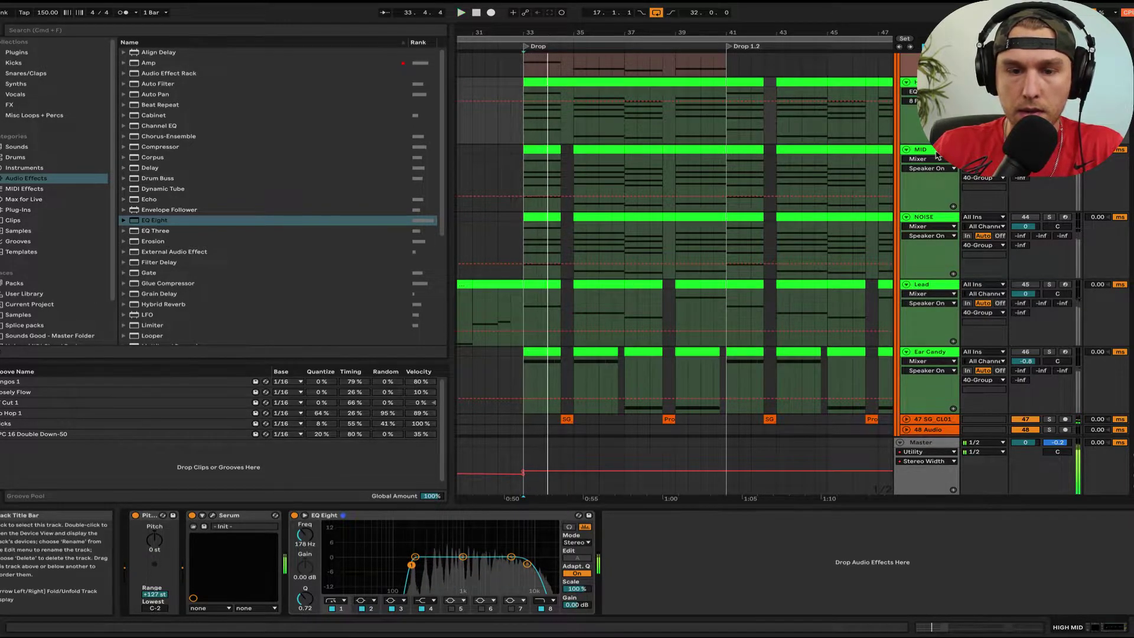
Step: Open Serum on the MID track, load the Analog wavetable Basic Shapes in oscillator A, and solo the track during playback
key("Delete")
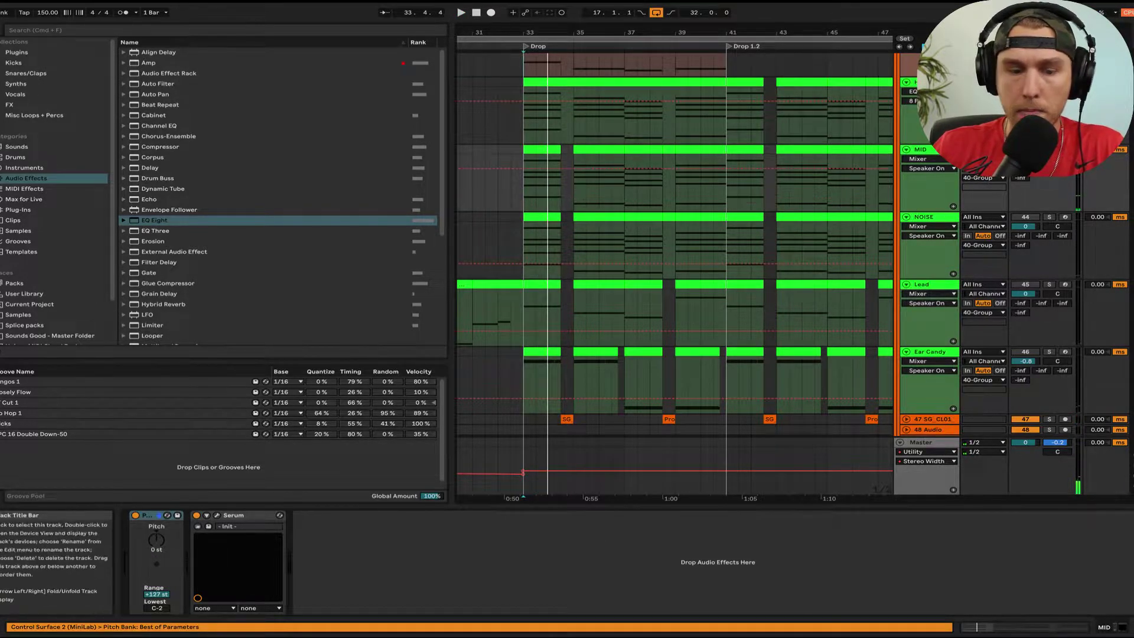
left_click(223, 516)
left_click(212, 515)
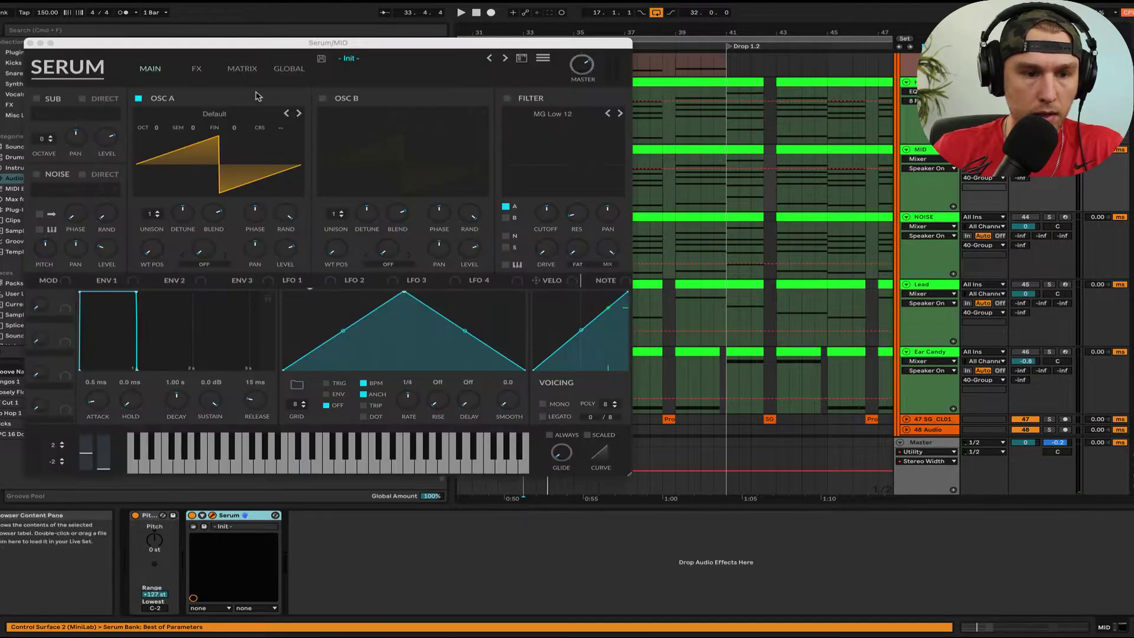
left_click(240, 114)
mouse_move(294, 156)
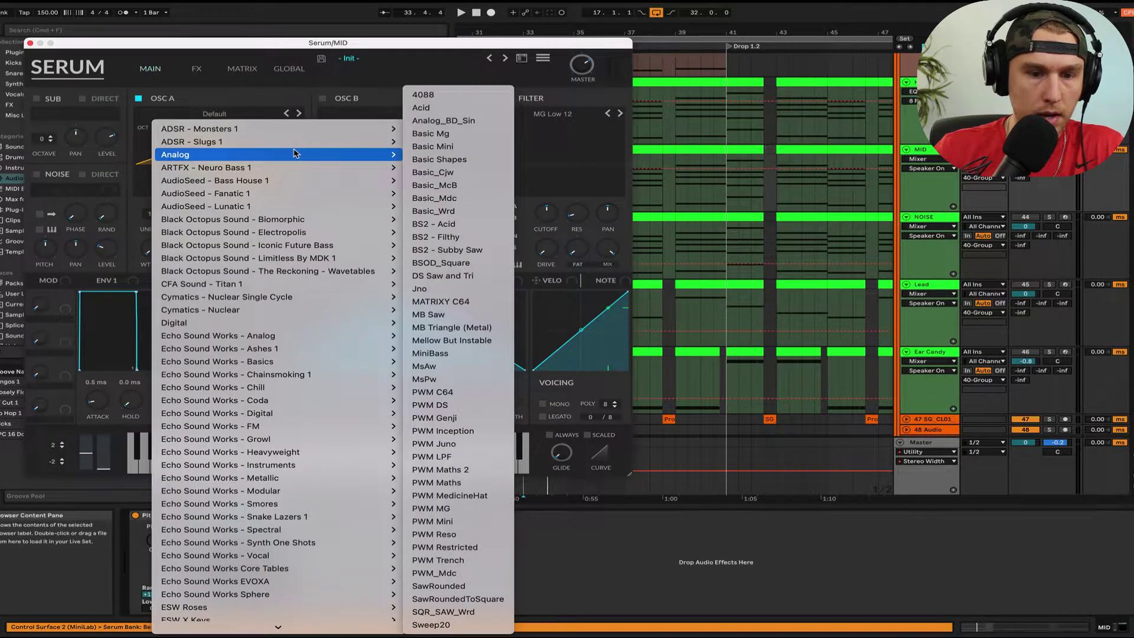
left_click(459, 160)
key("space")
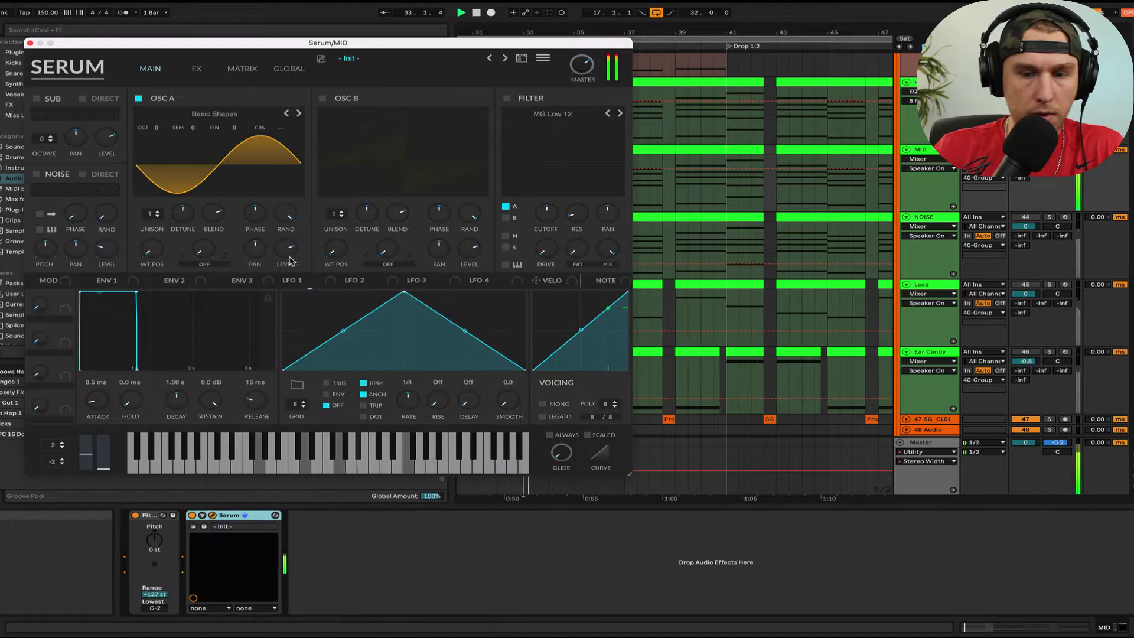
left_click(1049, 149)
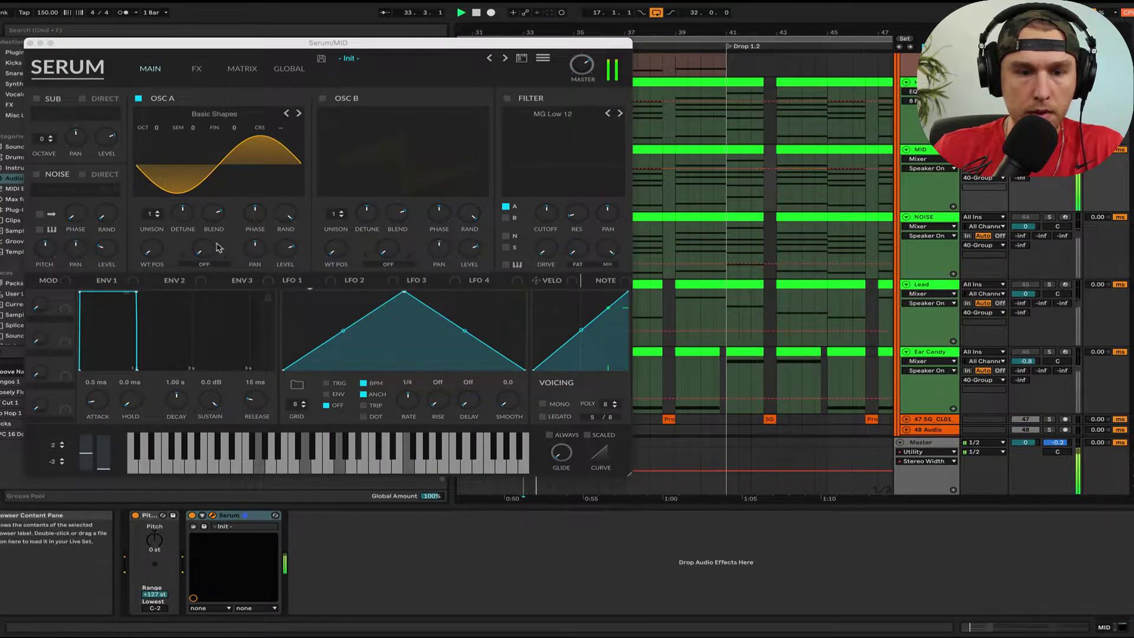
Step: Stop playback and examine the effect chain on the 40-Group track, including the F9 Full Phat Channel rack
scroll(935, 169, "up", 5)
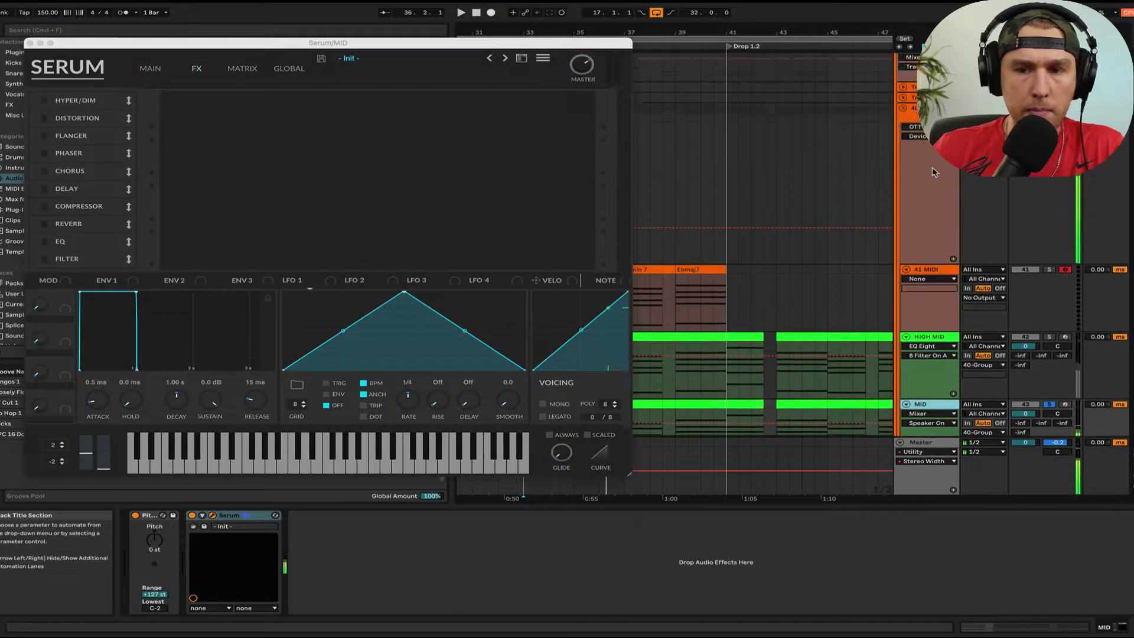
scroll(935, 169, "down", 1)
key("space")
left_click(914, 99)
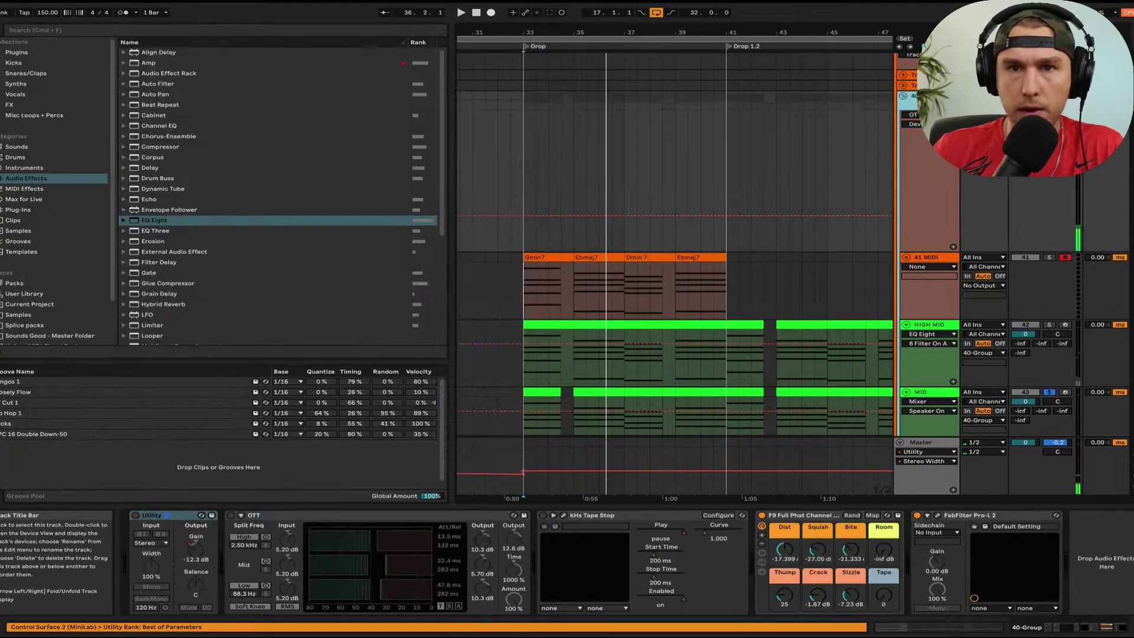
left_click(781, 518)
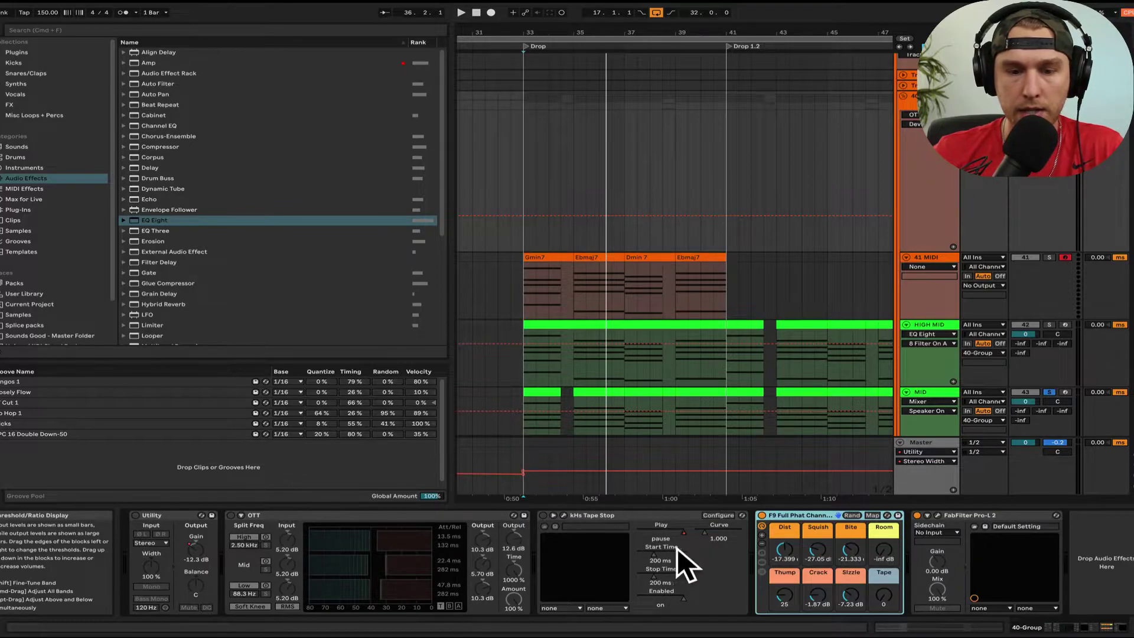
scroll(728, 240, "down", 2)
Step: Enable the EQ in the MID track's Serum, make its high band a high-cut, and lower its frequency during playback
left_click(934, 342)
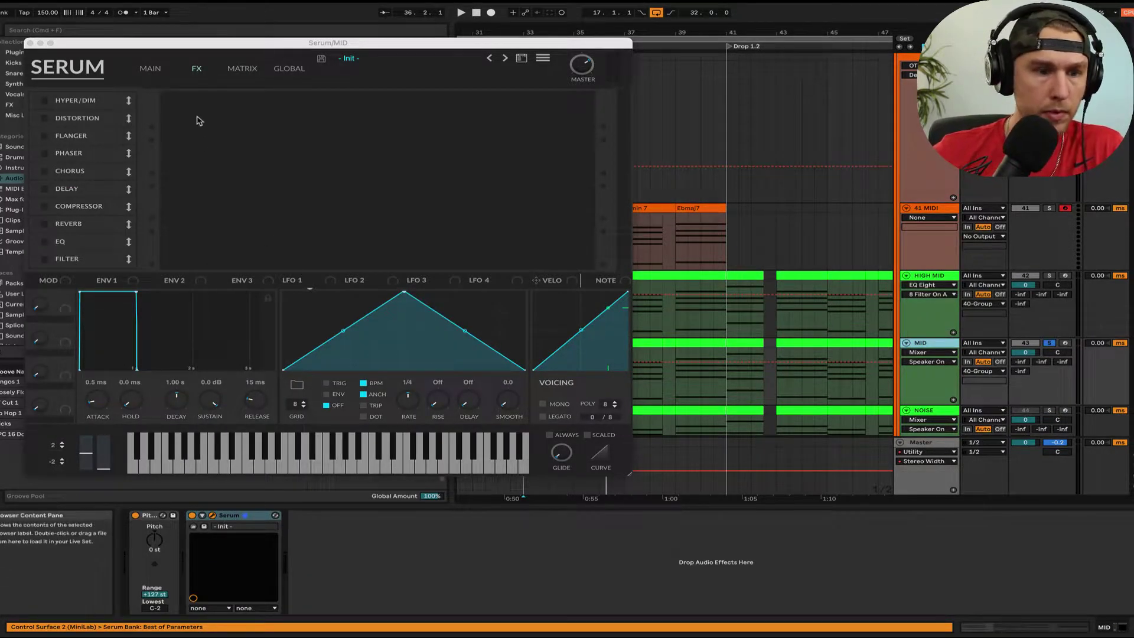
left_click(150, 68)
key("space")
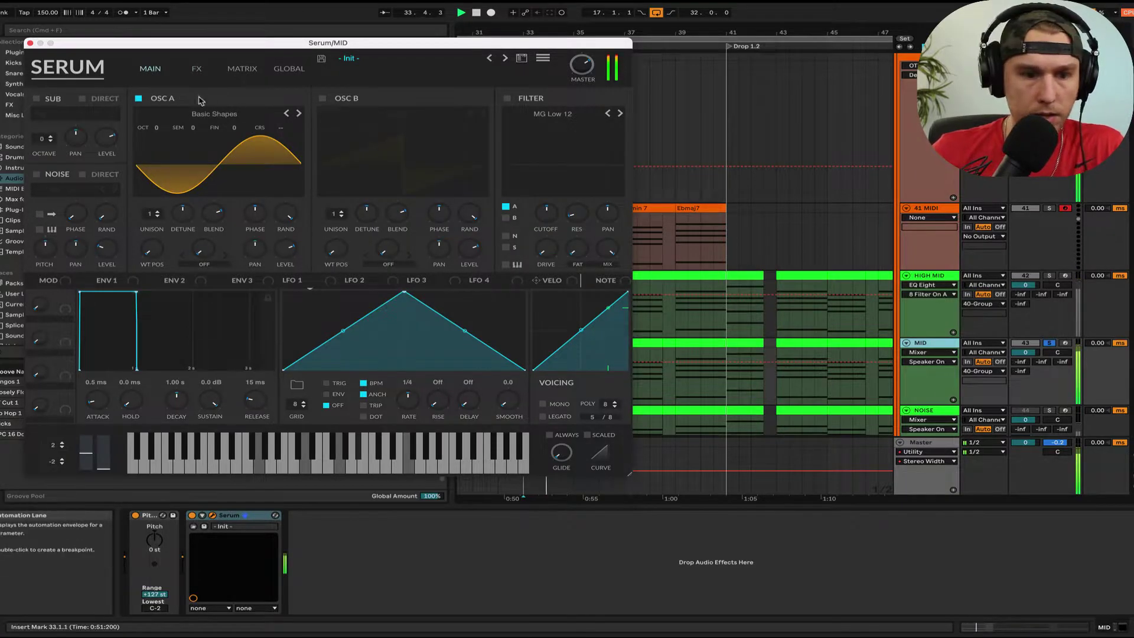
left_click(197, 69)
left_click(38, 242)
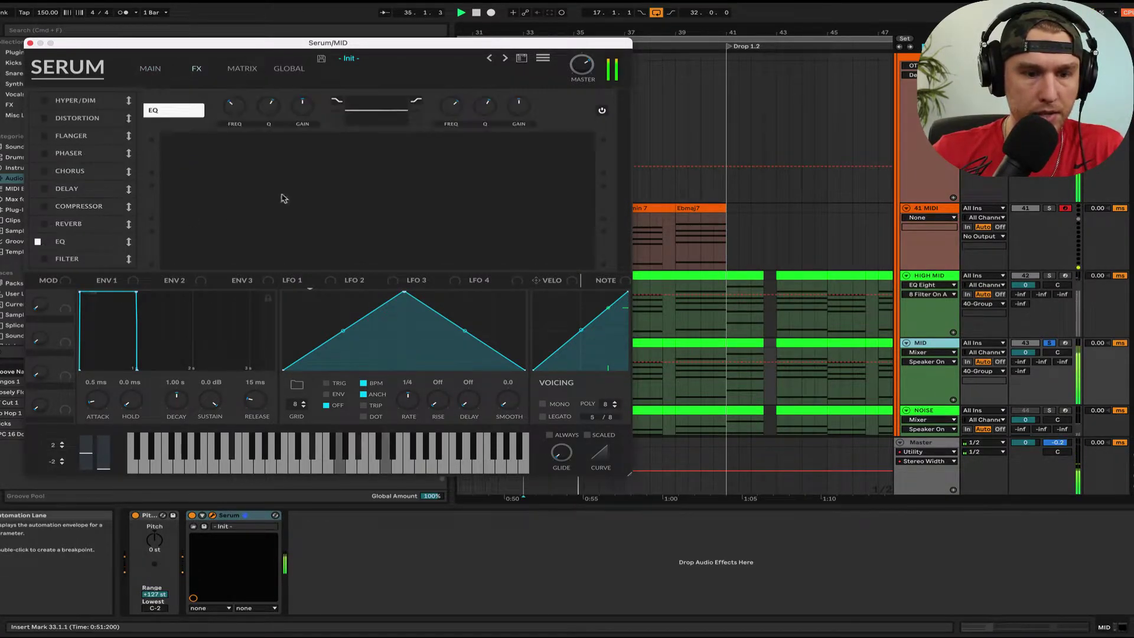
left_click_drag(469, 108, 449, 126)
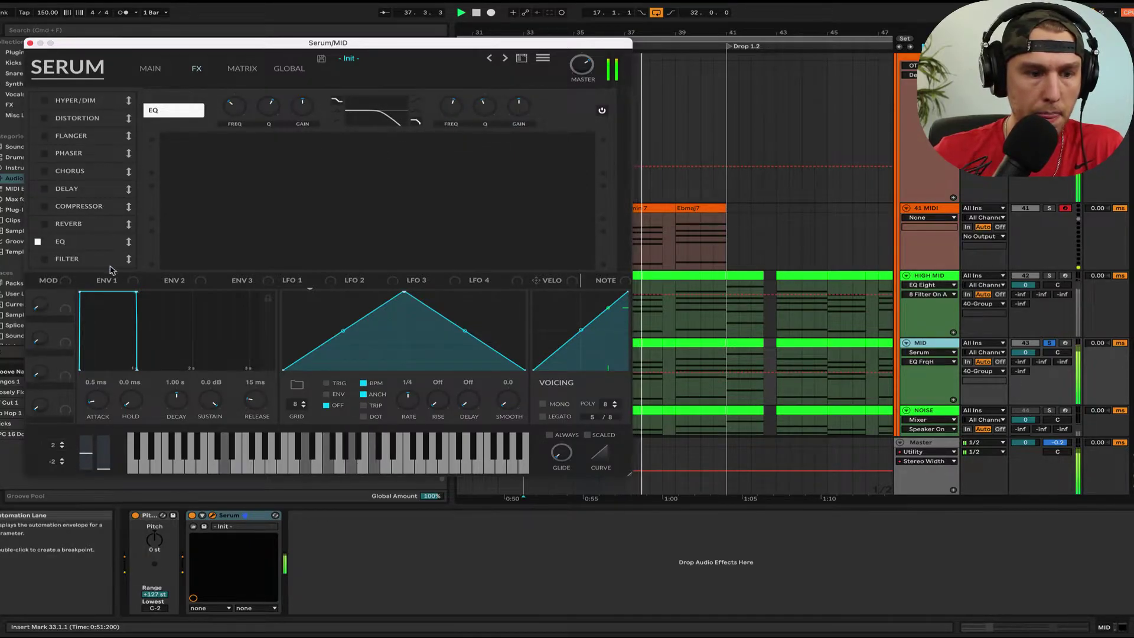
Step: Solo the HIGH MID track alongside MID and play both layers together, checking HIGH MID's EQ Eight
left_click(150, 69)
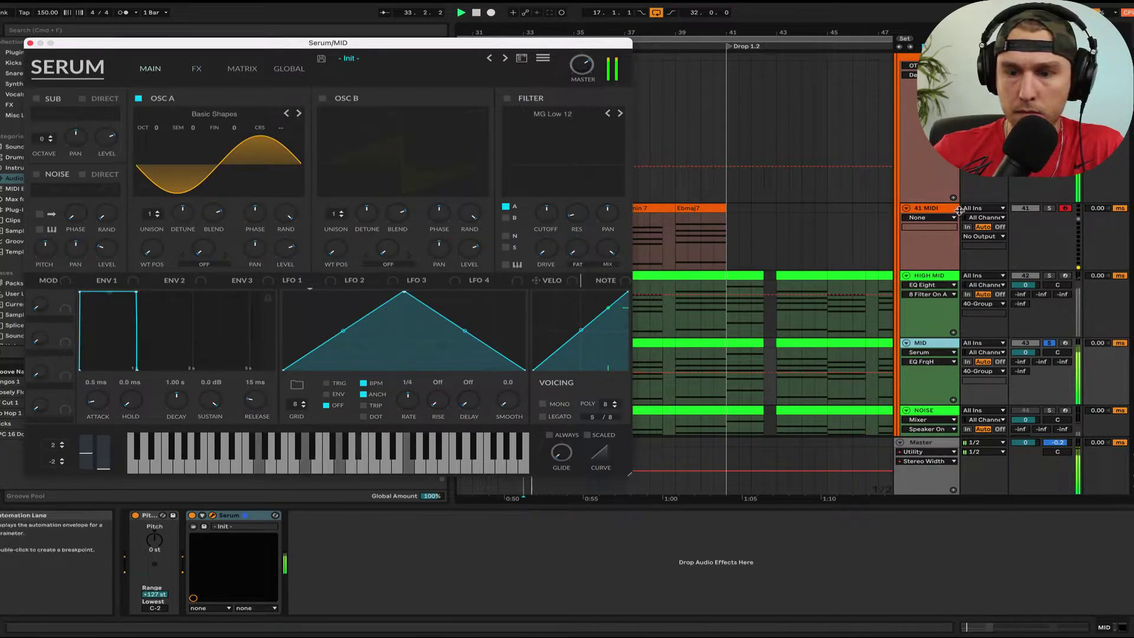
key("space")
key("space")
left_click(1053, 279)
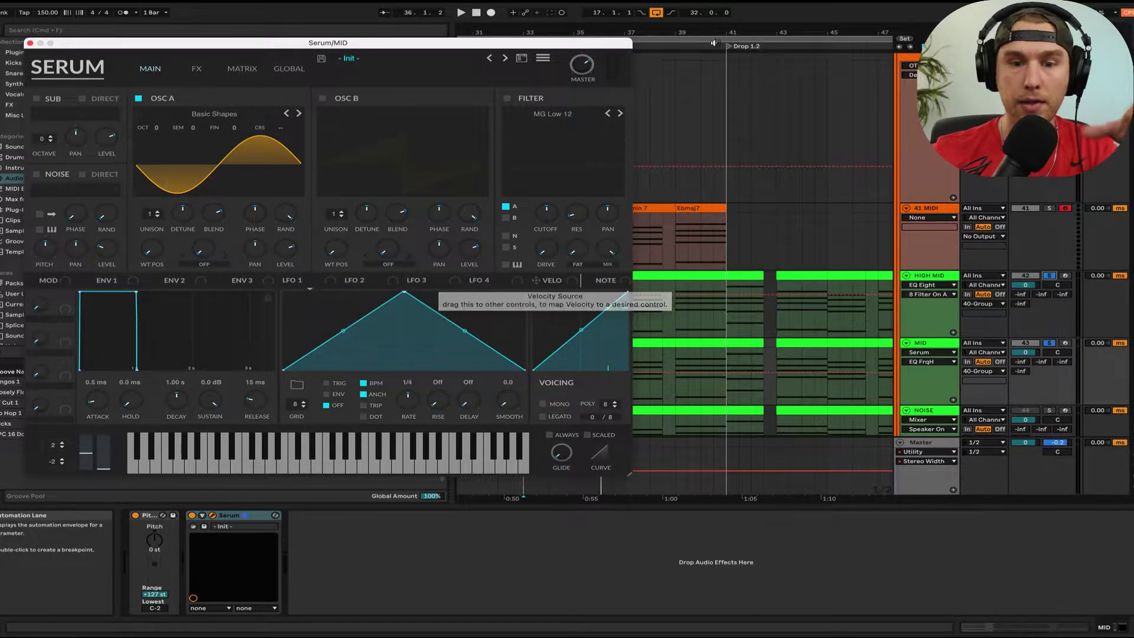
left_click(930, 276)
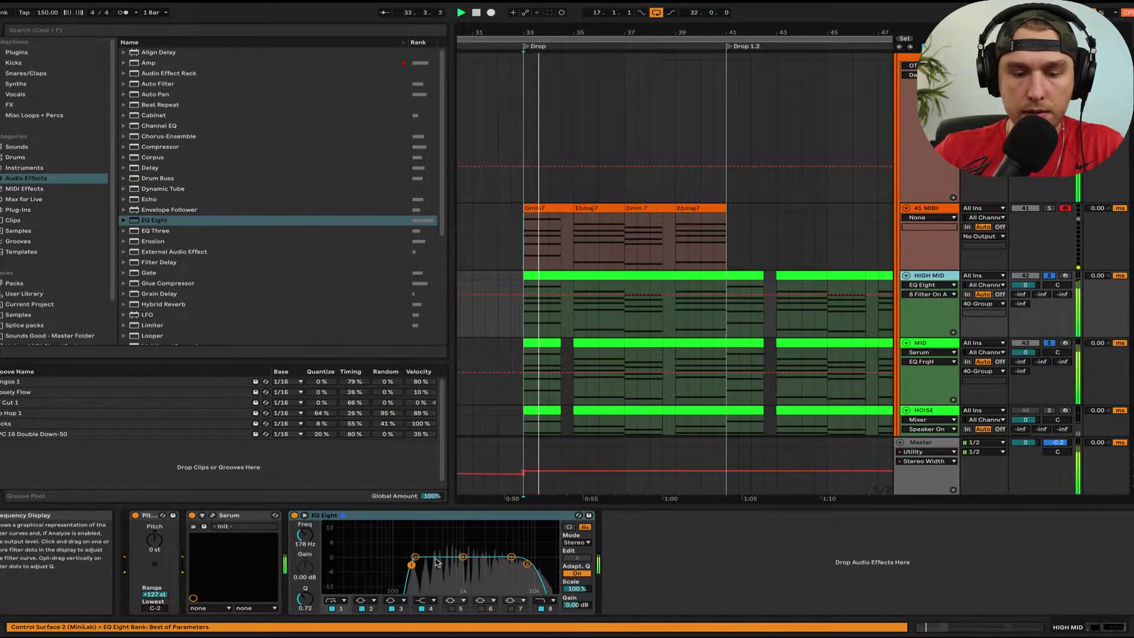
key("space")
Step: Add EQ Eight after Serum on the MID track, set its low-cut to about 153 Hz, and play the drop
left_click(943, 342)
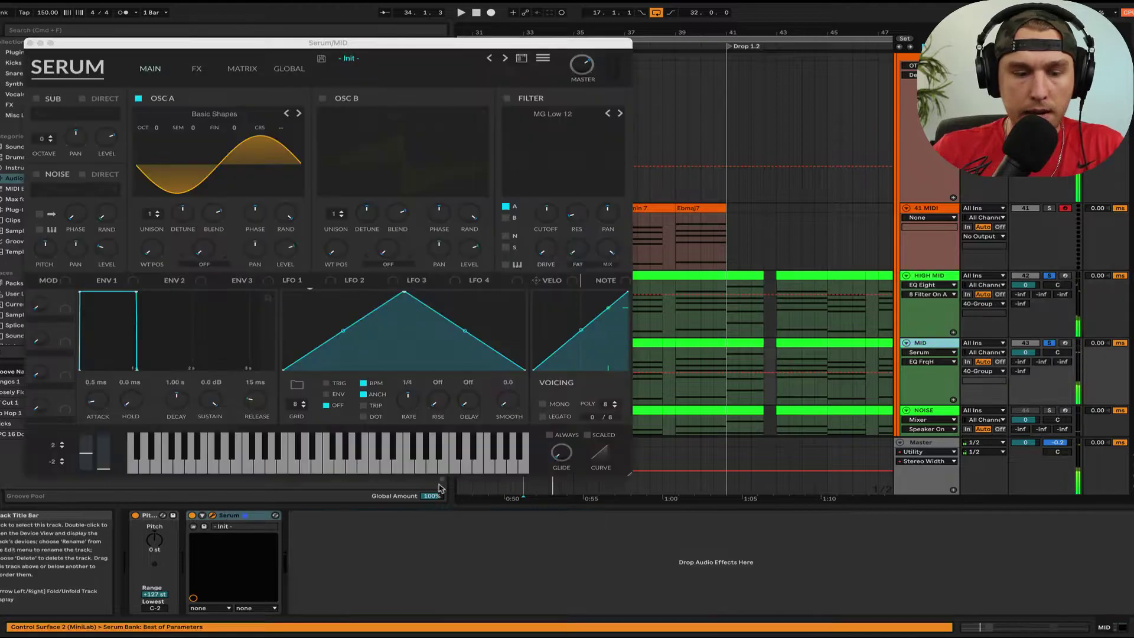
left_click(30, 42)
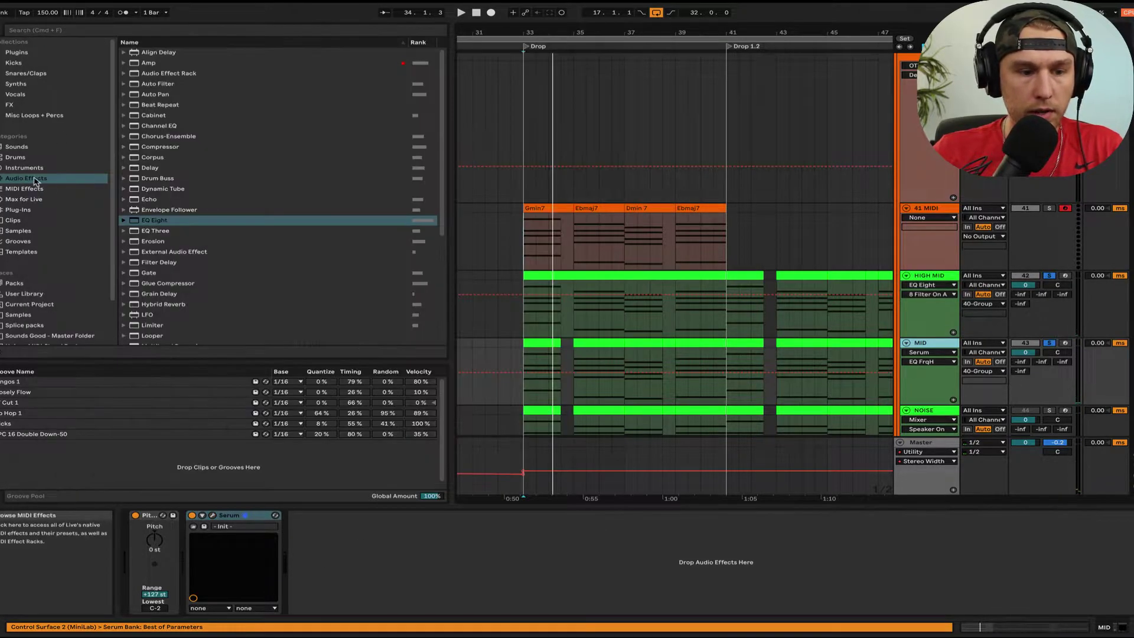
left_click(149, 219)
left_click_drag(414, 536, 415, 537)
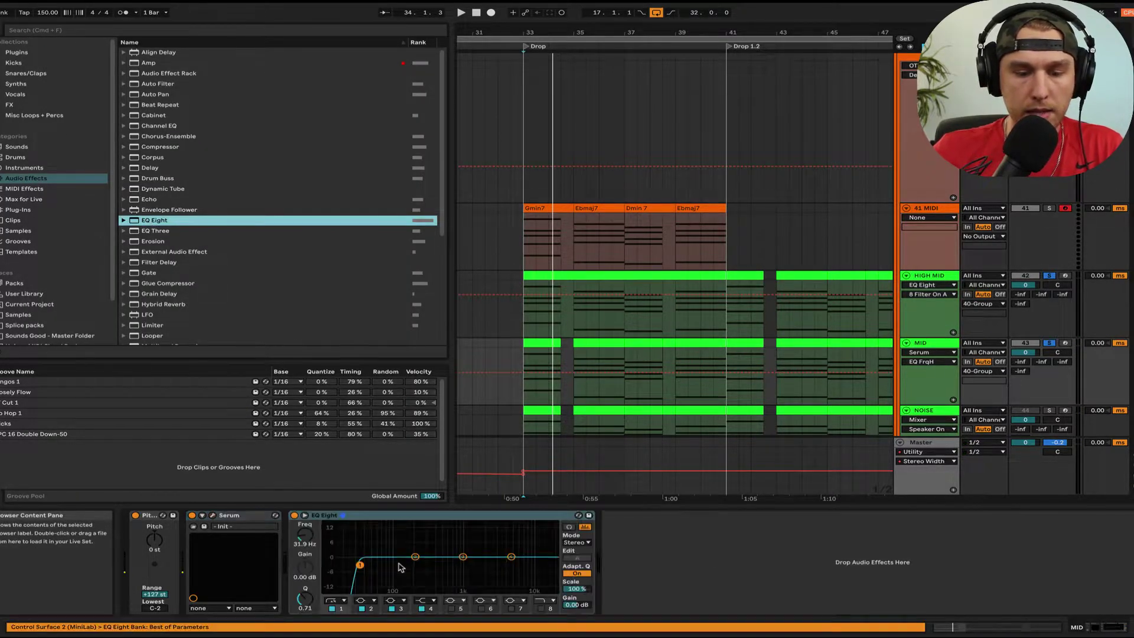
left_click_drag(361, 565, 408, 565)
key("space")
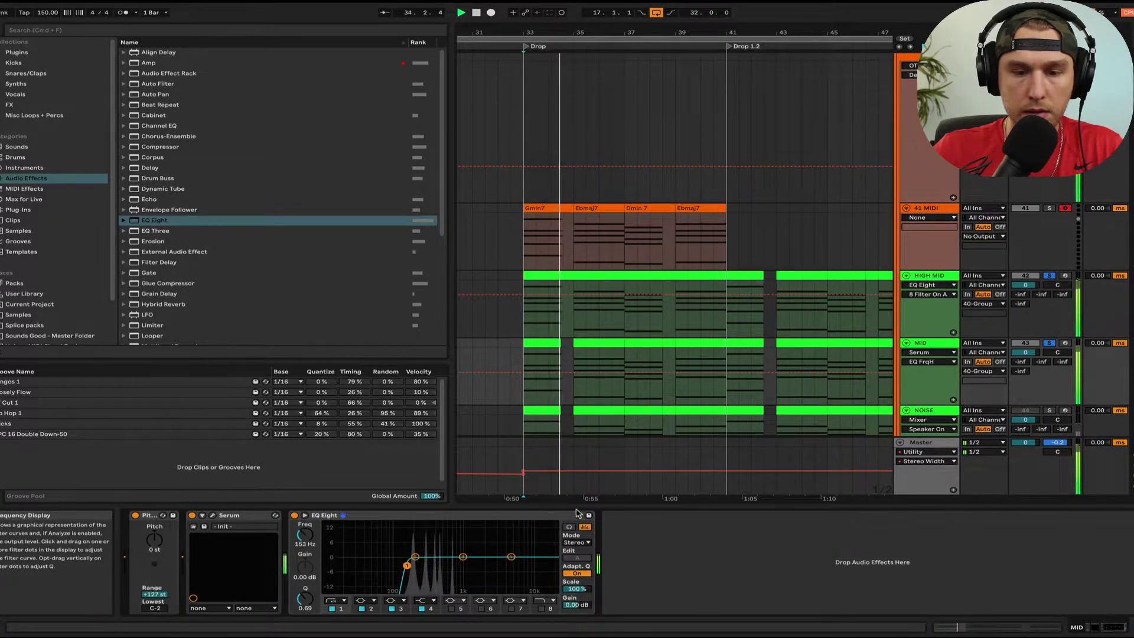
Step: In the MID track's Serum, enable OSC B with the Analog wavetable Mellow But Instable, lower it to -1 octave, and play the drop
left_click(212, 518)
left_click(322, 98)
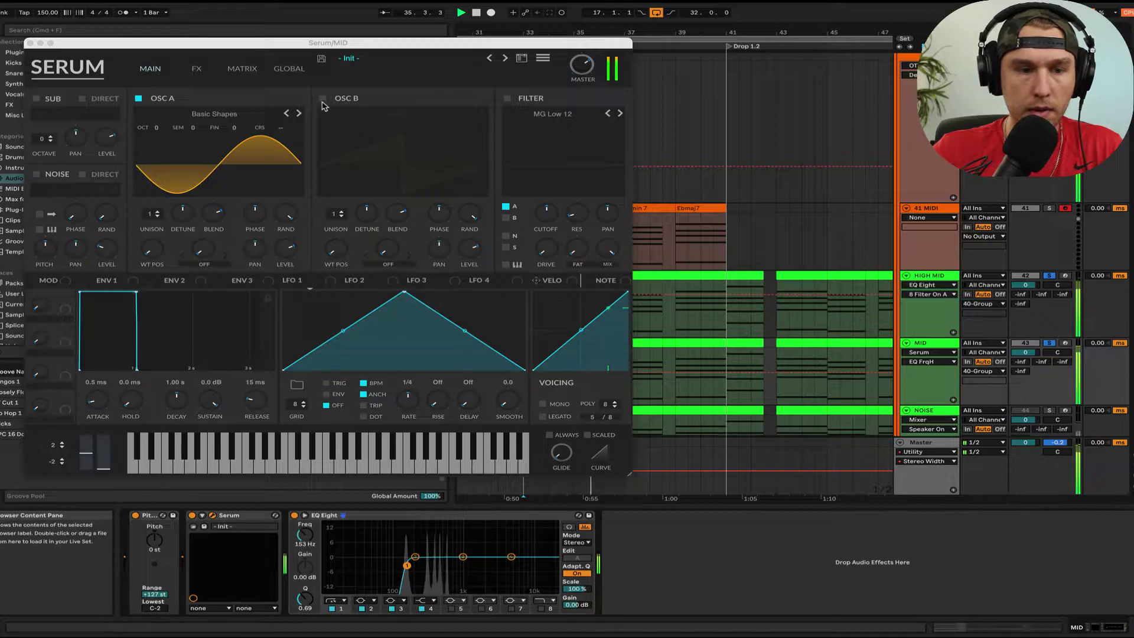
left_click(372, 113)
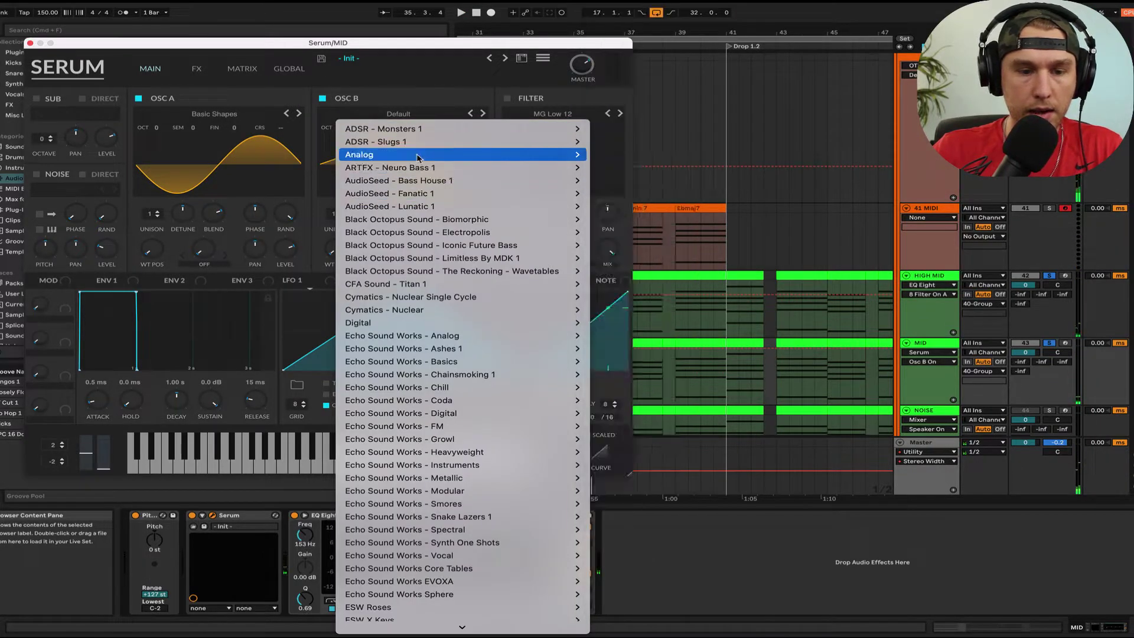
mouse_move(423, 155)
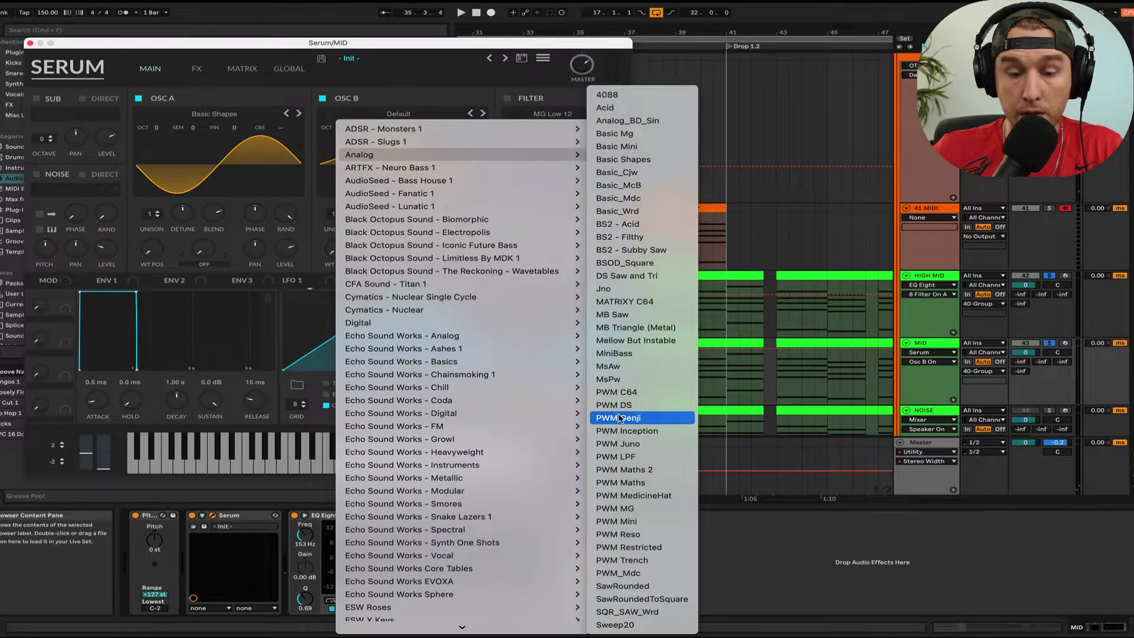
left_click(620, 341)
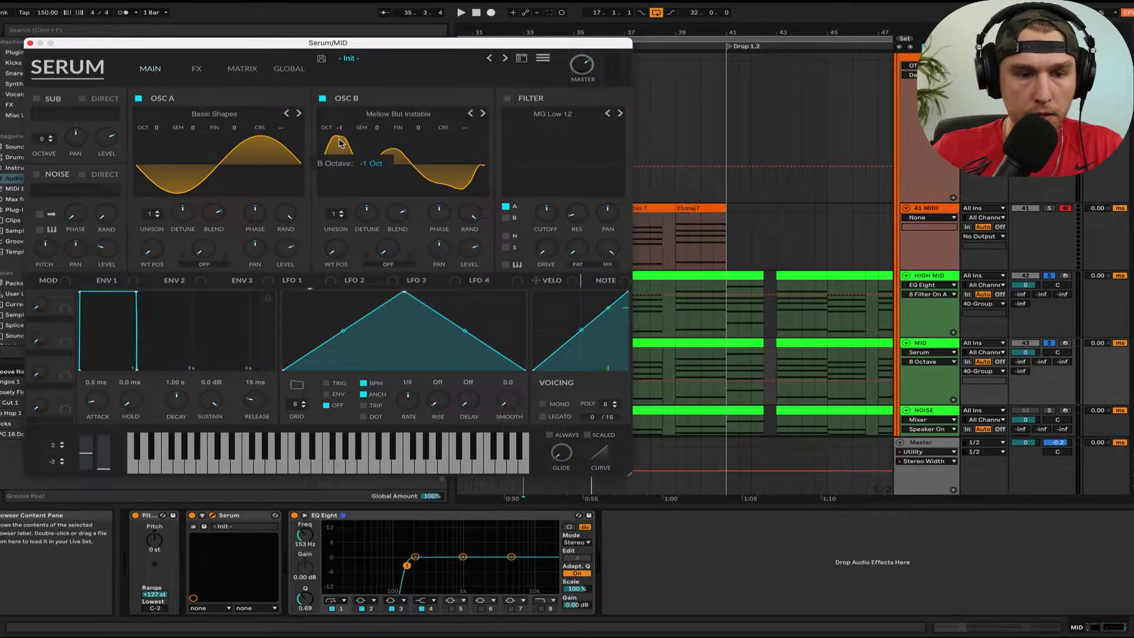
key("space")
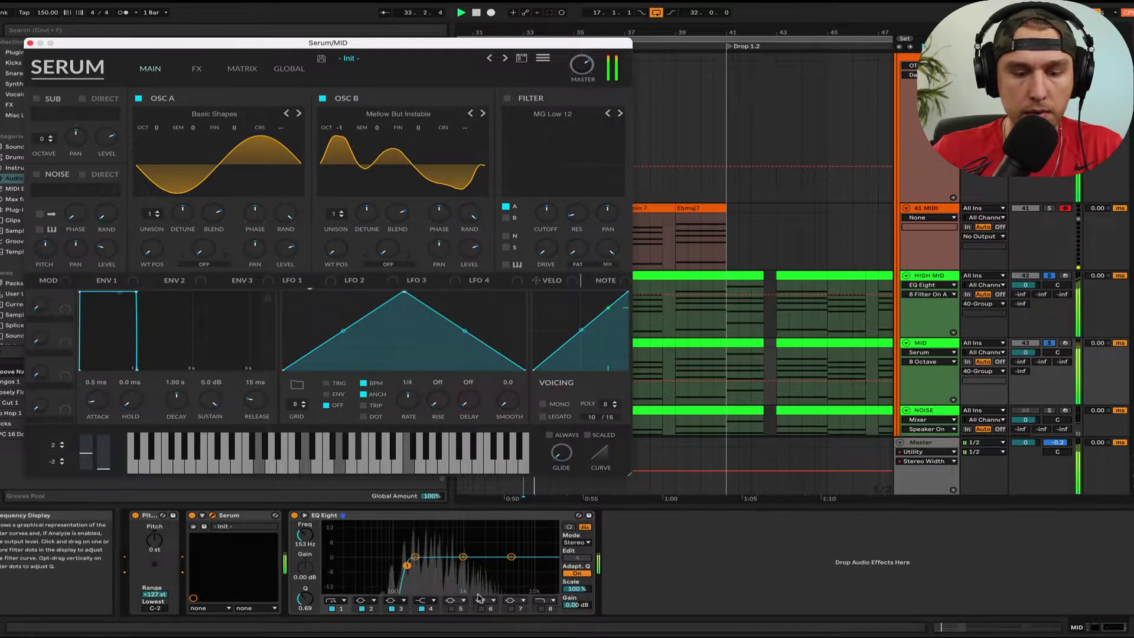
Step: Enable a high-cut on the MID track's EQ Eight, lower it to about 918 Hz, and close Serum
left_click(541, 608)
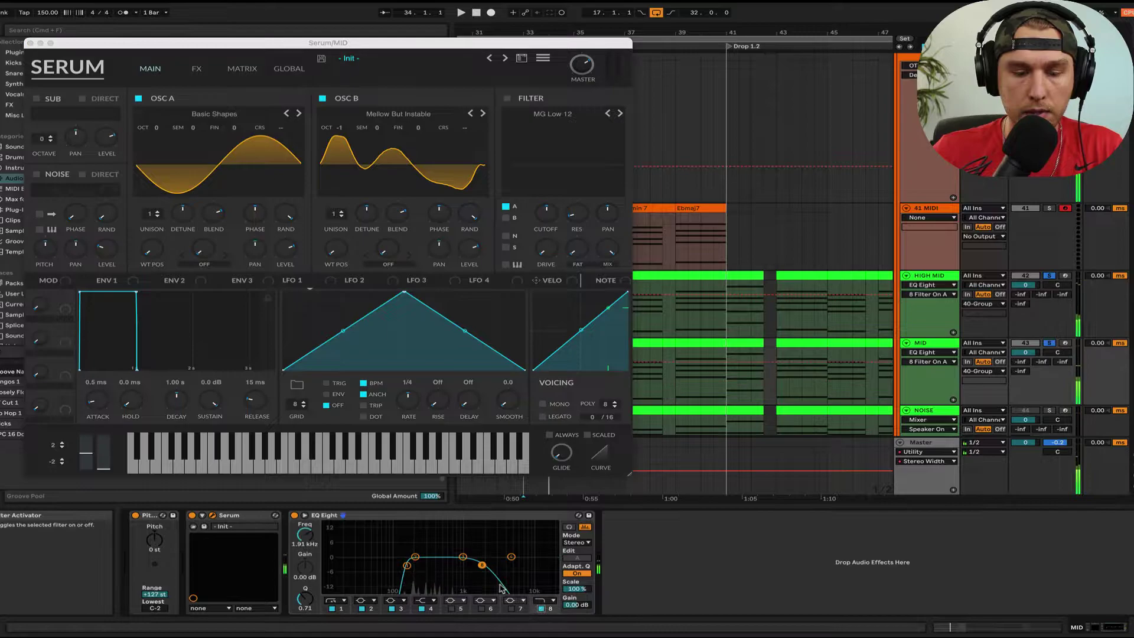
left_click_drag(482, 566, 461, 570)
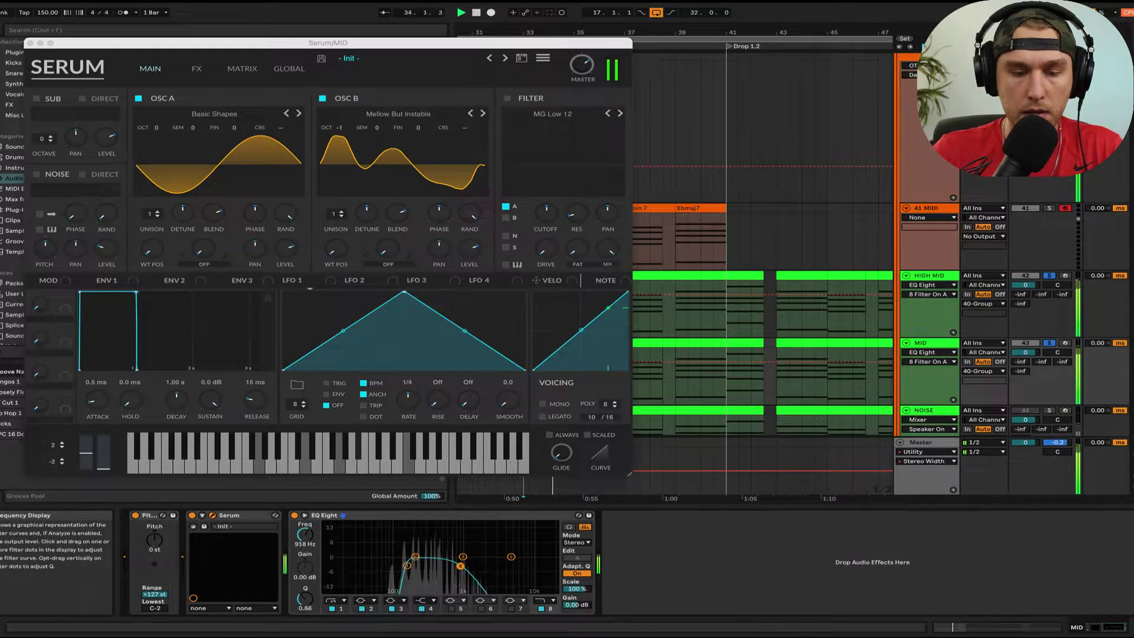
left_click(30, 43)
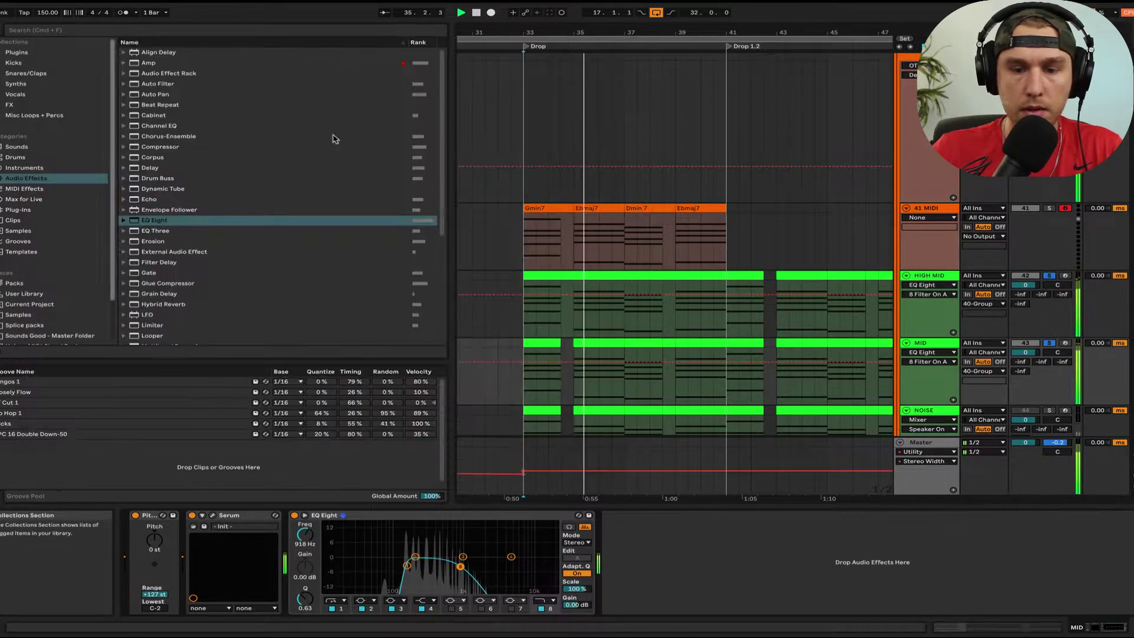
Step: Unsolo the HIGH MID and MID tracks and play the drop from bar 33
scroll(660, 255, "down", 3)
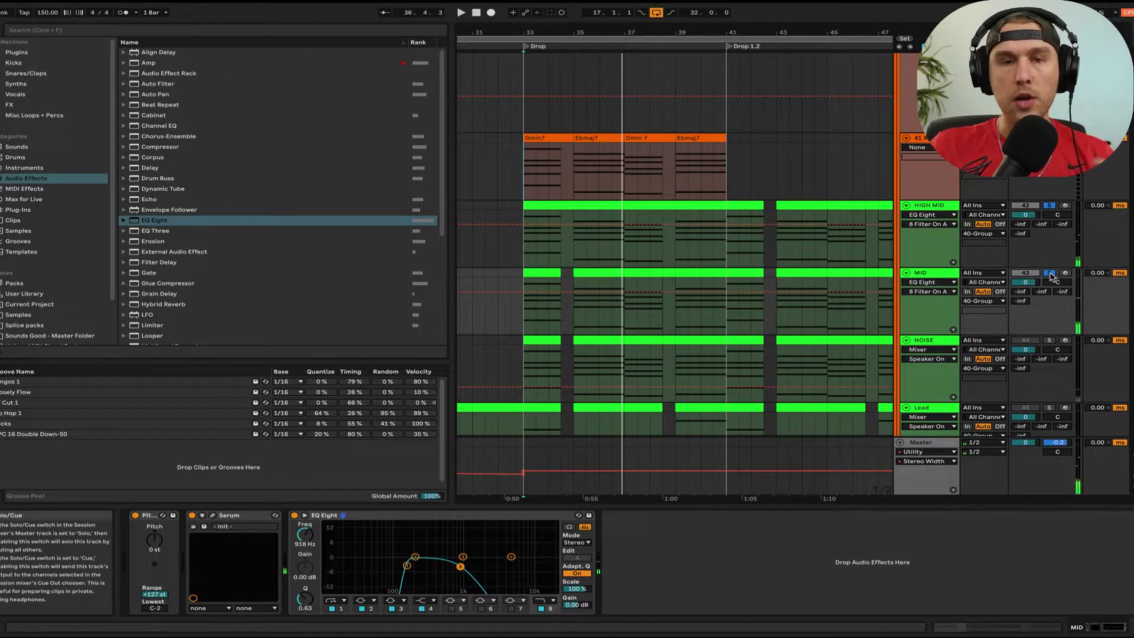
left_click(523, 172)
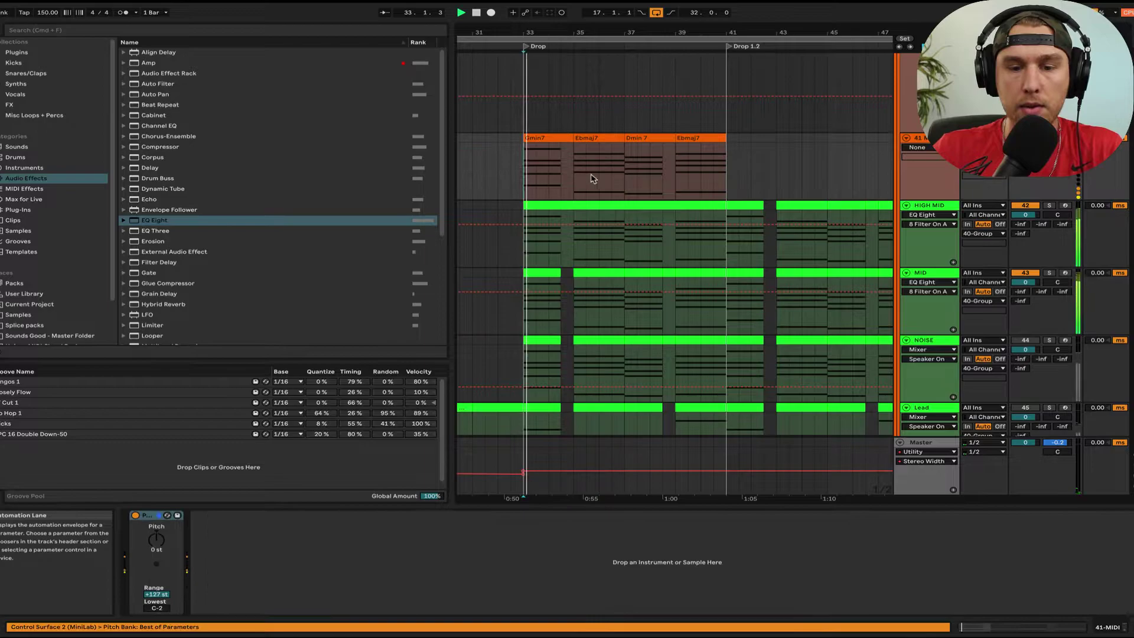
key("space")
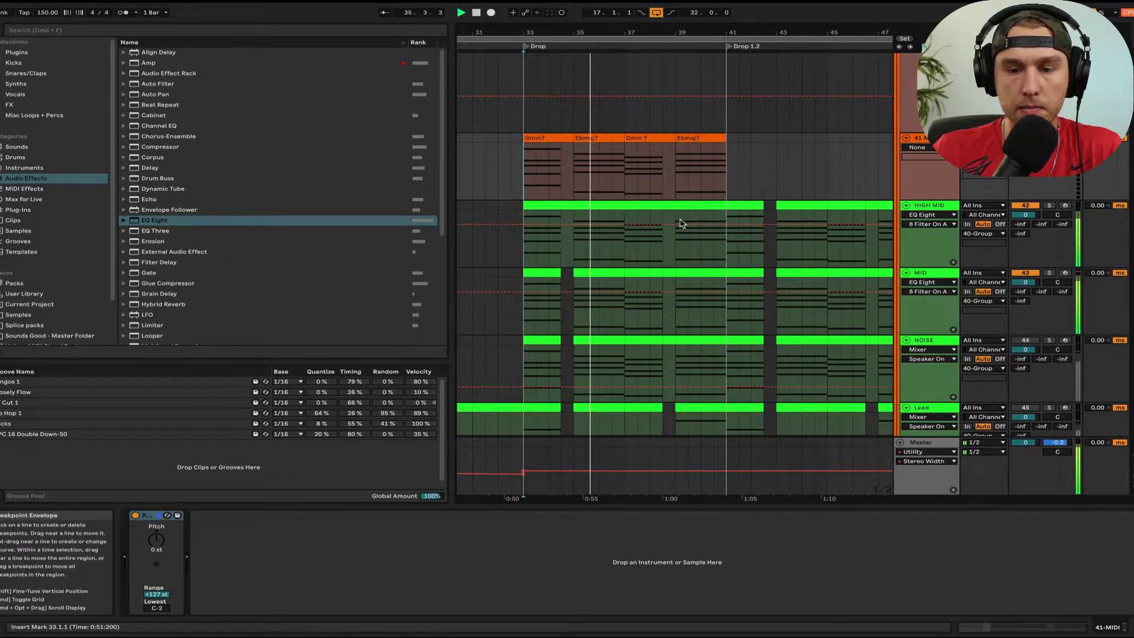
Step: Lower the MID track's volume to -2.6 dB while playing the drop
left_click(946, 276)
key("space")
mouse_move(1025, 282)
left_mouse_down()
mouse_move(1025, 295)
mouse_move(1026, 274)
left_mouse_up()
key("space")
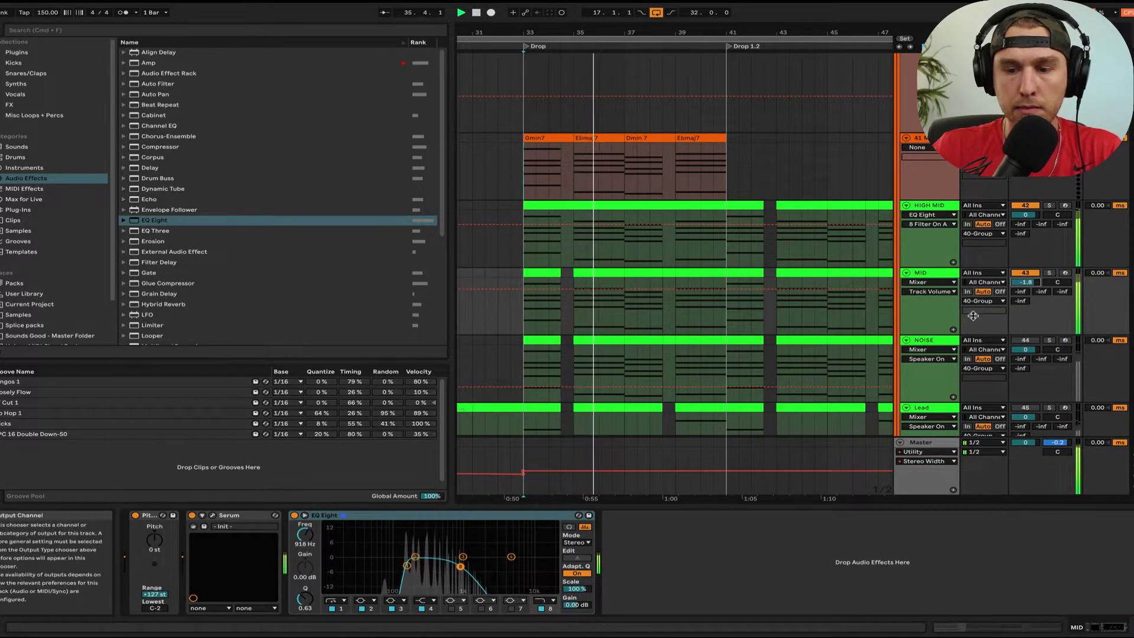
left_click_drag(1026, 282, 1026, 285)
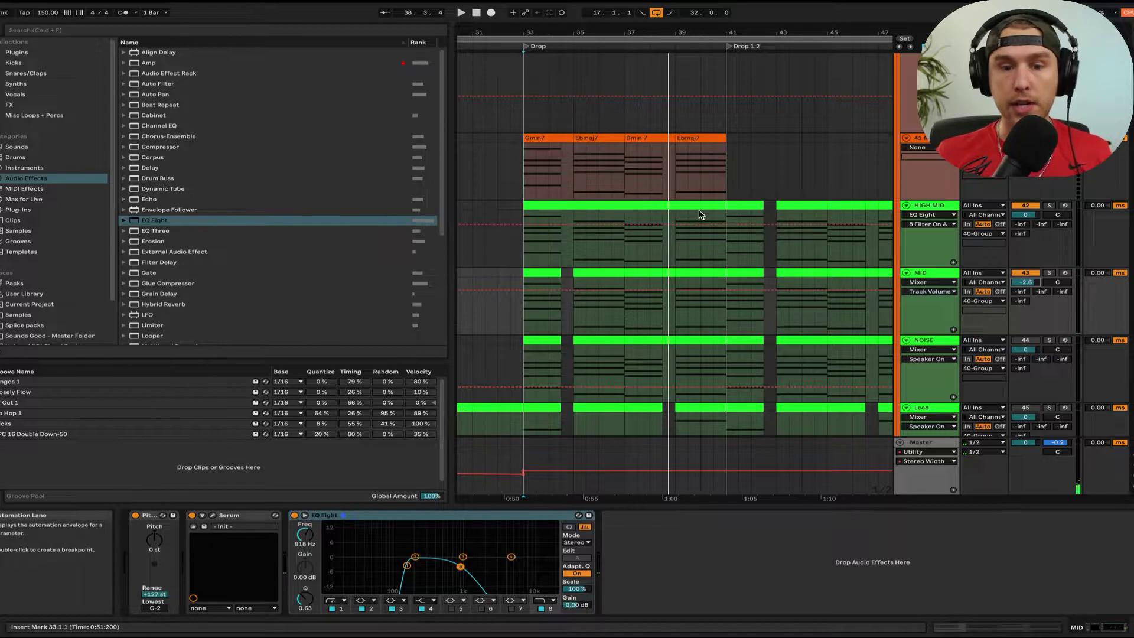
Step: Activate the NOISE track and set up its Operator with the NoW noise waveform and a 1.00 ms envelope release
scroll(699, 214, "up", 5)
scroll(699, 215, "down", 1)
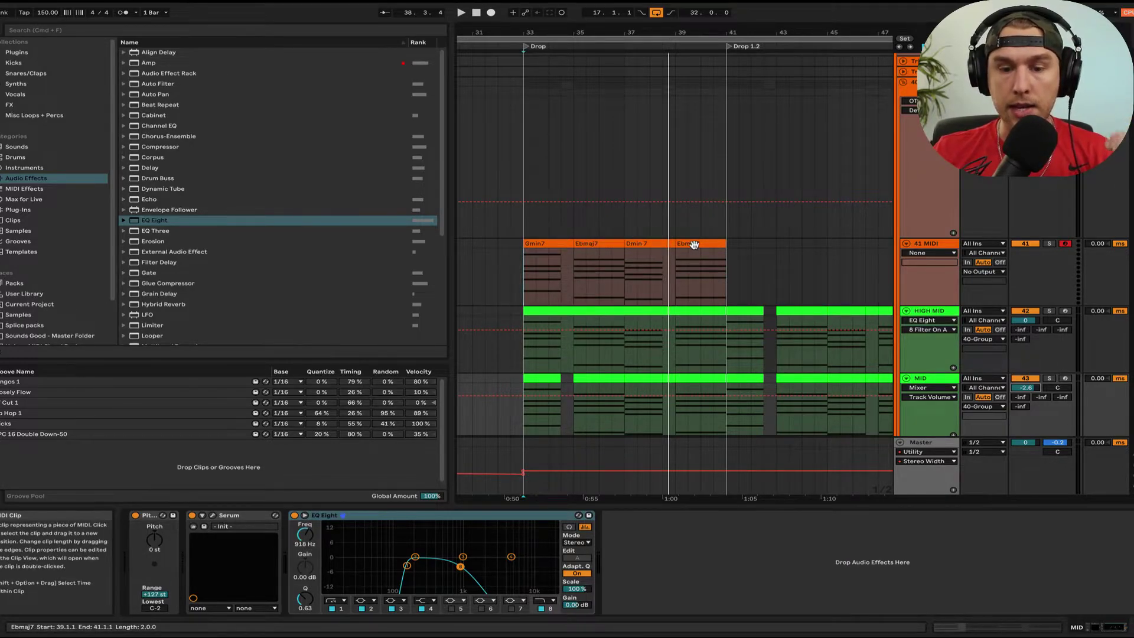
scroll(694, 244, "down", 3)
left_click(1009, 330)
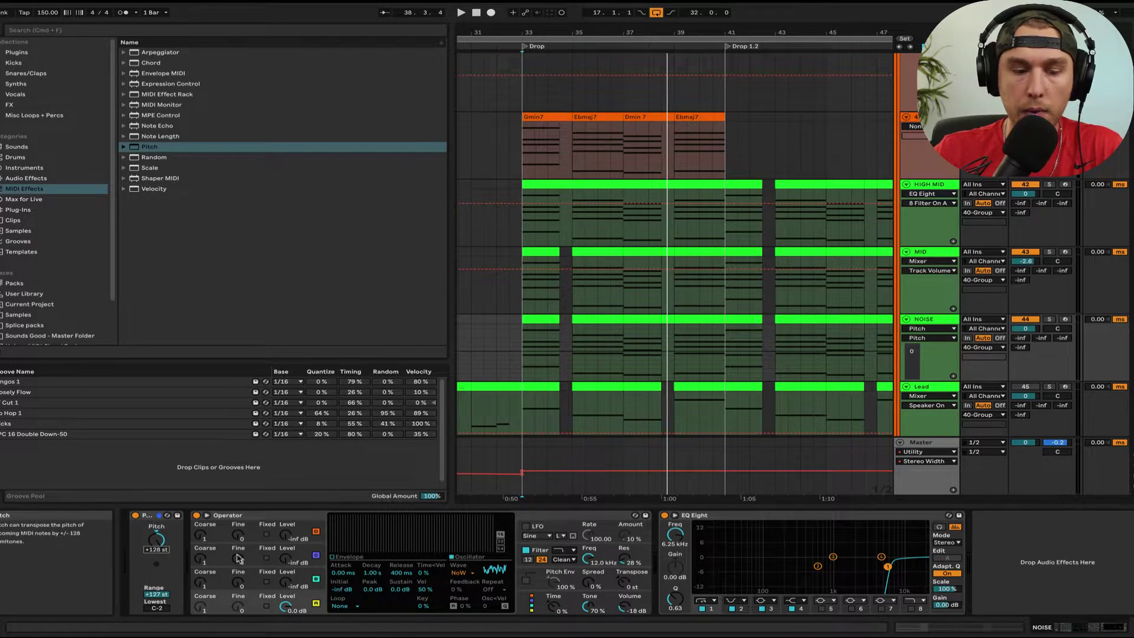
left_click(464, 563)
left_click(462, 559)
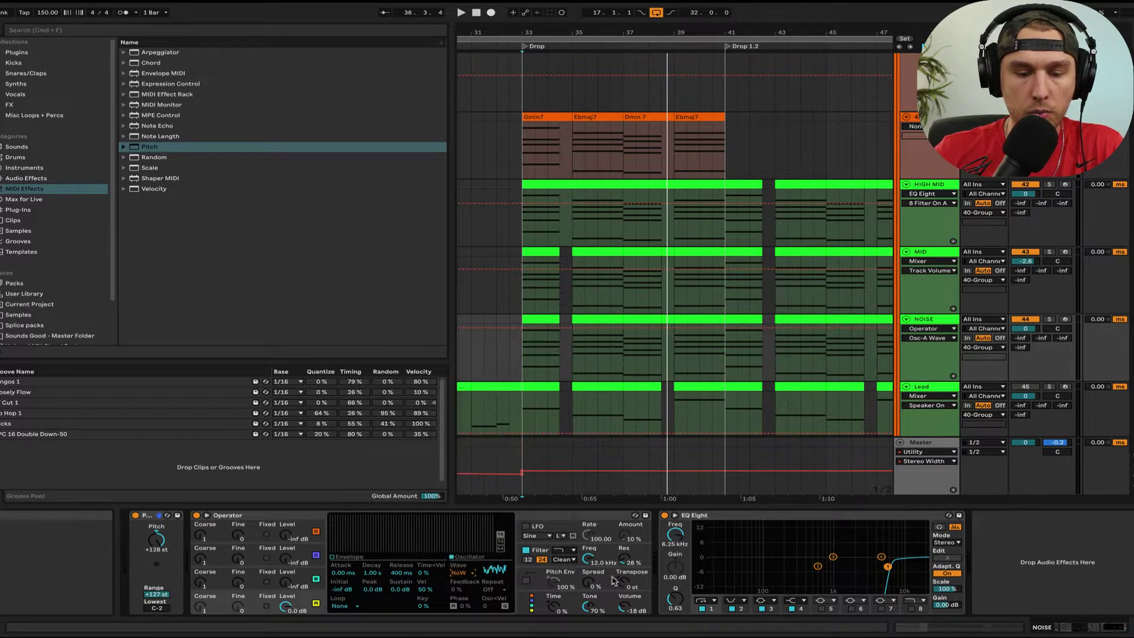
left_click_drag(396, 572, 396, 620)
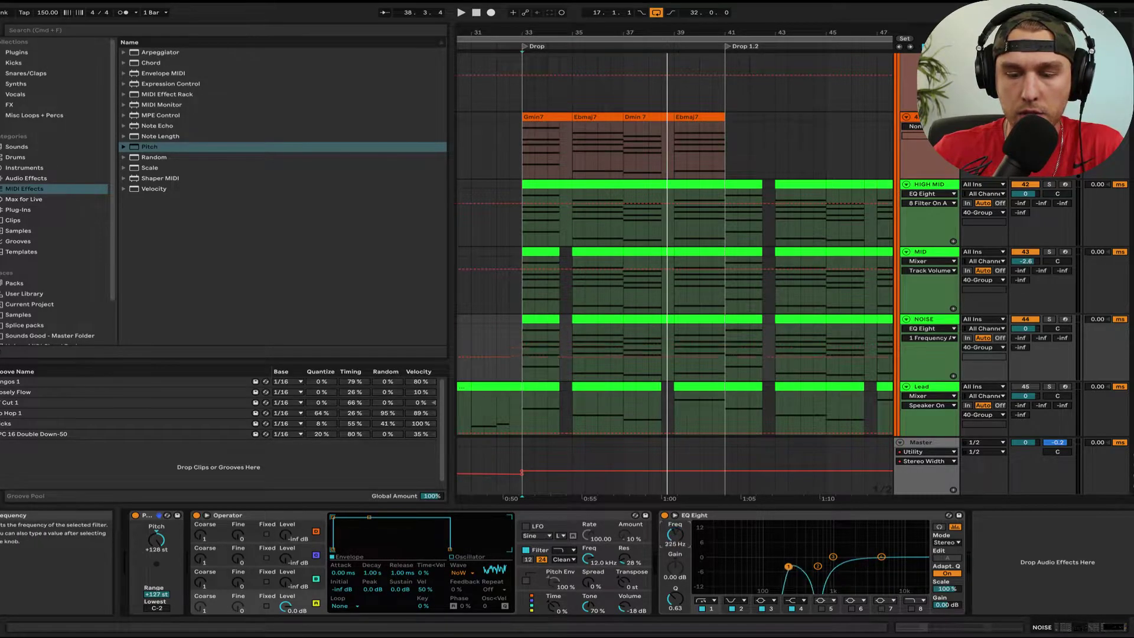
Step: Set the low-cut on the NOISE track's EQ Eight to 6.89 kHz and play the track soloed
key("space")
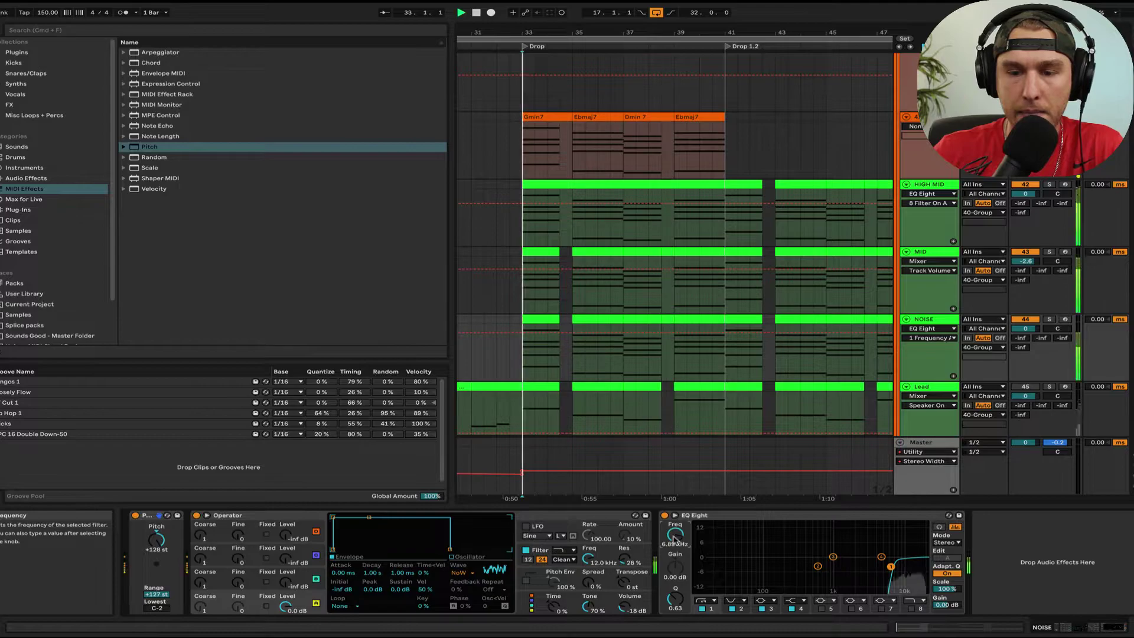
left_click(1049, 319)
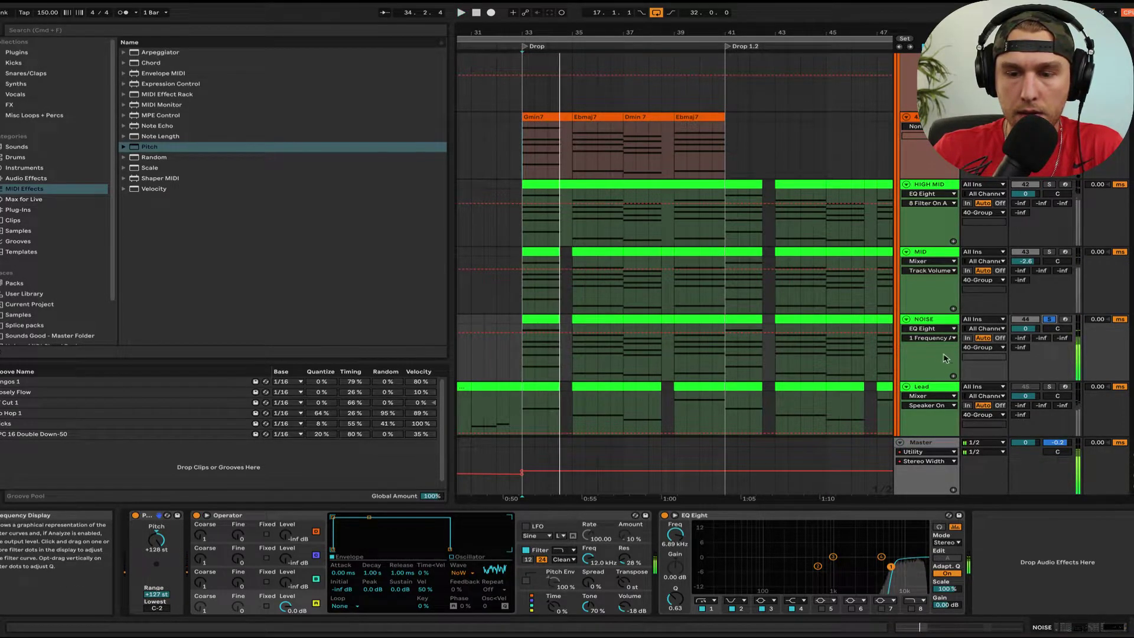
key("space")
key("space")
Step: Cut 11.6 kHz by 4.34 dB in the NOISE track's EQ Eight and set Operator's volume to -17 dB
left_click_drag(887, 560, 910, 566)
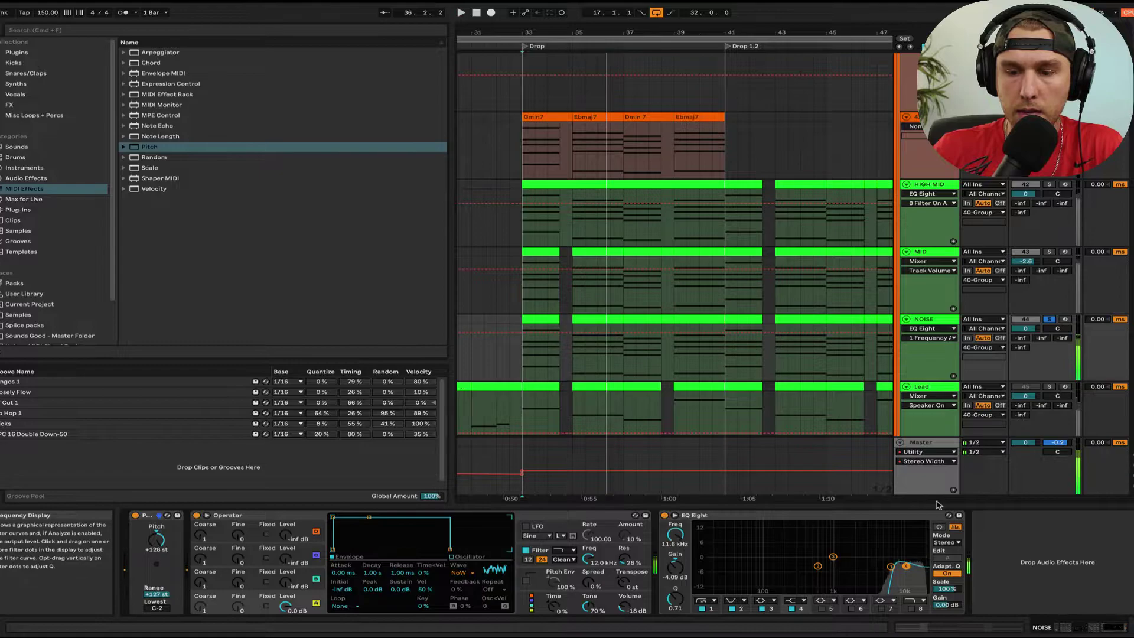
left_click_drag(906, 566, 906, 567)
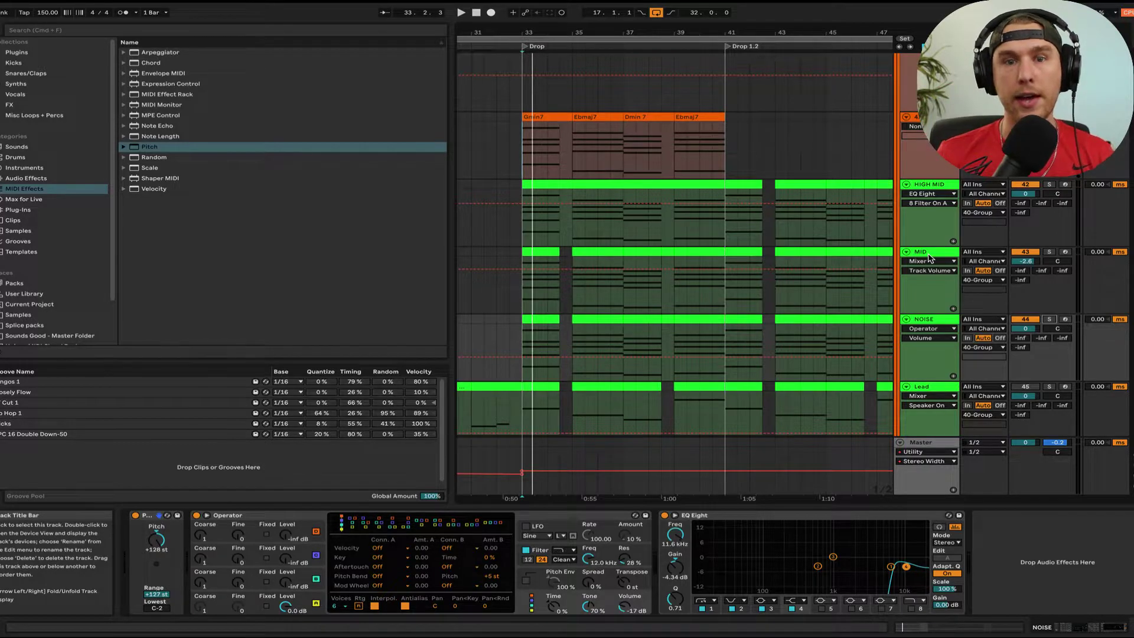
Step: Play the layered drop and switch the NOISE track off and on to compare the sound
key("space")
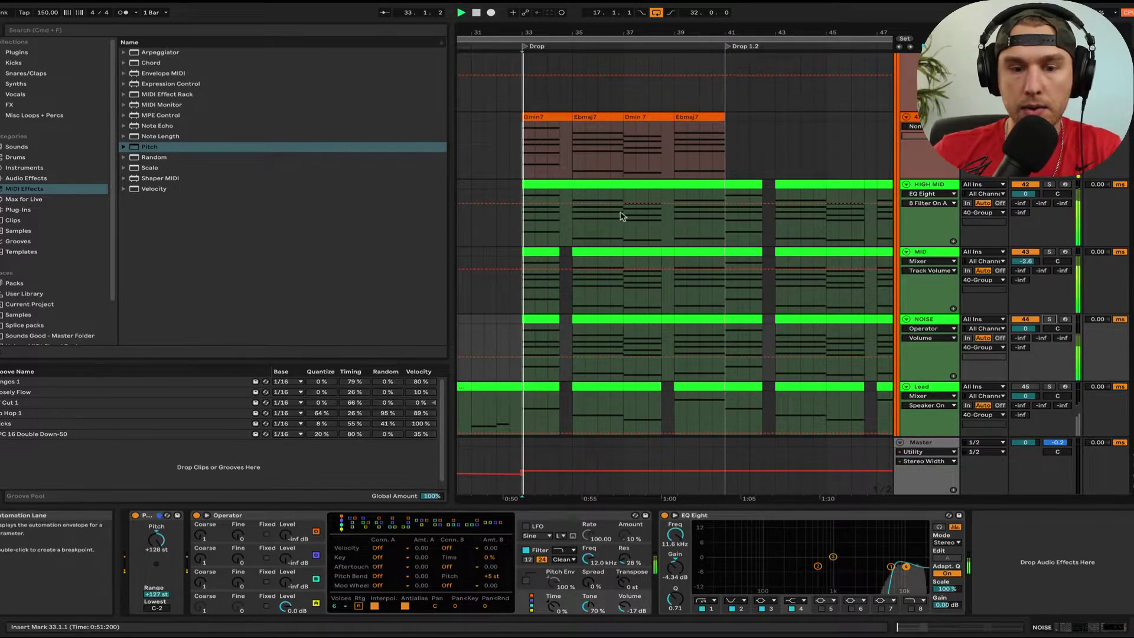
left_click(1027, 319)
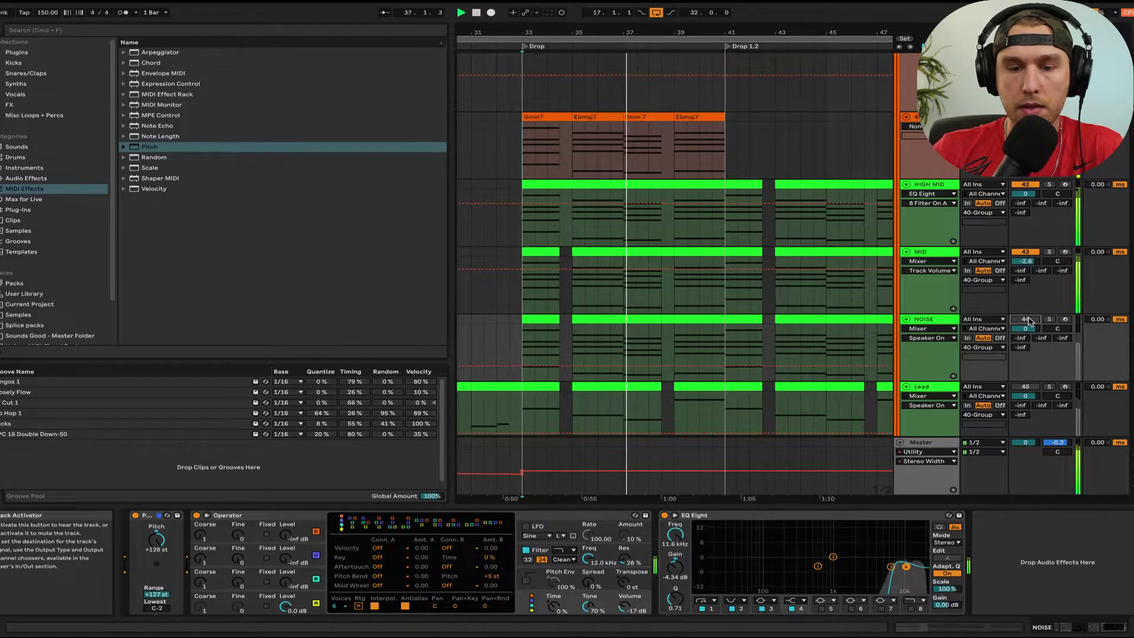
left_click(1027, 320)
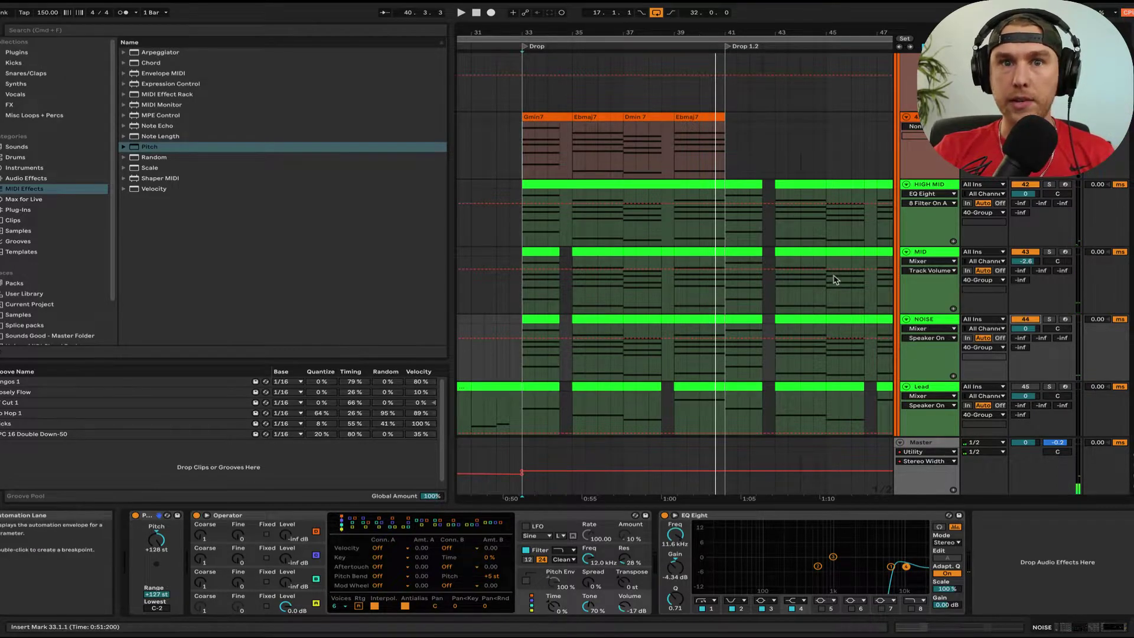
Step: Activate and solo the Lead track, and loop its clips from bar 33 to bar 41
scroll(835, 279, "down", 3)
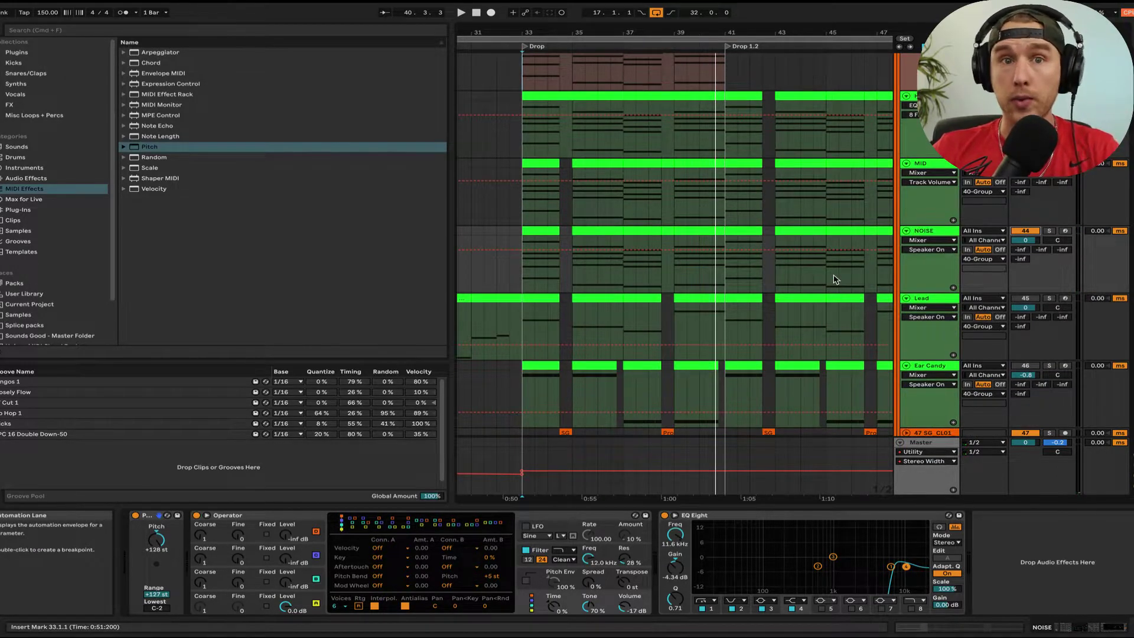
left_click(934, 300)
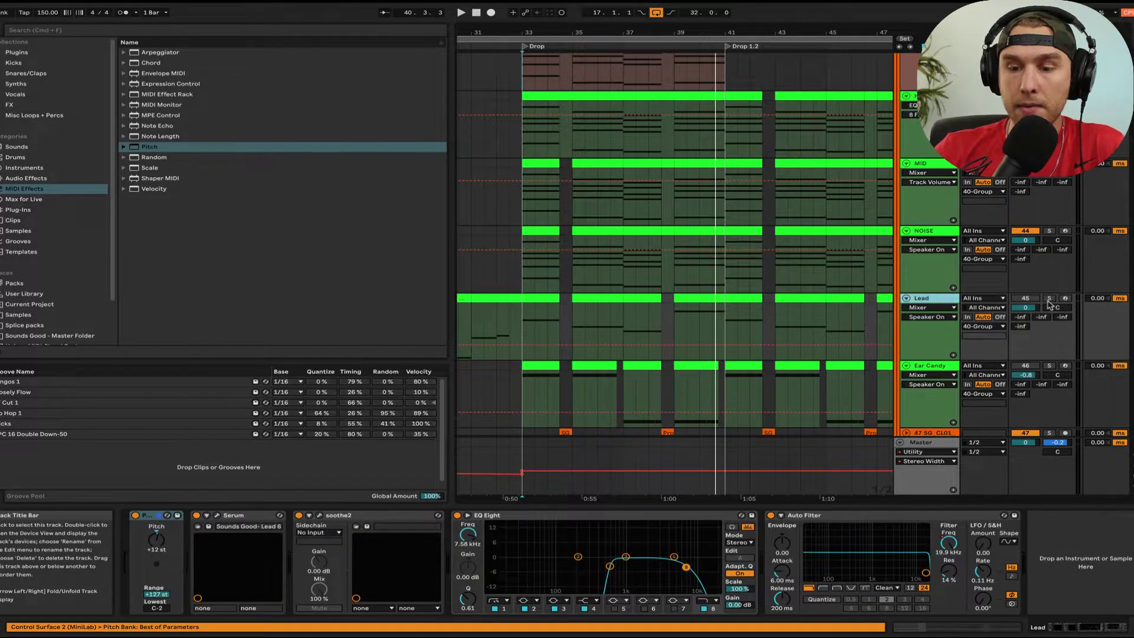
left_click(539, 301)
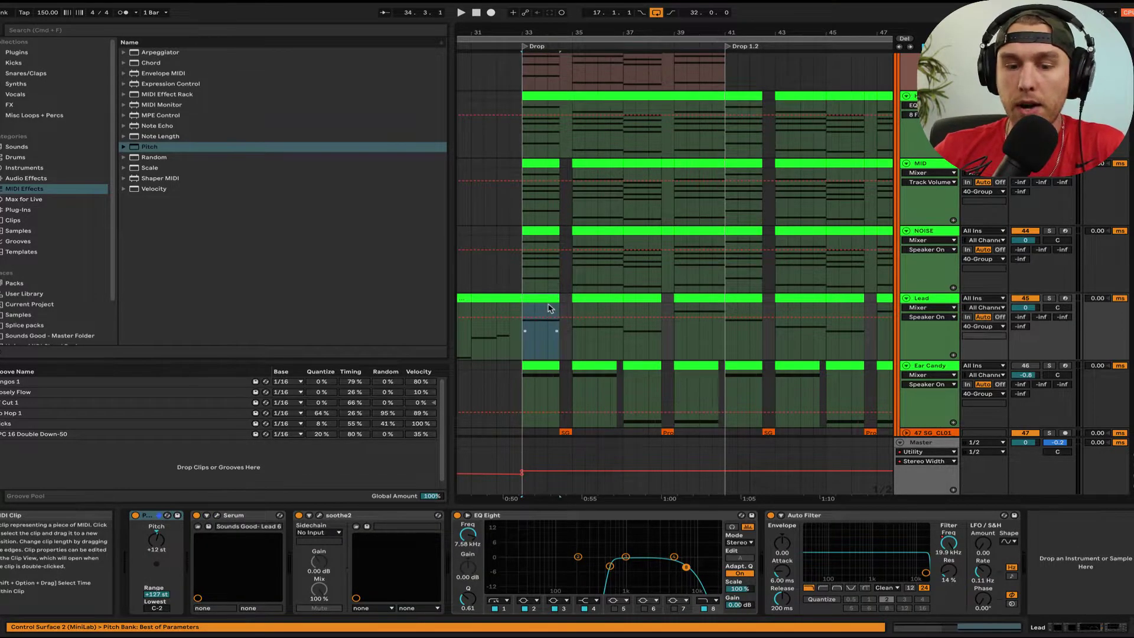
left_click(705, 302, "shift")
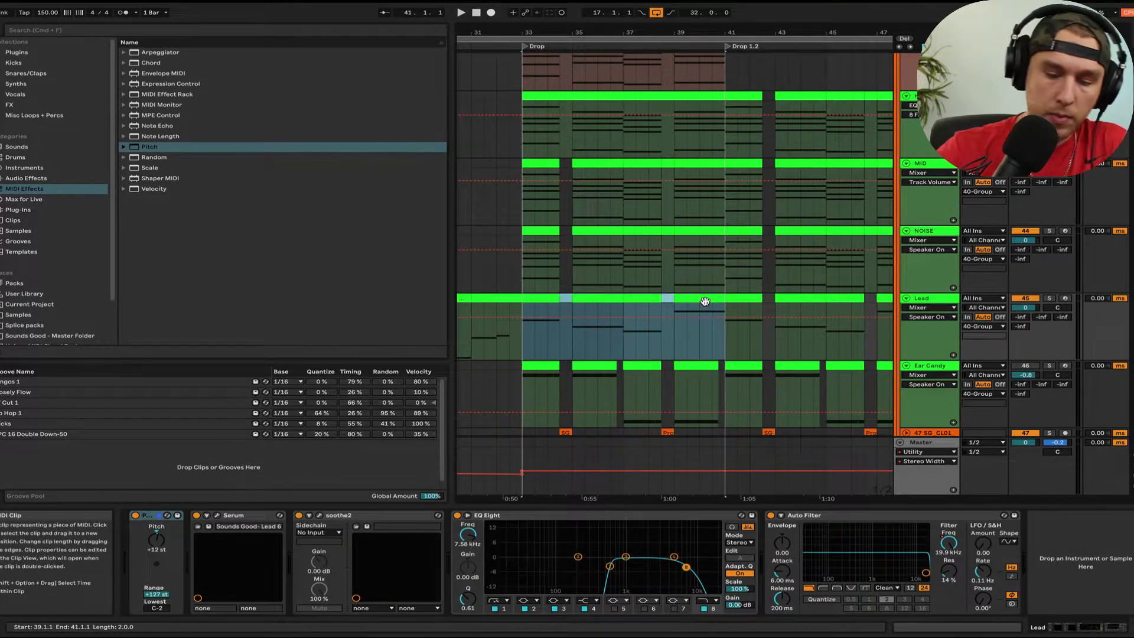
key("s")
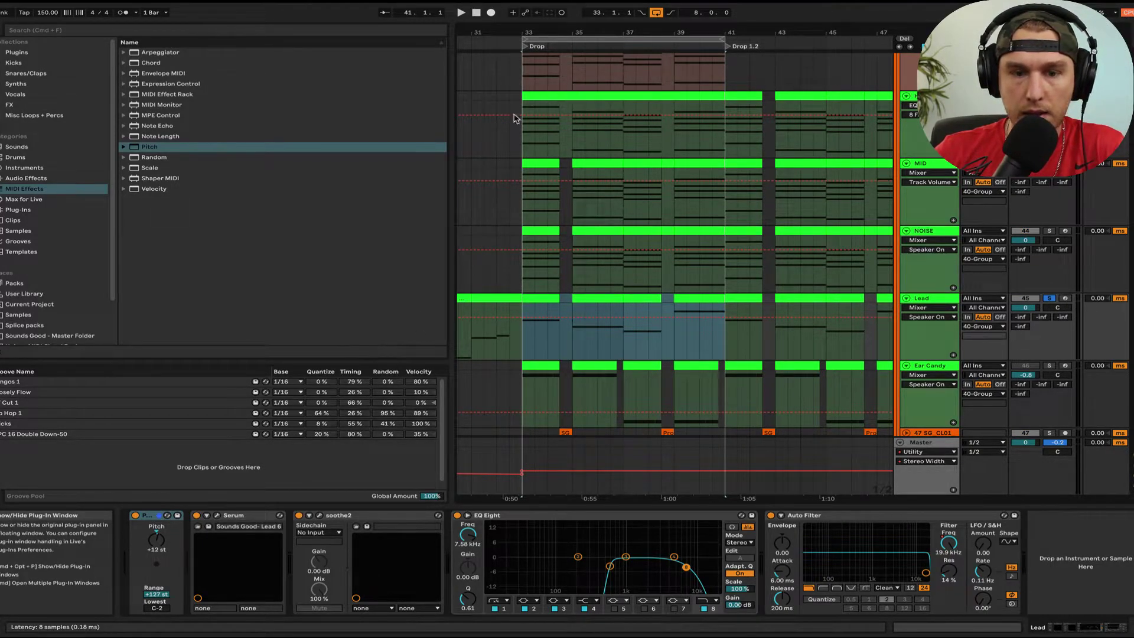
Step: Examine the Lead's Serum oscillators, effects and Glide control, play the track soloed, close the plug-in and unsolo Lead
key("super+alt+p")
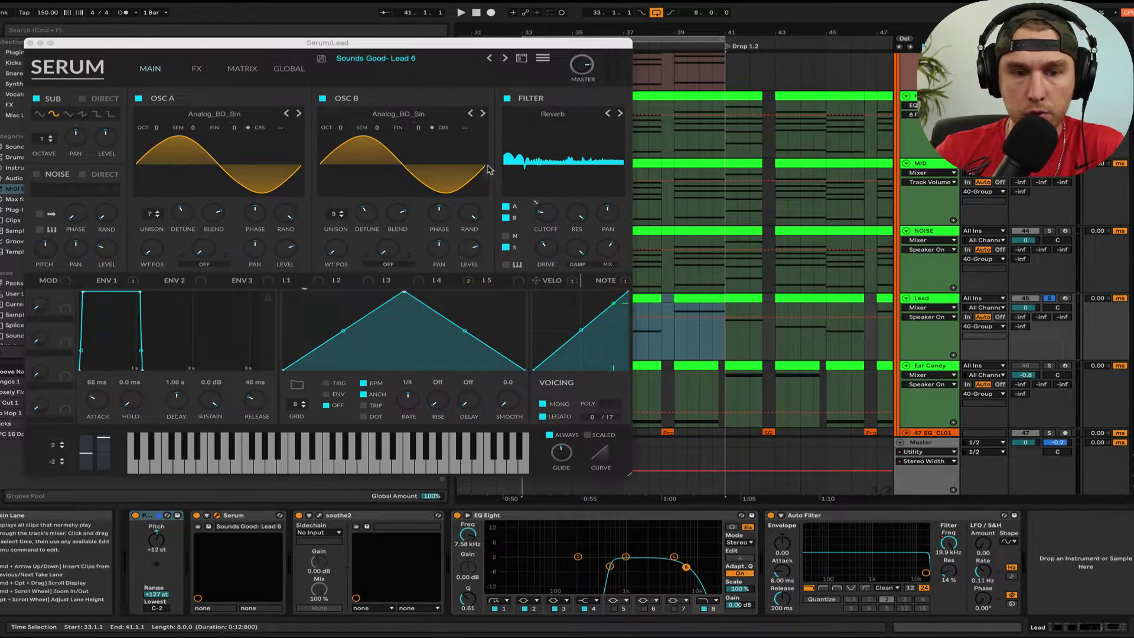
left_click(197, 70)
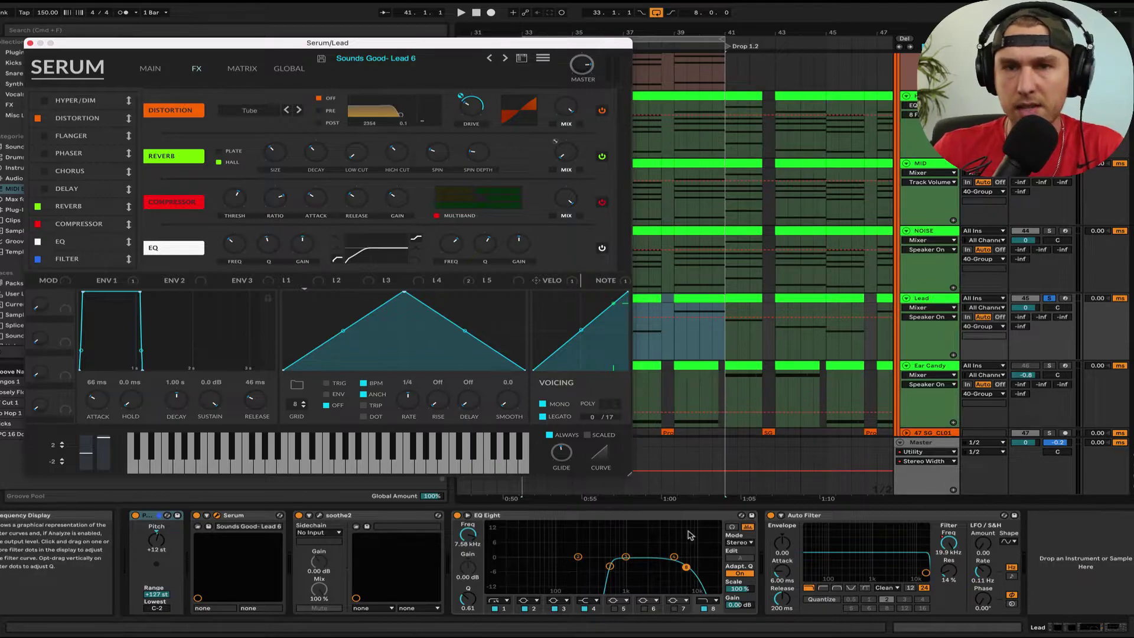
key("space")
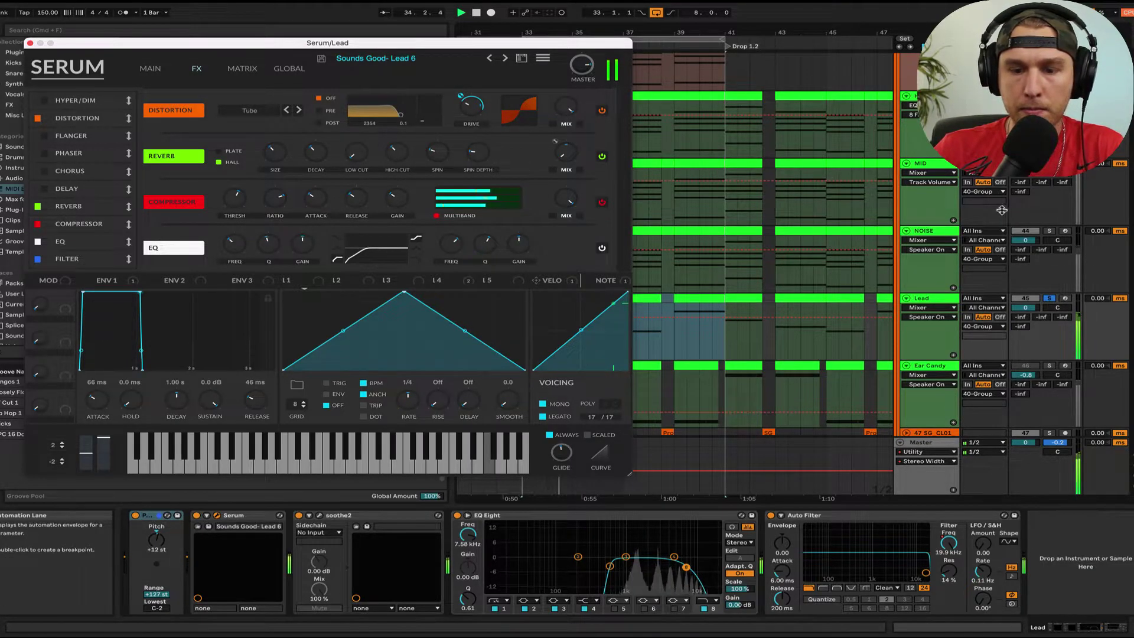
left_click(562, 454)
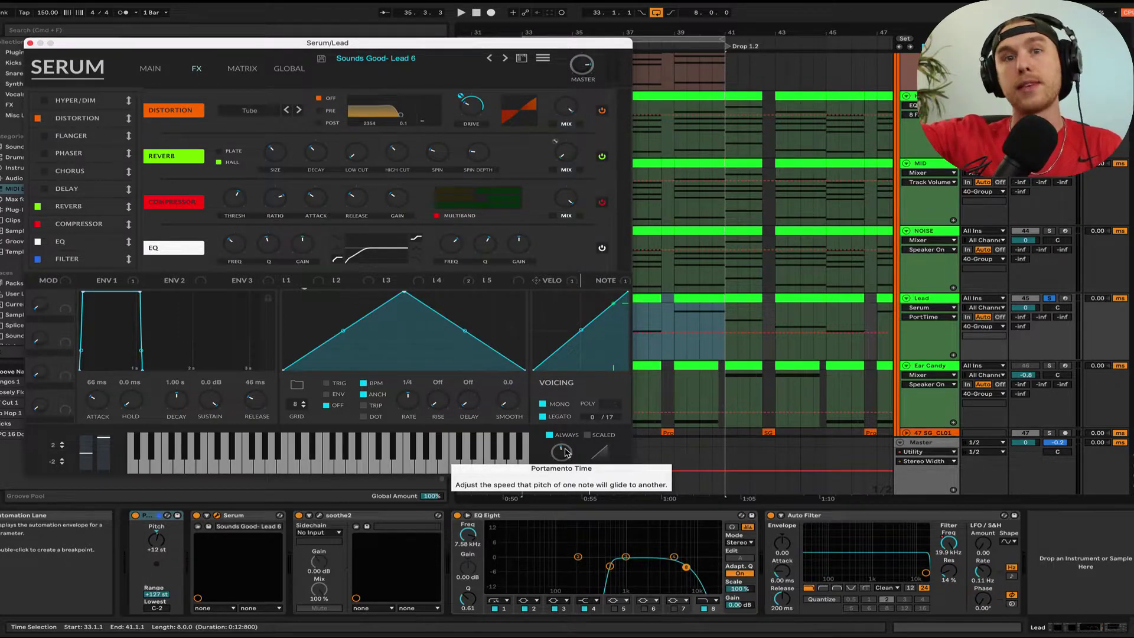
left_click(30, 44)
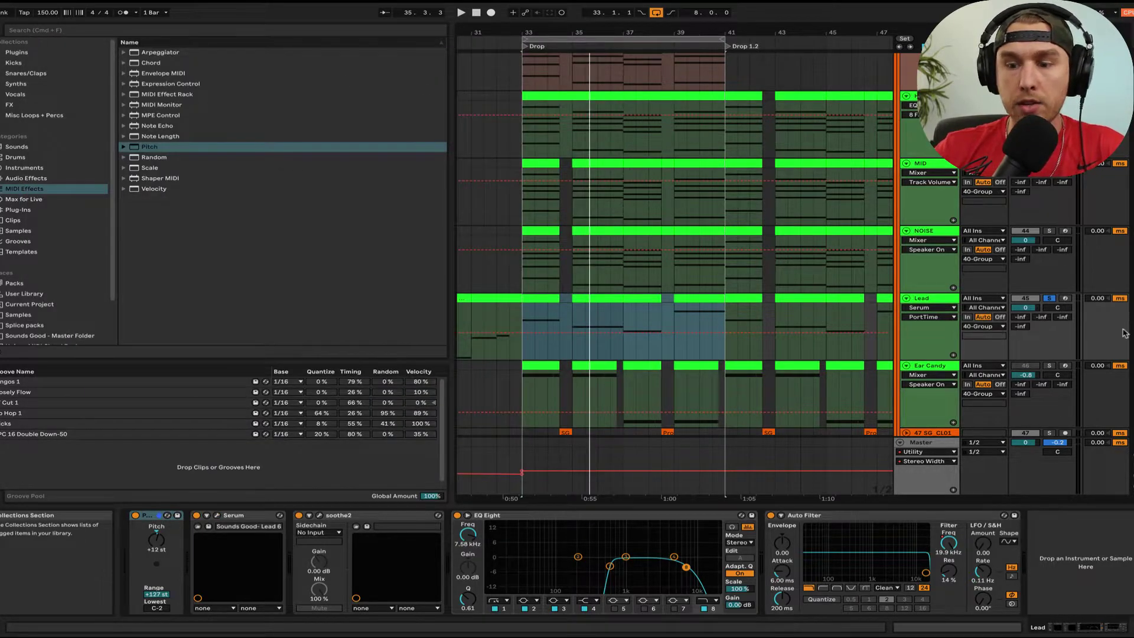
left_click(1049, 299)
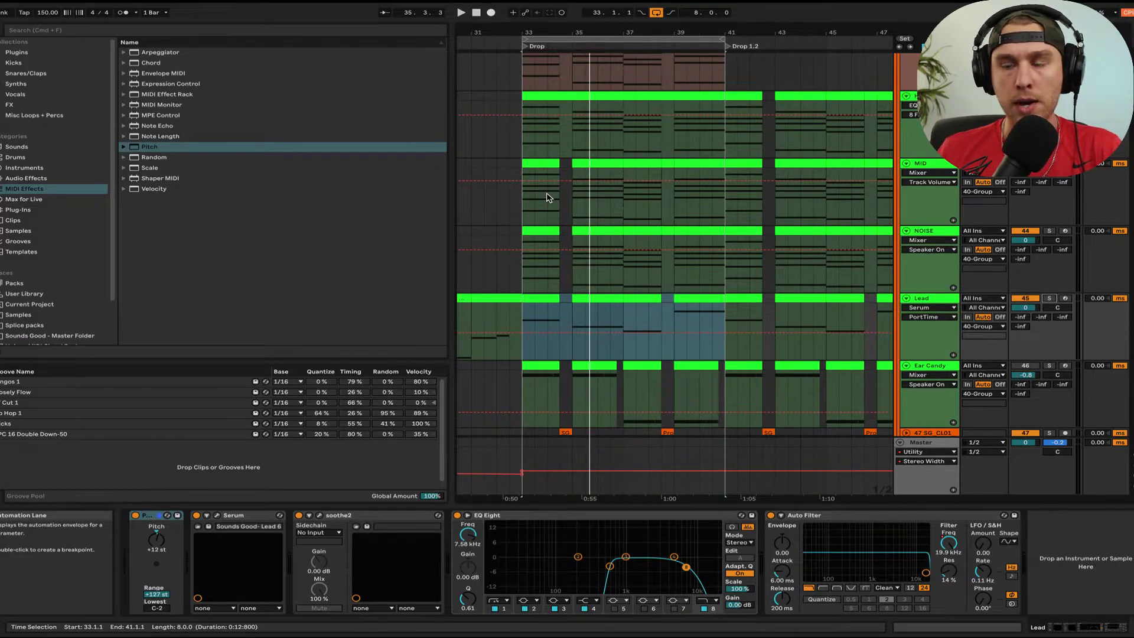
Step: Play the looped drop and raise the Lead track's volume to 1.4 dB by ear
key("space")
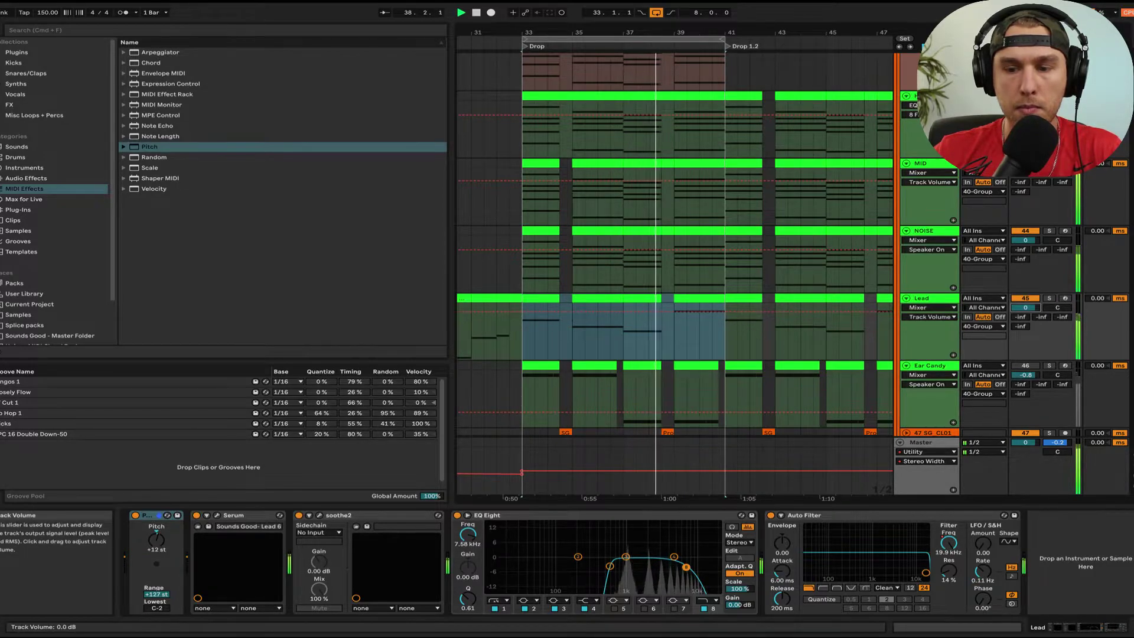
left_click(1028, 308)
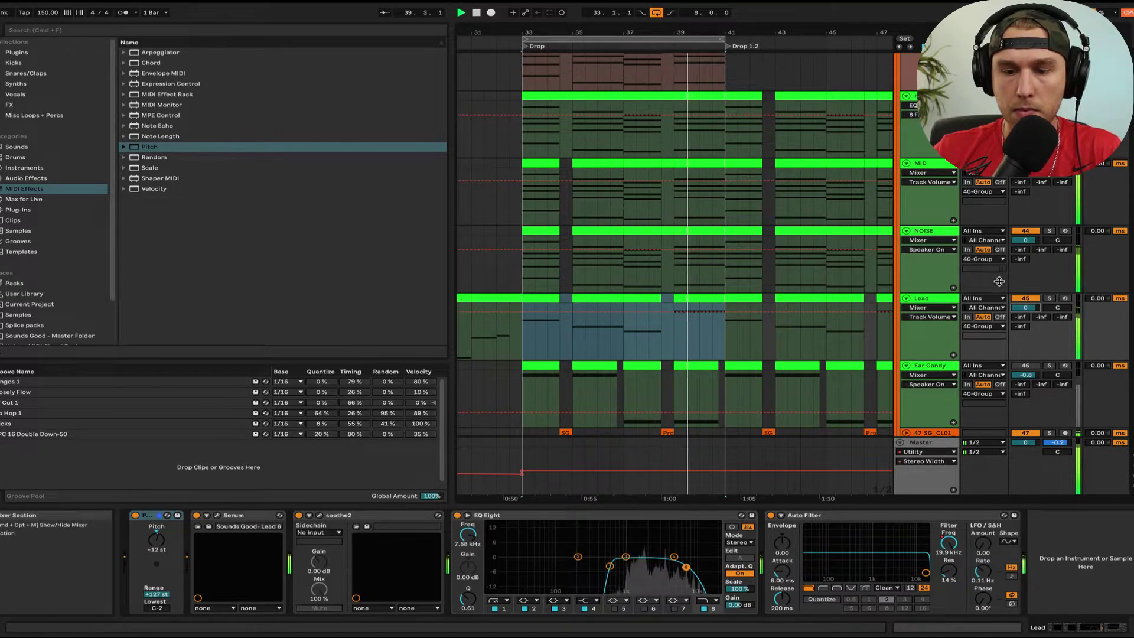
left_click(1026, 105)
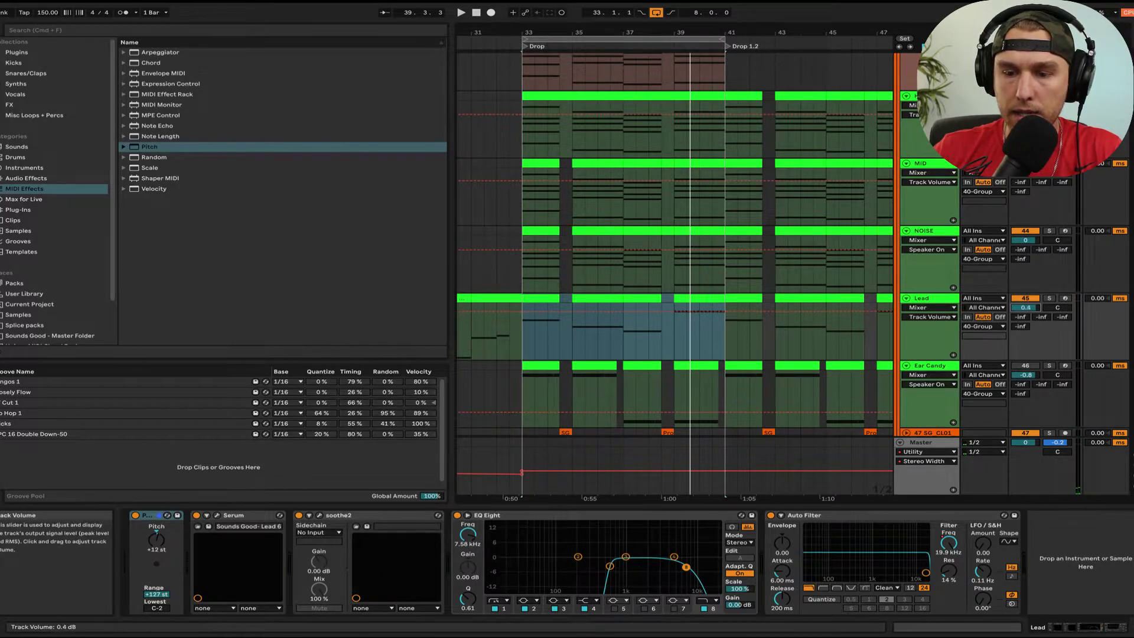
key("space")
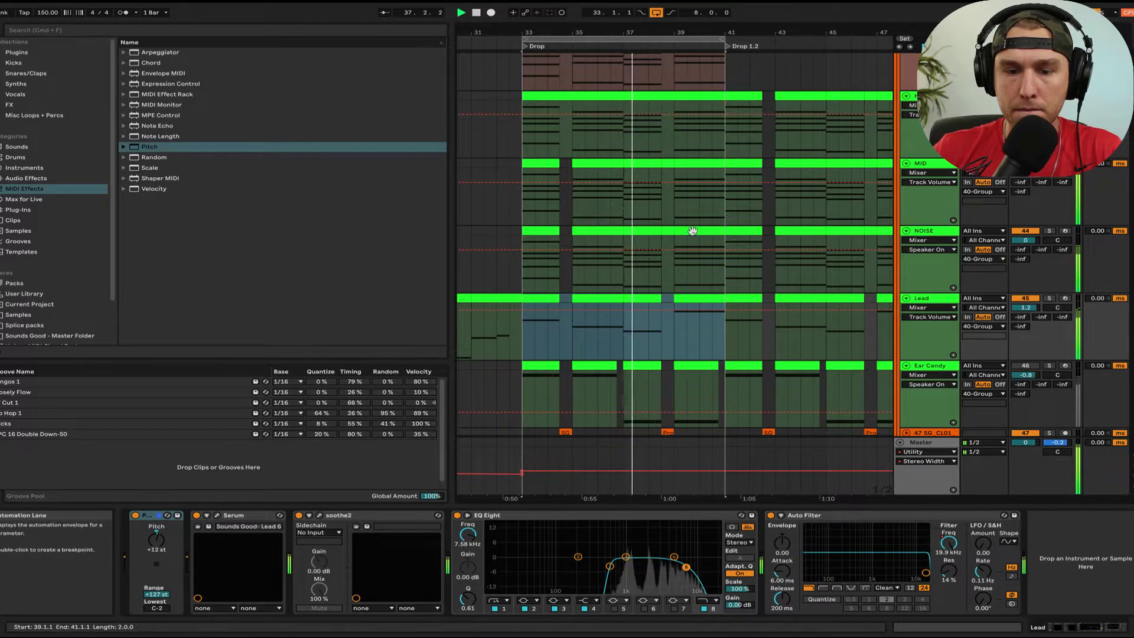
left_click_drag(1026, 308, 1027, 303)
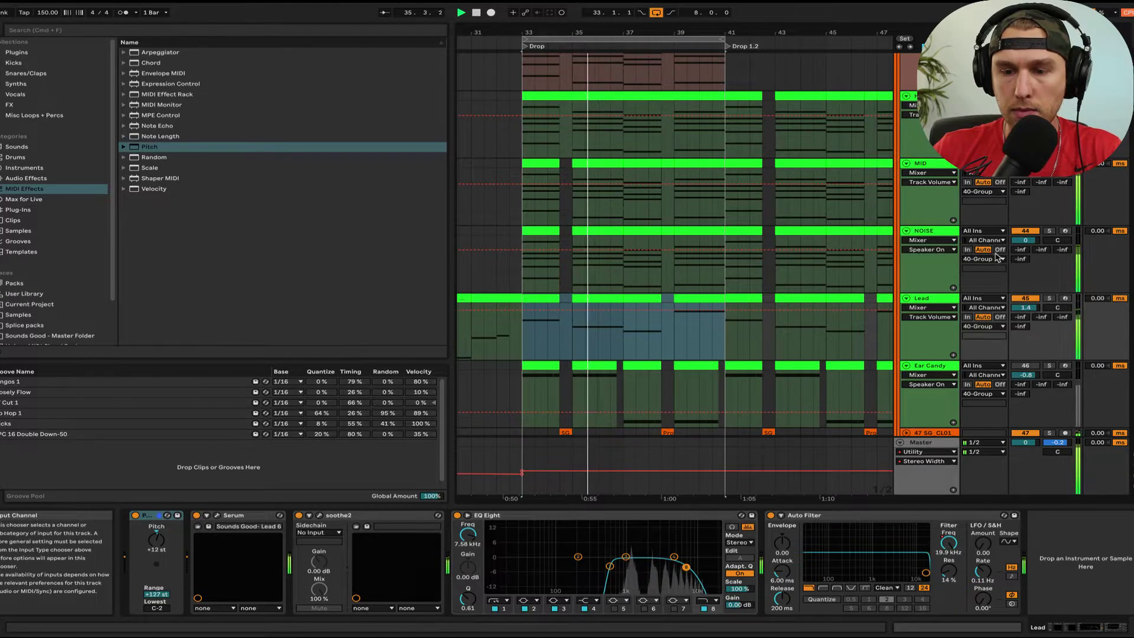
Step: Activate and solo the Ear Candy track, bypass its Frequency Shifter, and play its clips from bars 33 and 37 dry
left_click(939, 366)
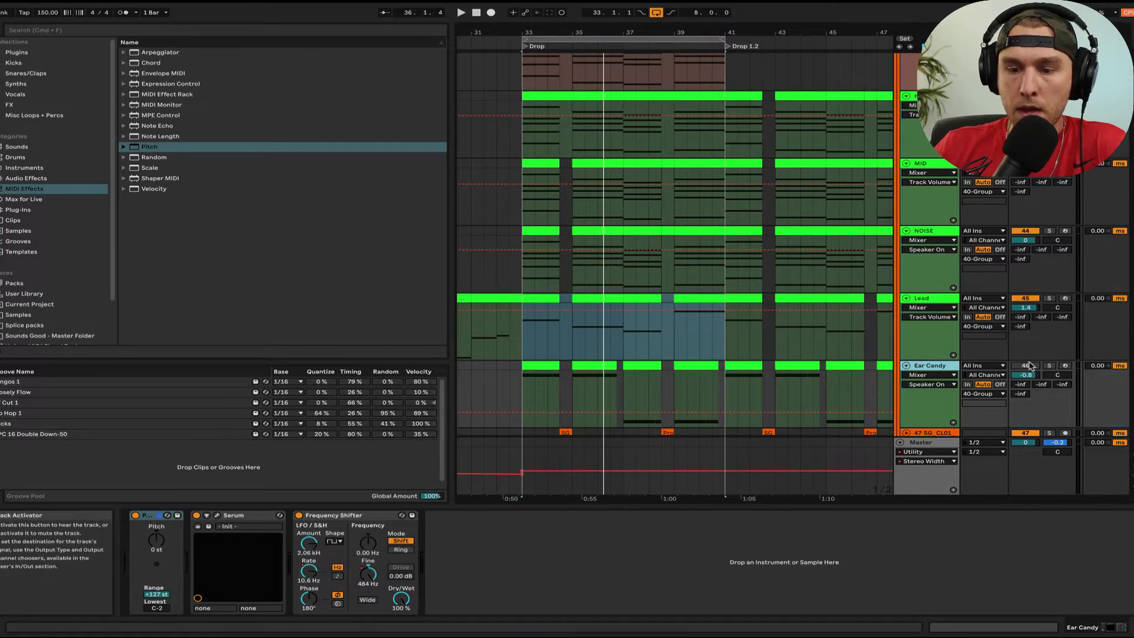
left_click(1052, 365)
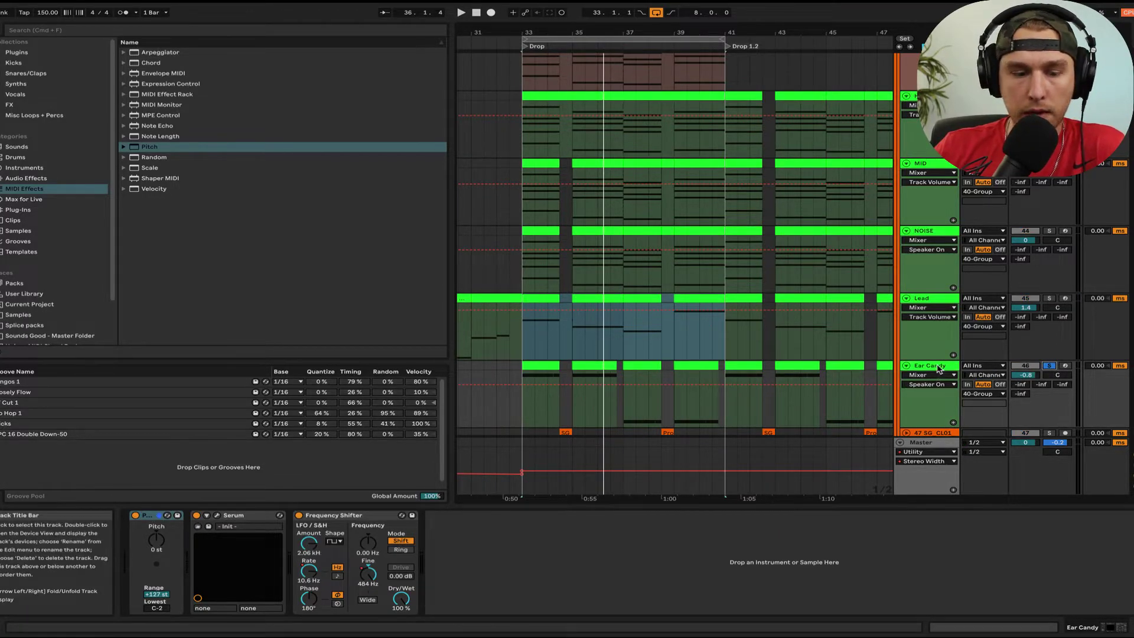
left_click(298, 515)
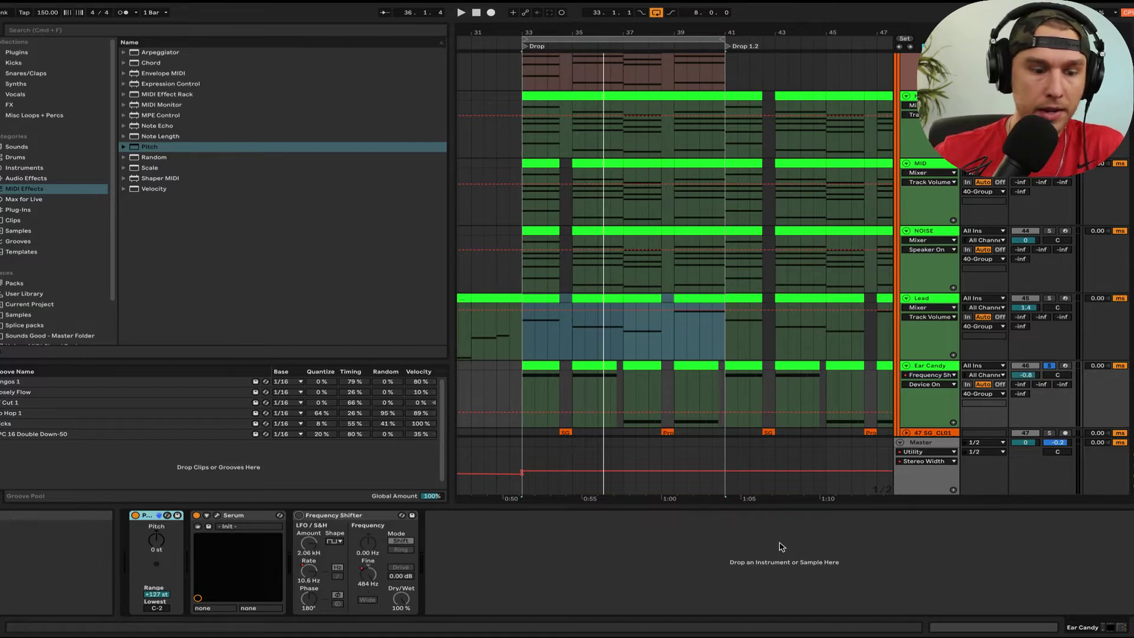
key("space")
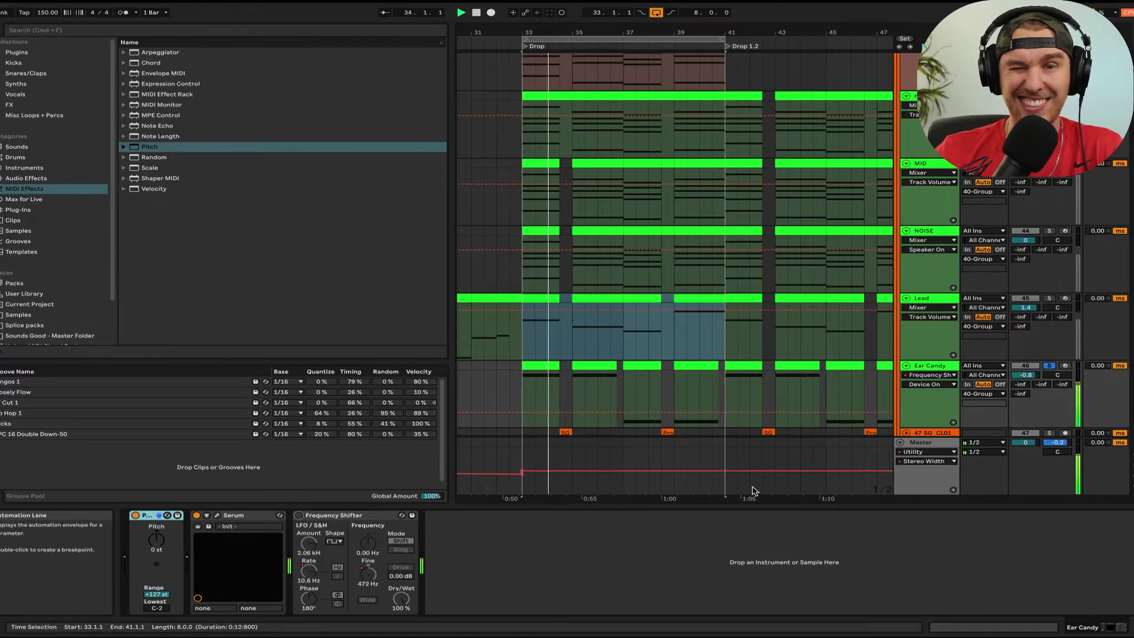
left_click(635, 365)
key("space")
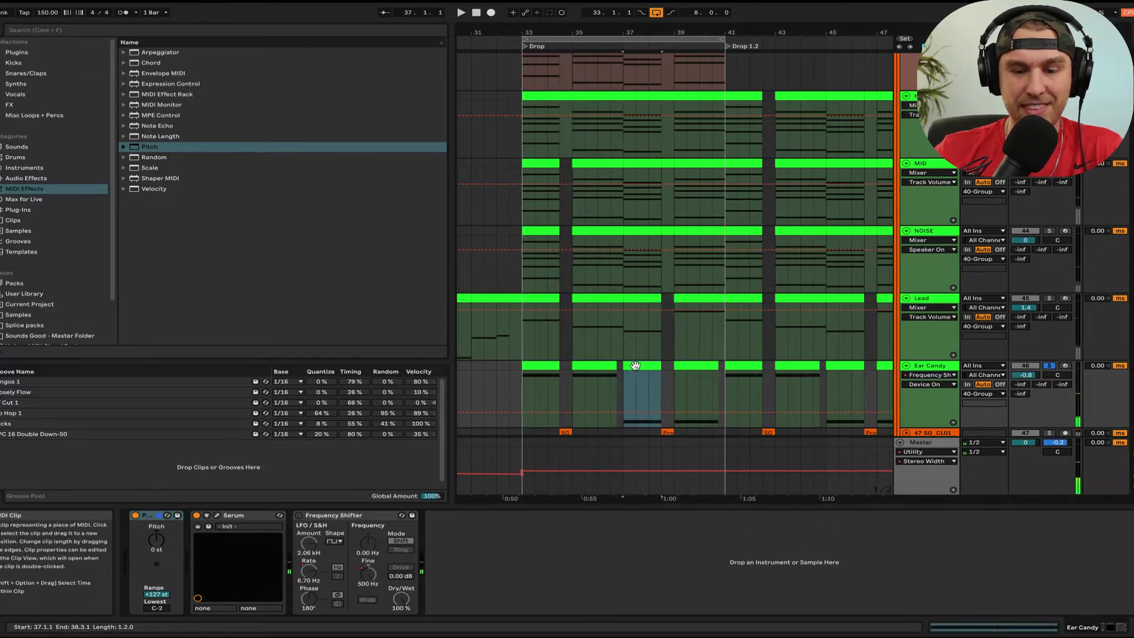
key("space")
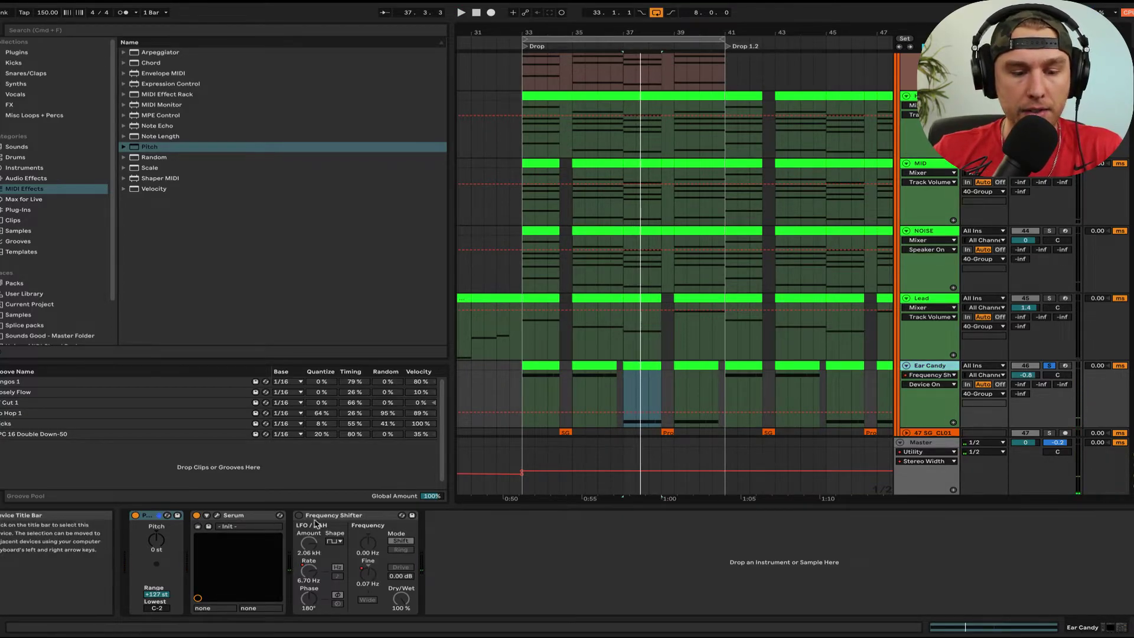
Step: Re-enable Ear Candy's Frequency Shifter and play the clips from bars 33 and 37 with the effect
left_click(299, 515)
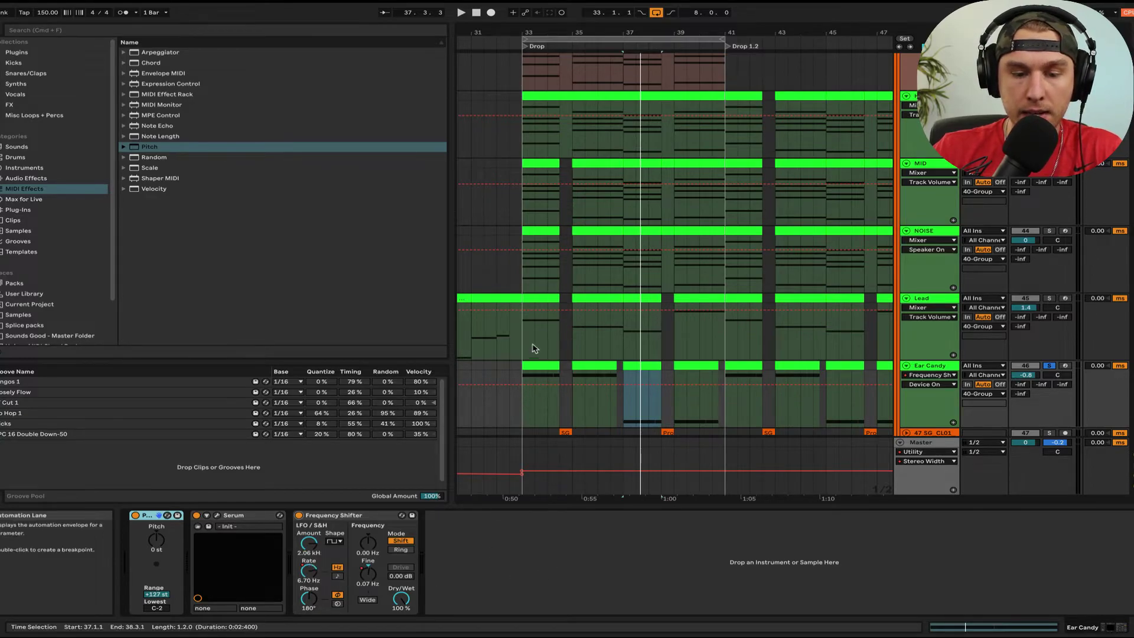
left_click_drag(523, 399, 559, 399)
key("space")
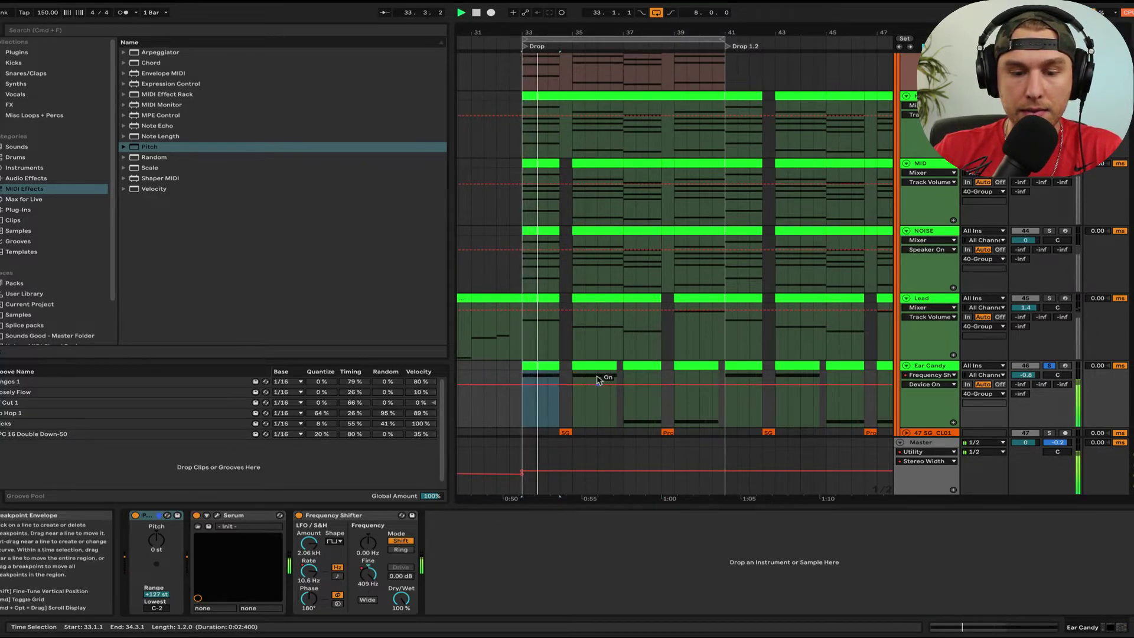
left_click(639, 364)
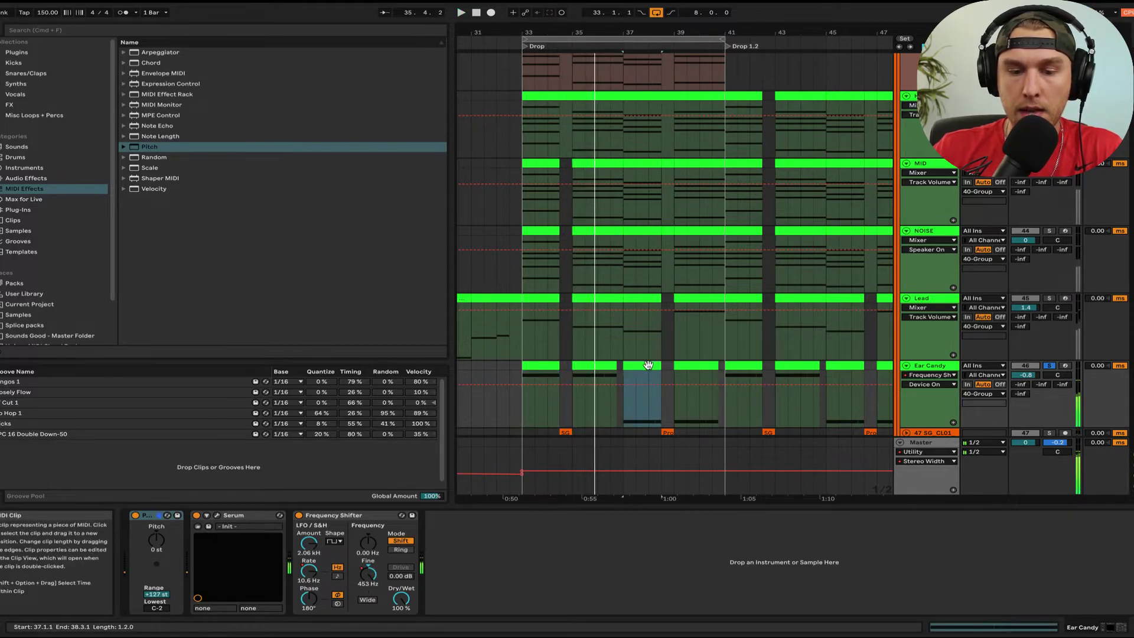
key("space")
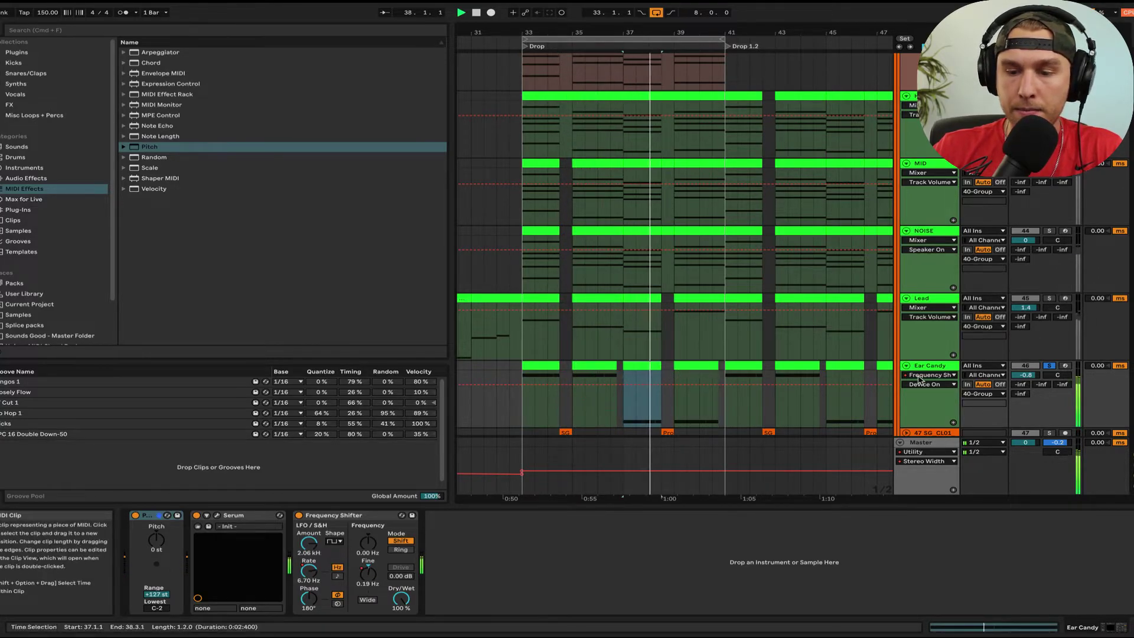
Step: Unsolo the Ear Candy track and play all the drop layers together from bar 33
left_click(1050, 366)
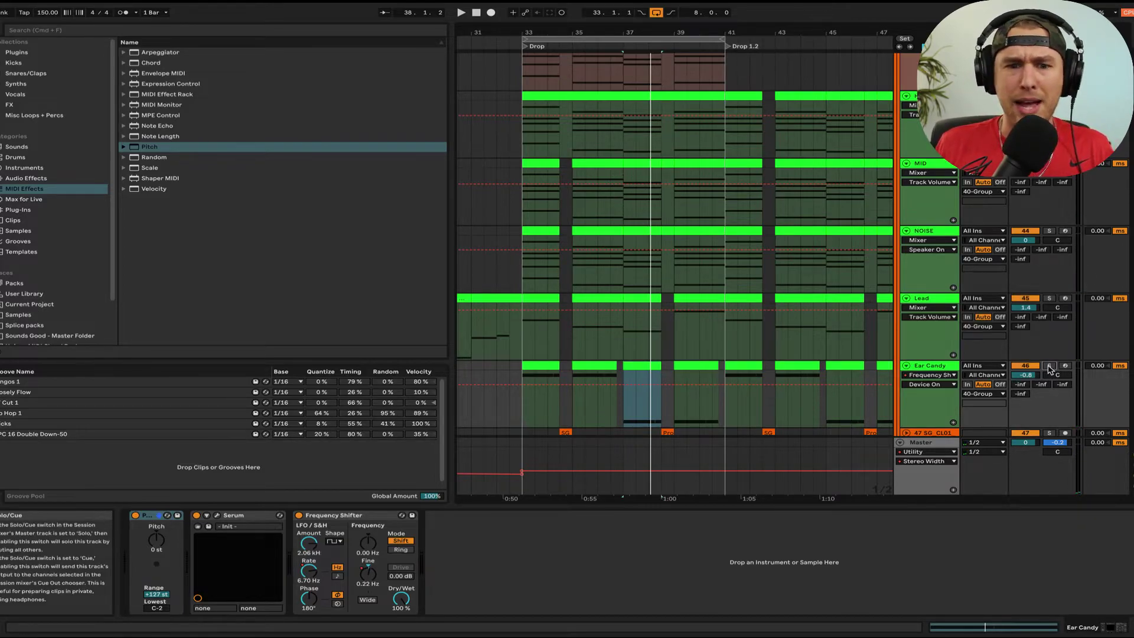
left_click(524, 275)
key("space")
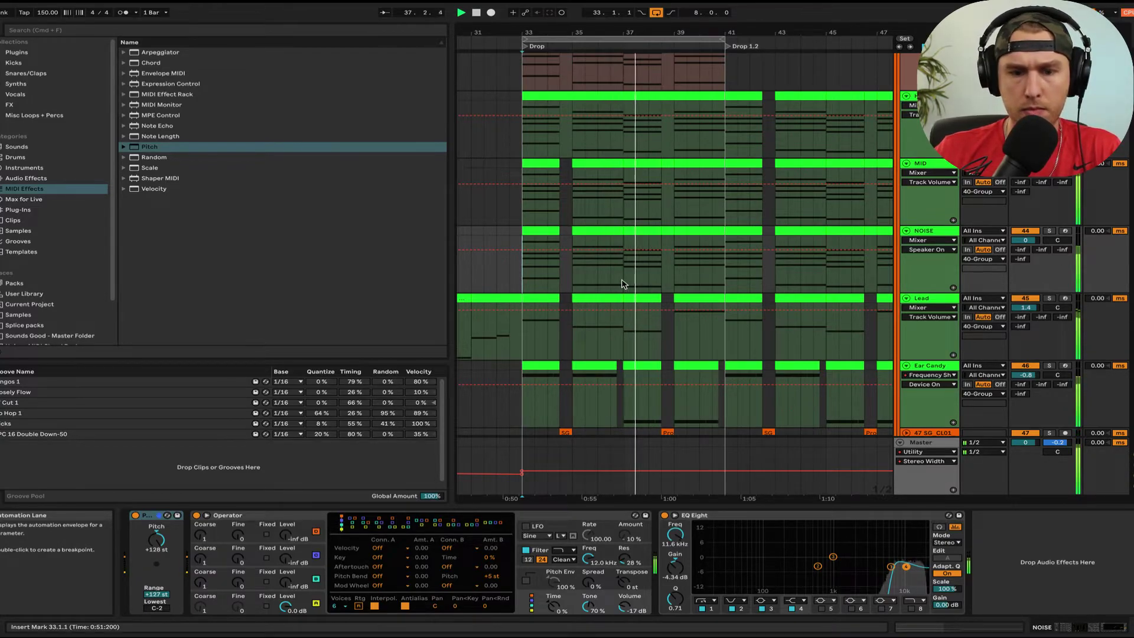
scroll(633, 294, "down", 6)
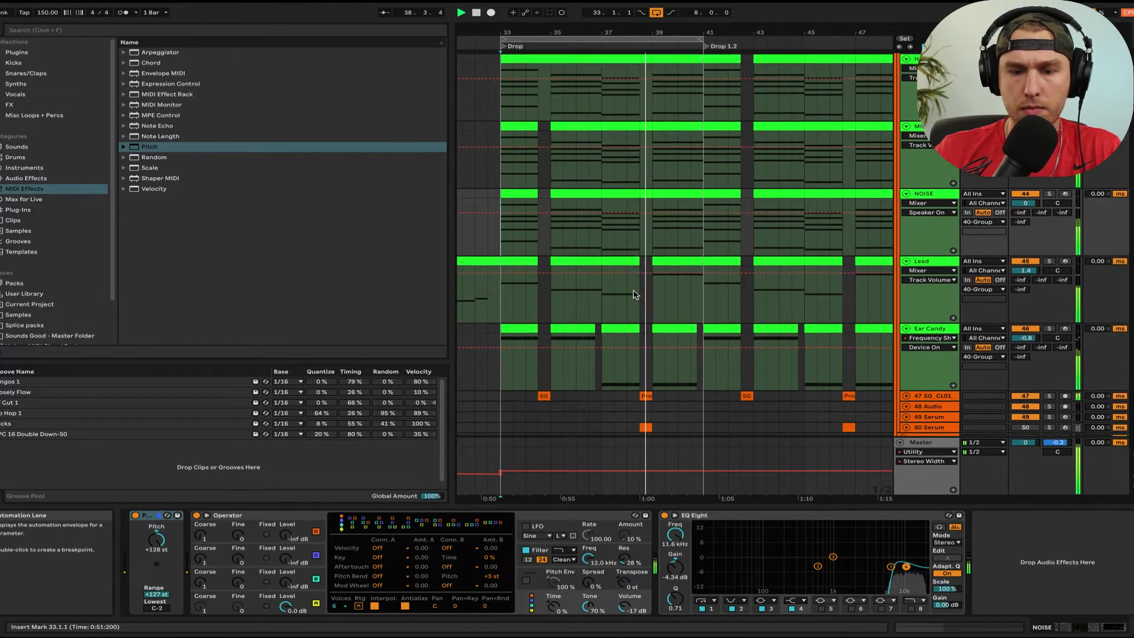
scroll(634, 294, "up", 10)
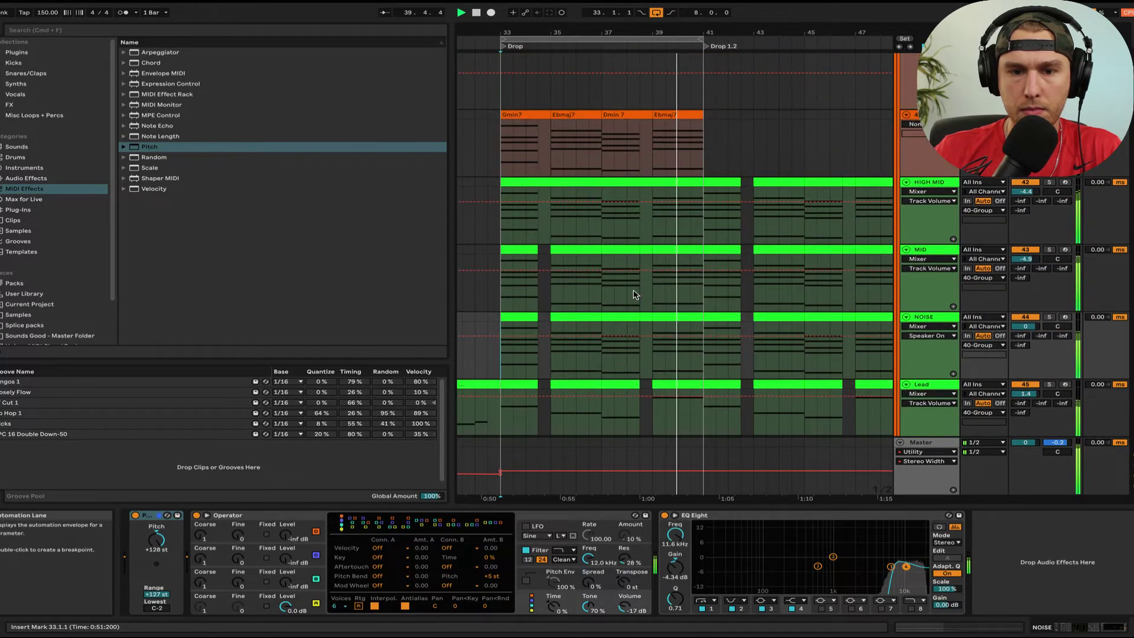
scroll(633, 291, "up", 5)
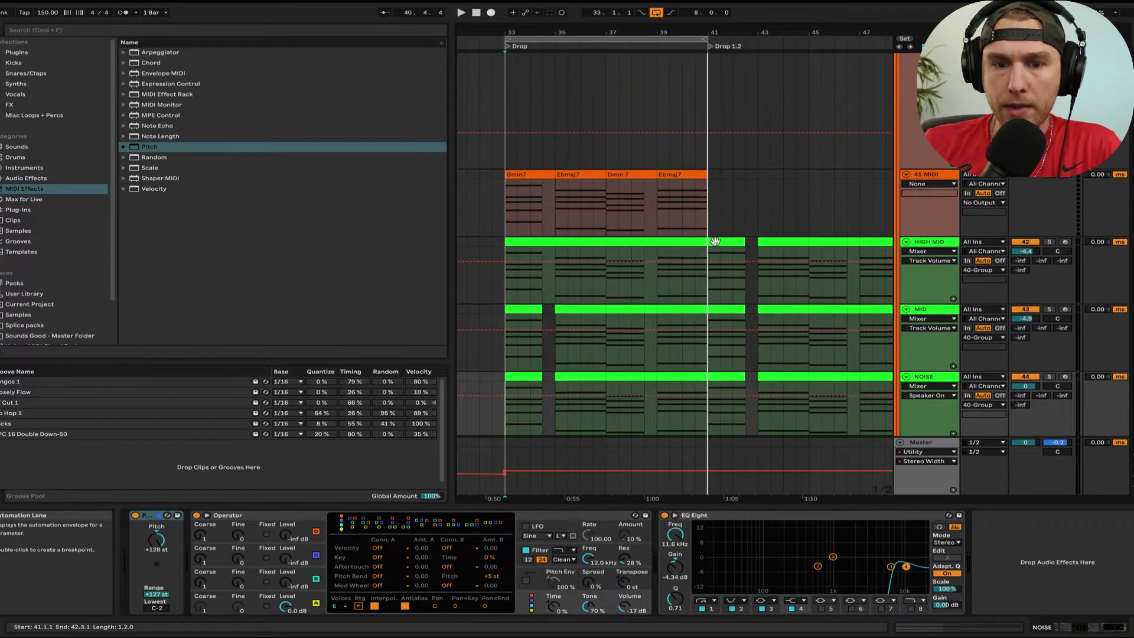
Step: Switch on Utility on 40-Group and display its Gain automation in the arrangement
left_click(922, 132)
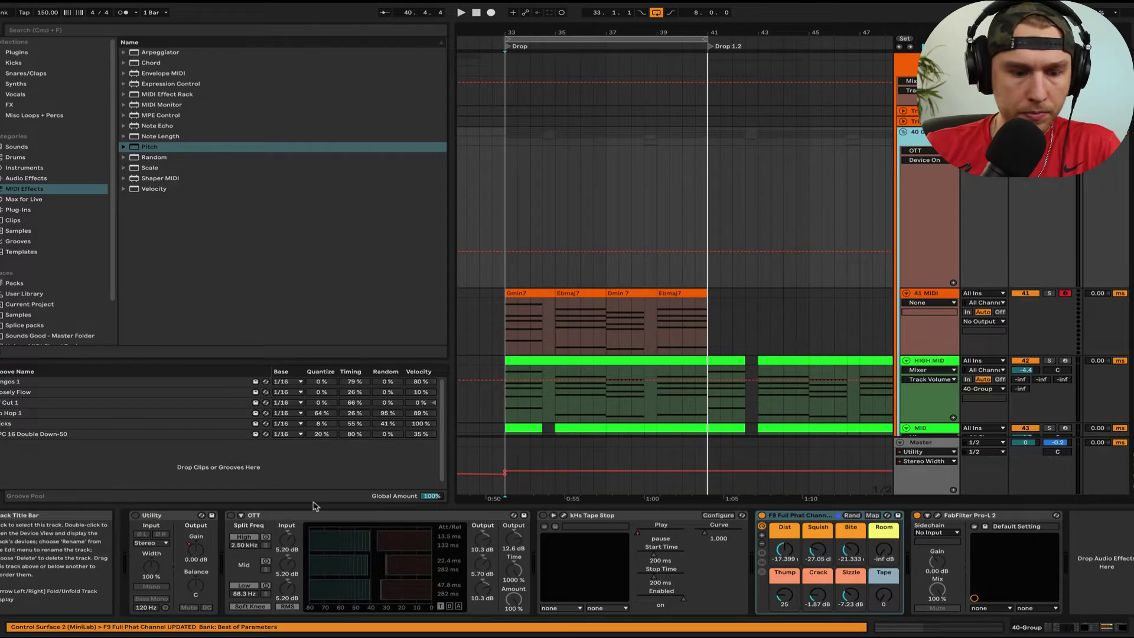
left_click(135, 515)
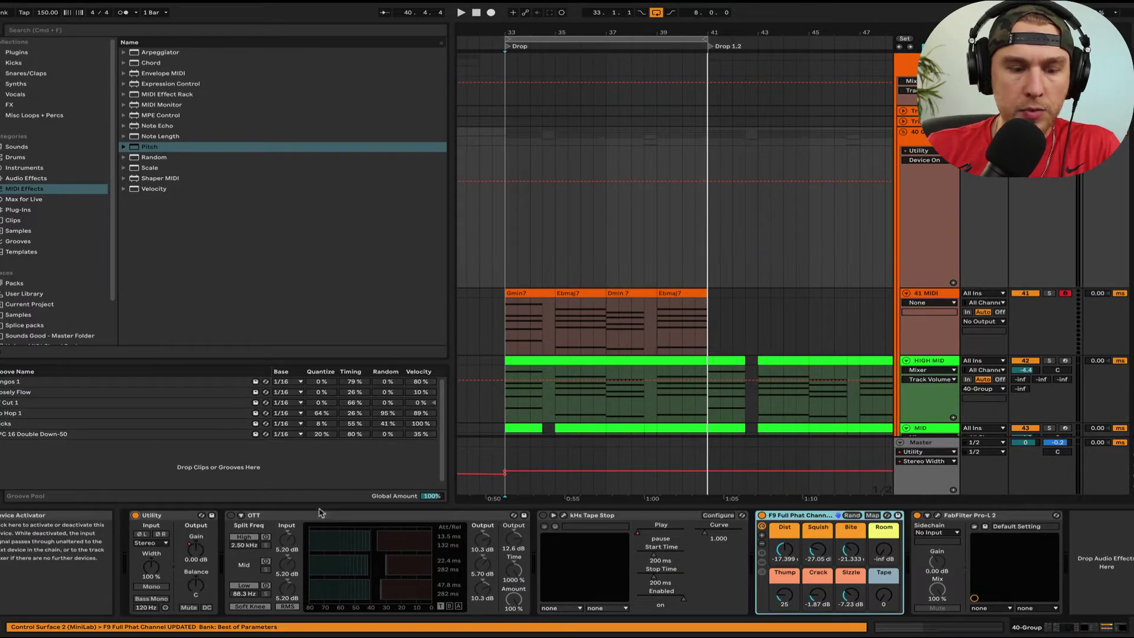
left_click(934, 160)
left_click(936, 161)
left_click(934, 151)
left_click(934, 167)
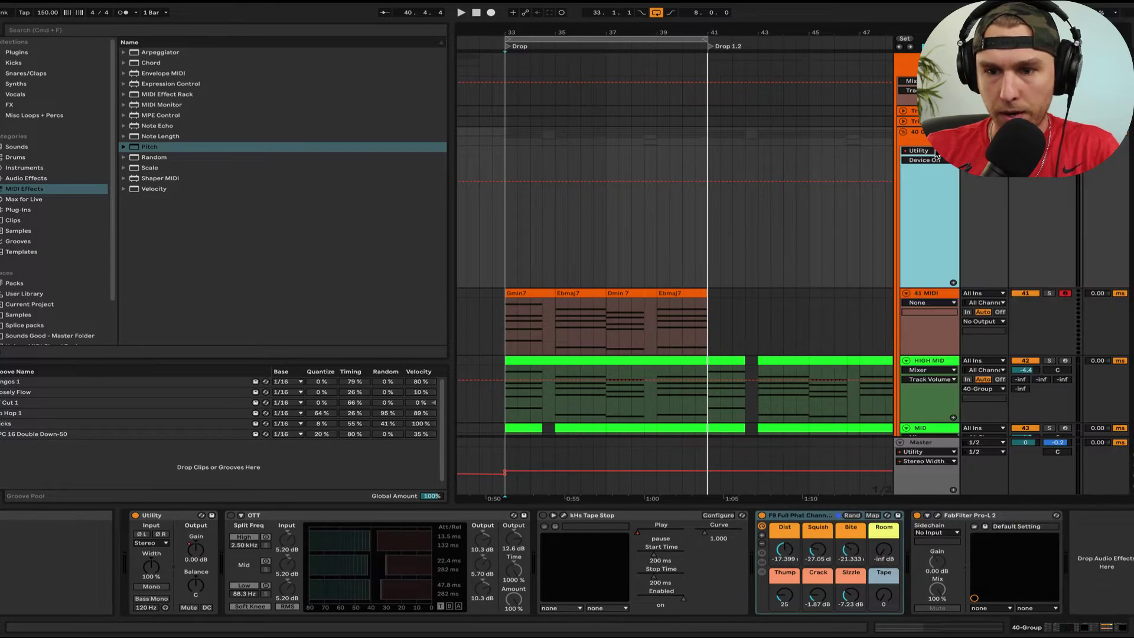
left_click(936, 160)
left_click(936, 245)
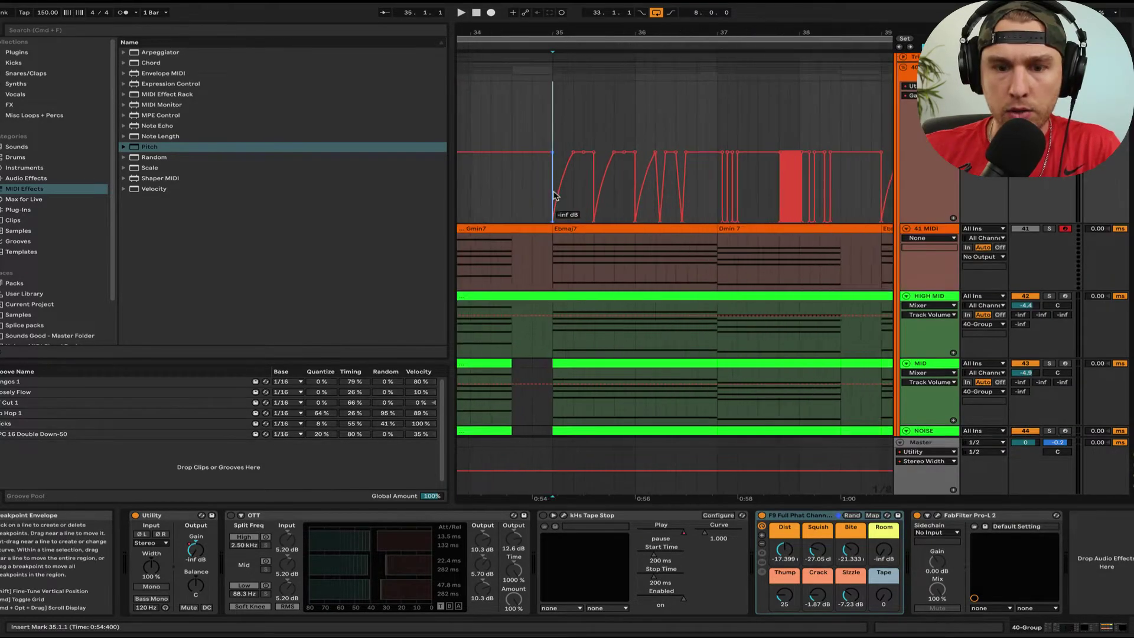
Step: Examine the group's Gain automation up close while playing the passages from bars 35 and 37
scroll(556, 177, "down", 1)
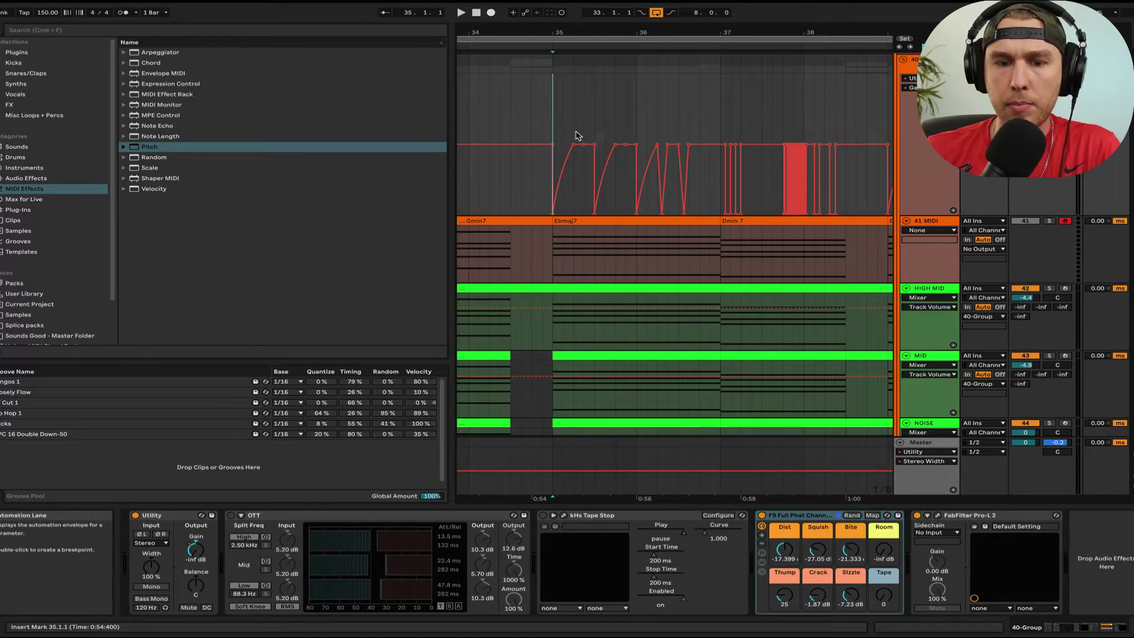
key("space")
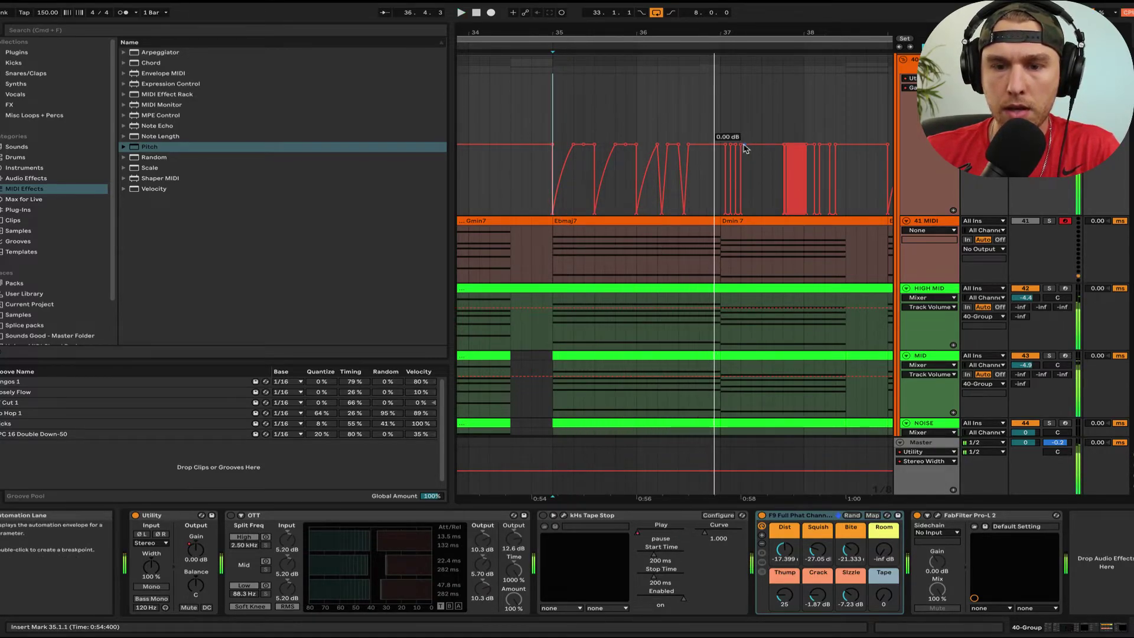
left_click(719, 134)
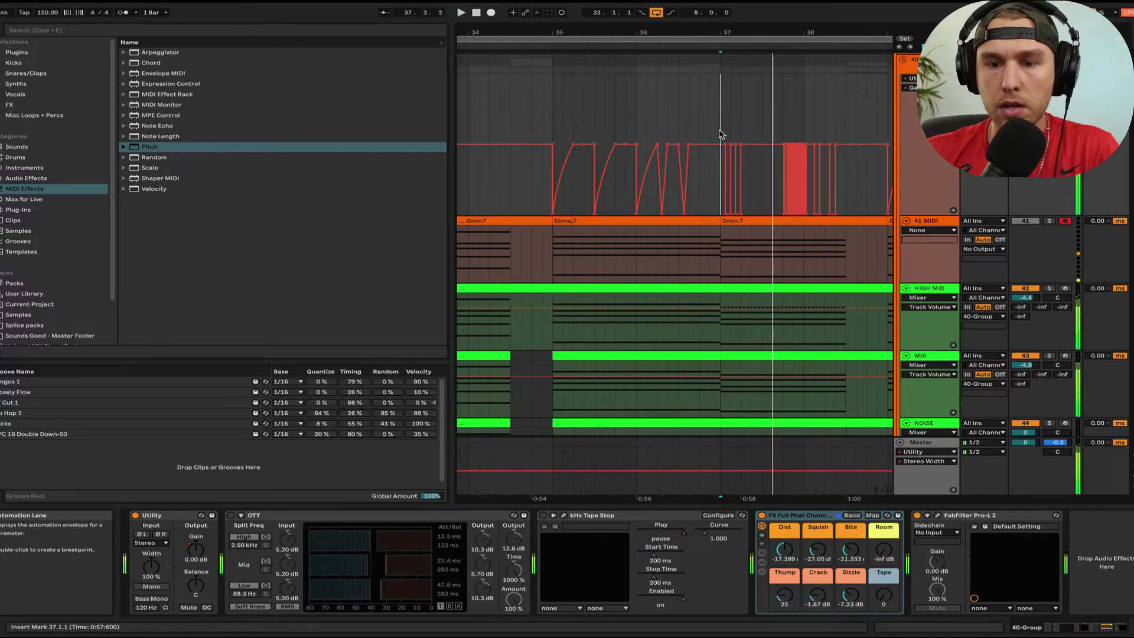
key("space")
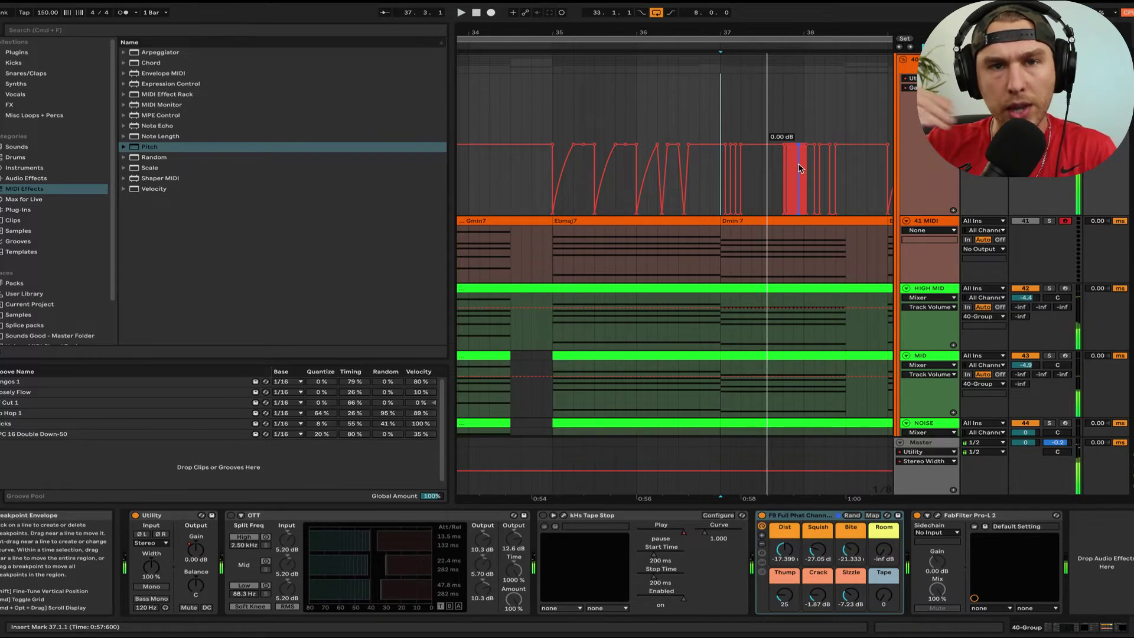
key("space")
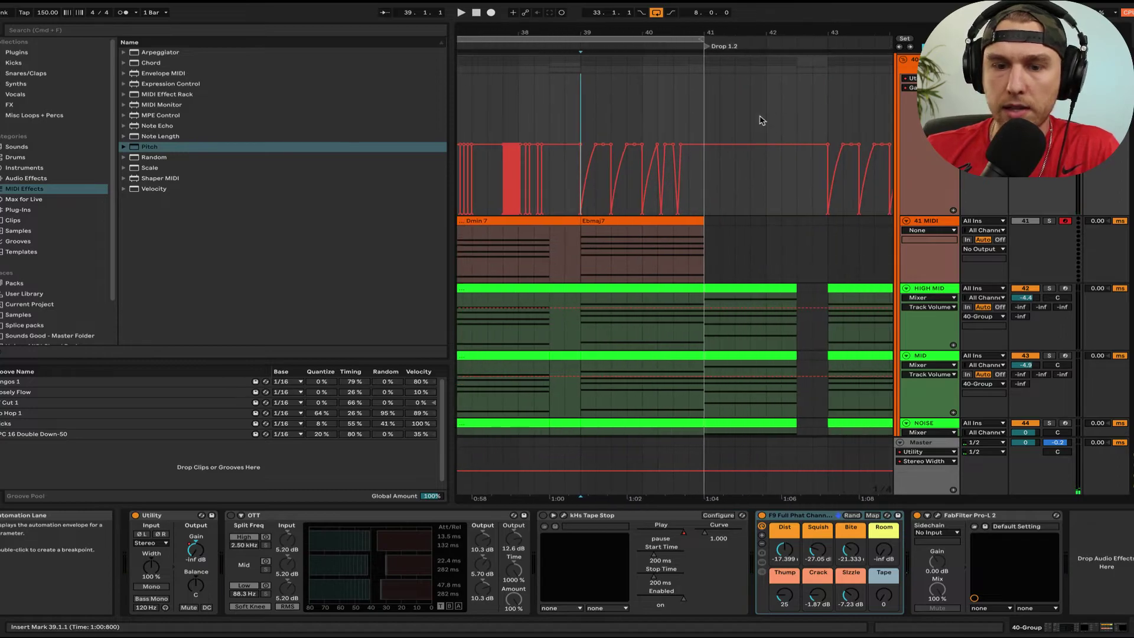
Step: Play the whole drop from bar 33 to hear the group's Gain automation across all layers
scroll(750, 120, "down", 3)
scroll(625, 118, "left", 5)
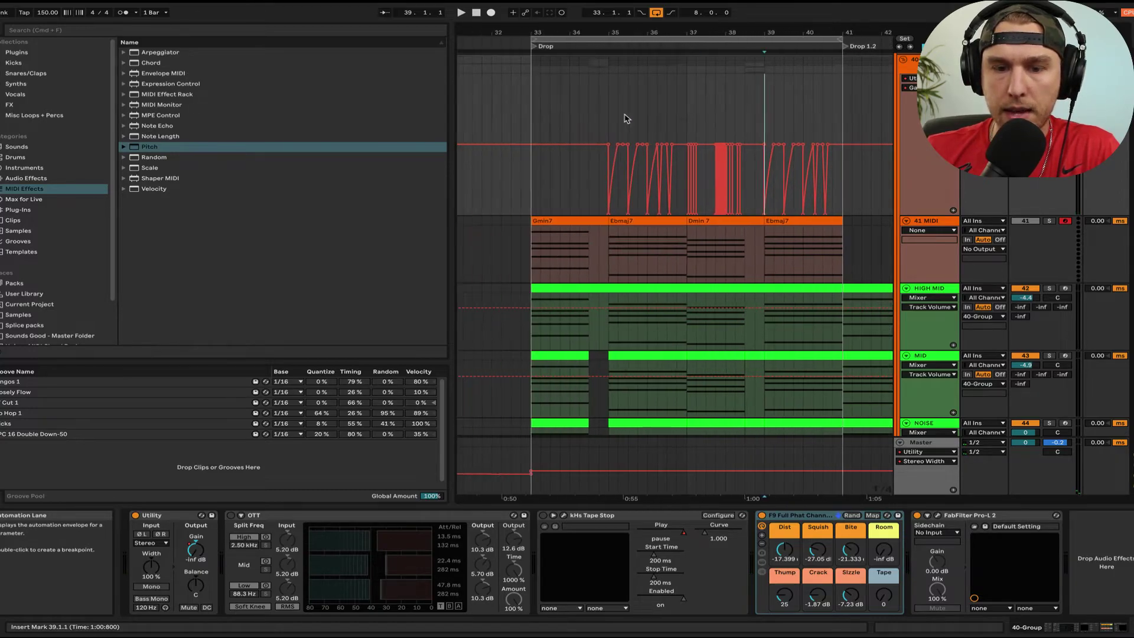
left_click(662, 100)
key("space")
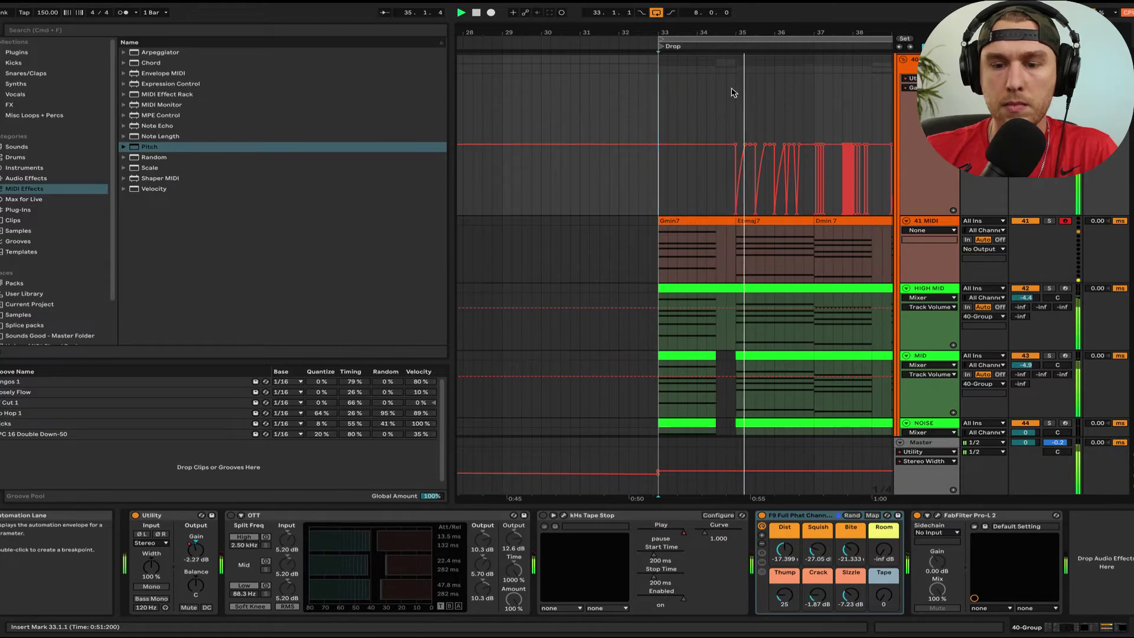
scroll(733, 93, "right", 3)
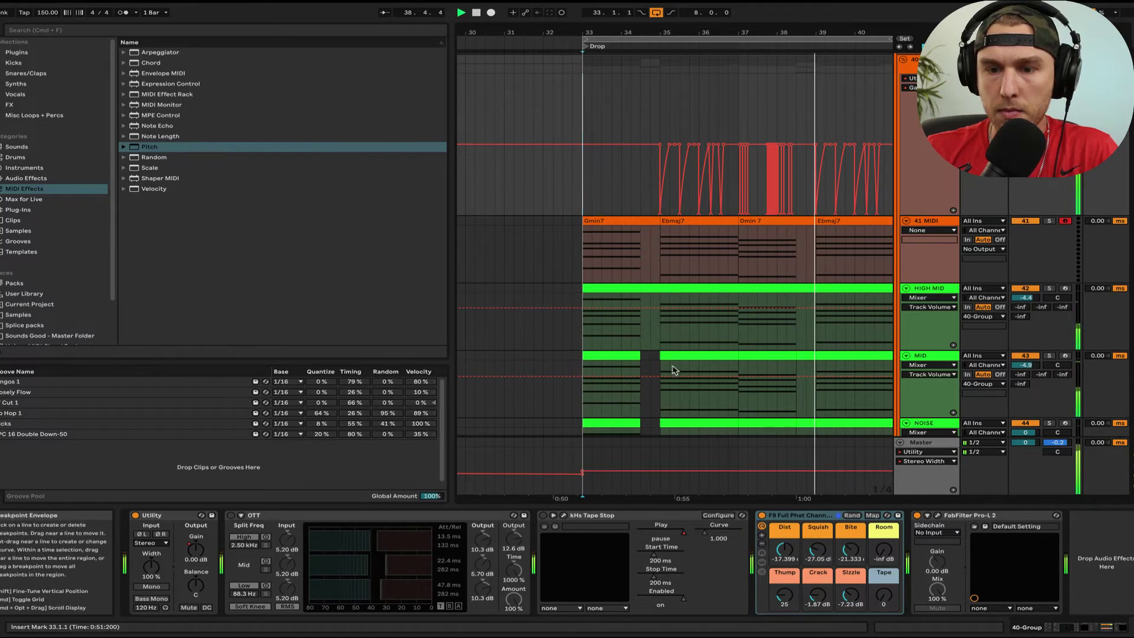
scroll(656, 343, "right", 3)
scroll(626, 331, "down", 5)
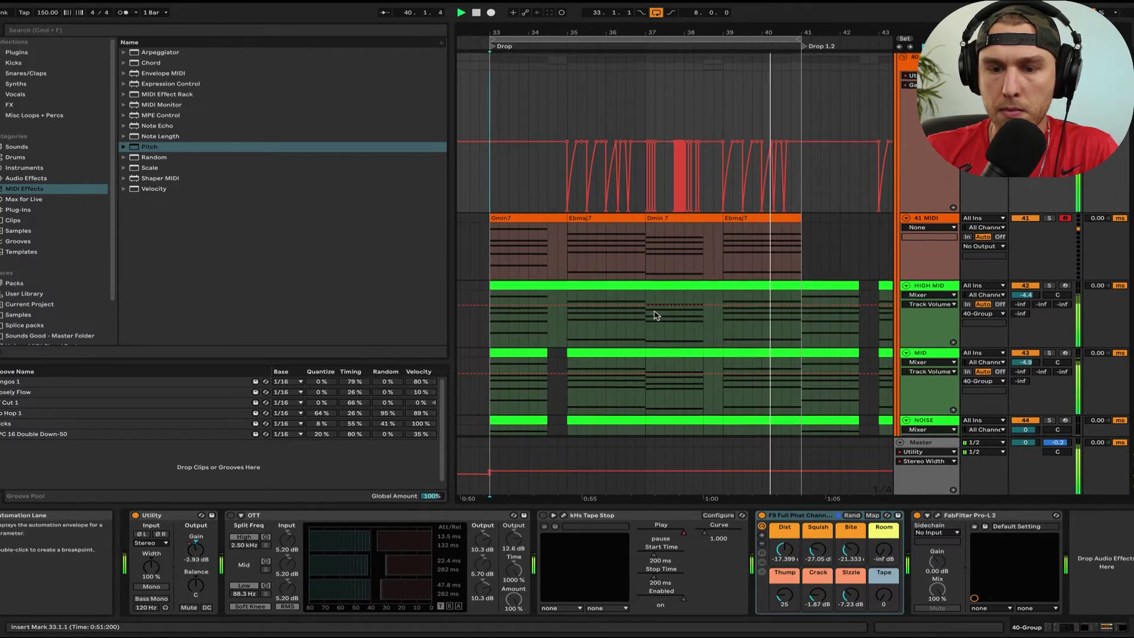
key("space")
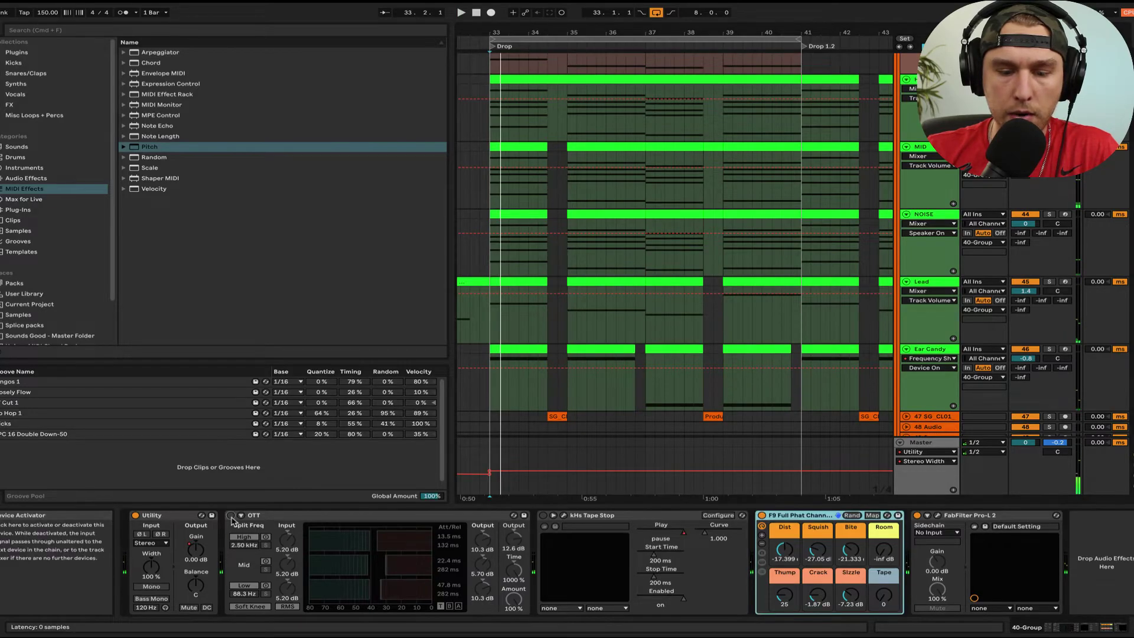
Step: Switch on OTT on 40-Group and play the drop from bar 33 to hear it
scroll(526, 219, "up", 2)
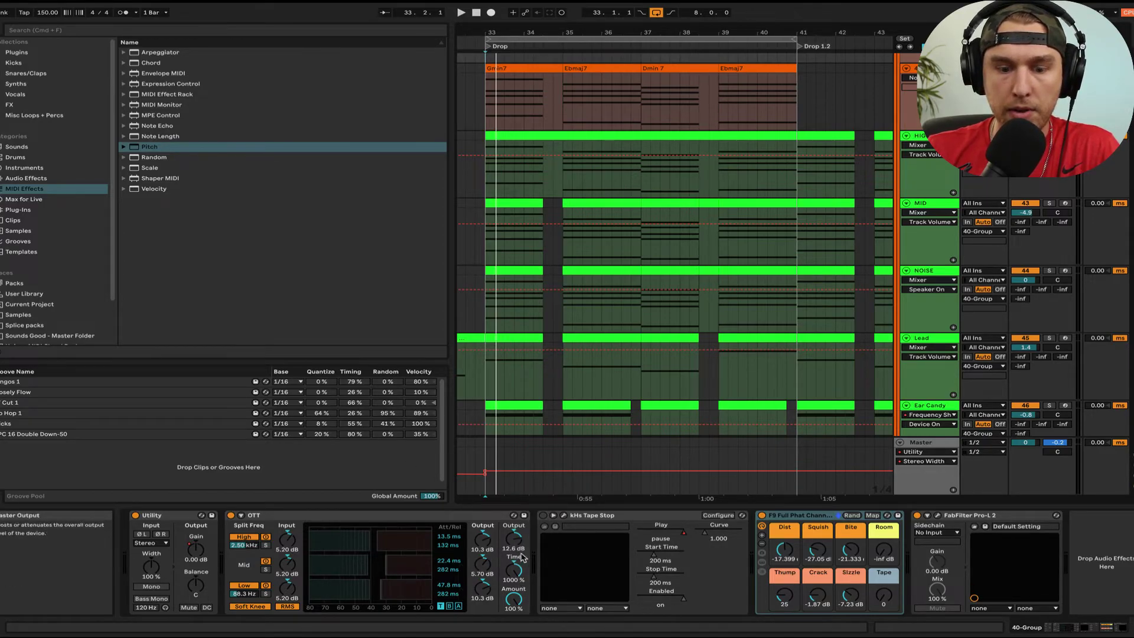
key("space")
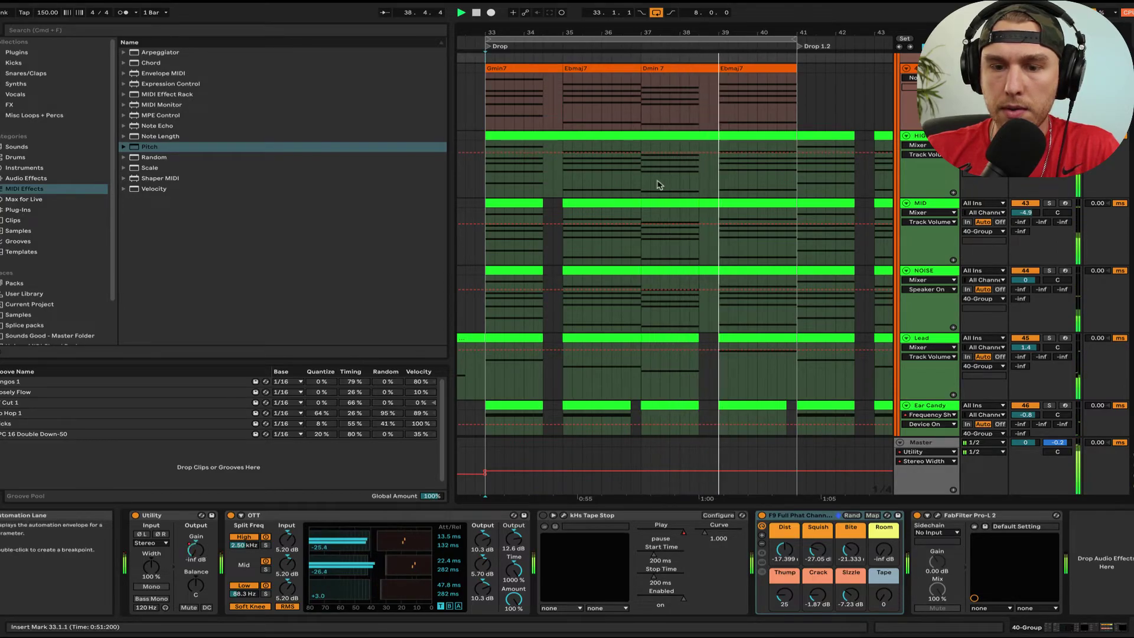
Step: Switch on kHs Tape Stop on 40-Group and check its settings in the plugin window, closing the window again
scroll(585, 215, "up", 4)
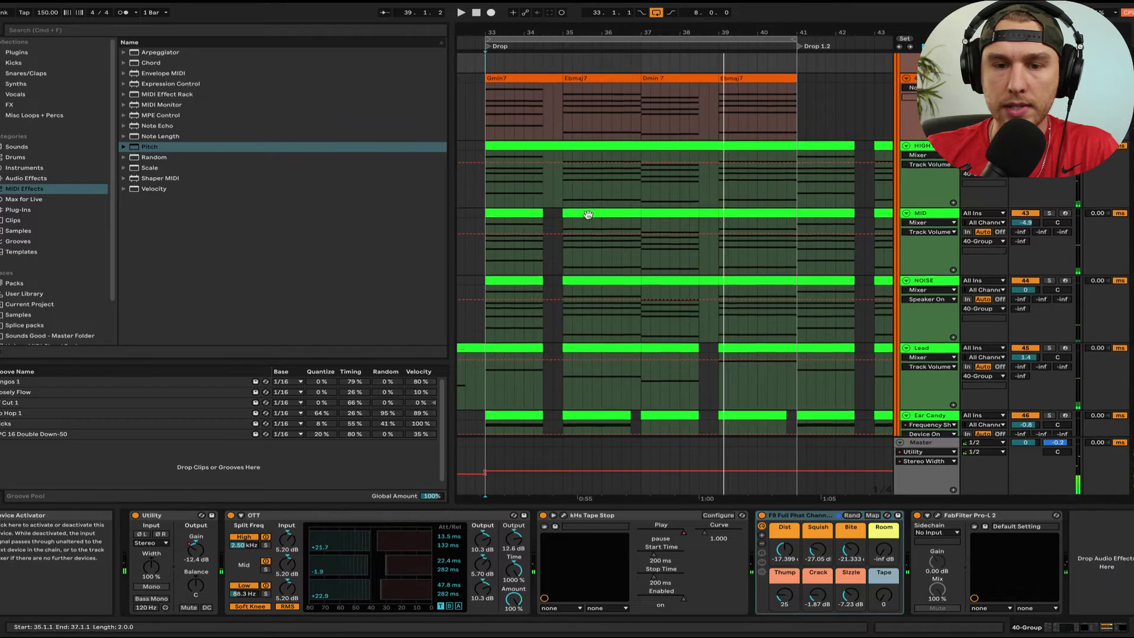
left_click(563, 515)
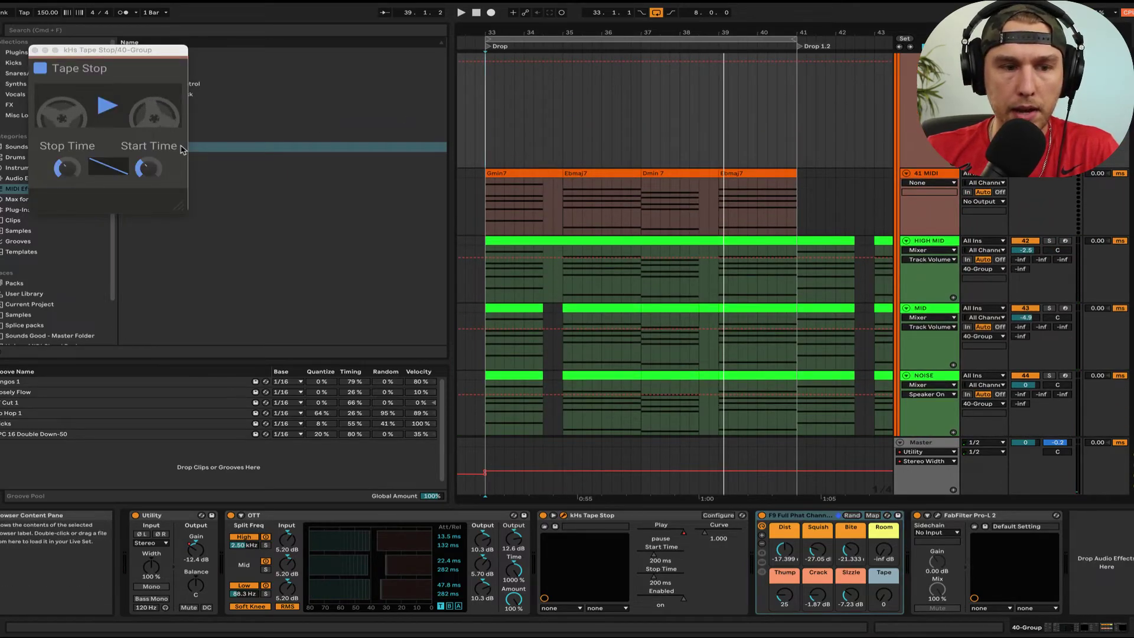
left_click(35, 51)
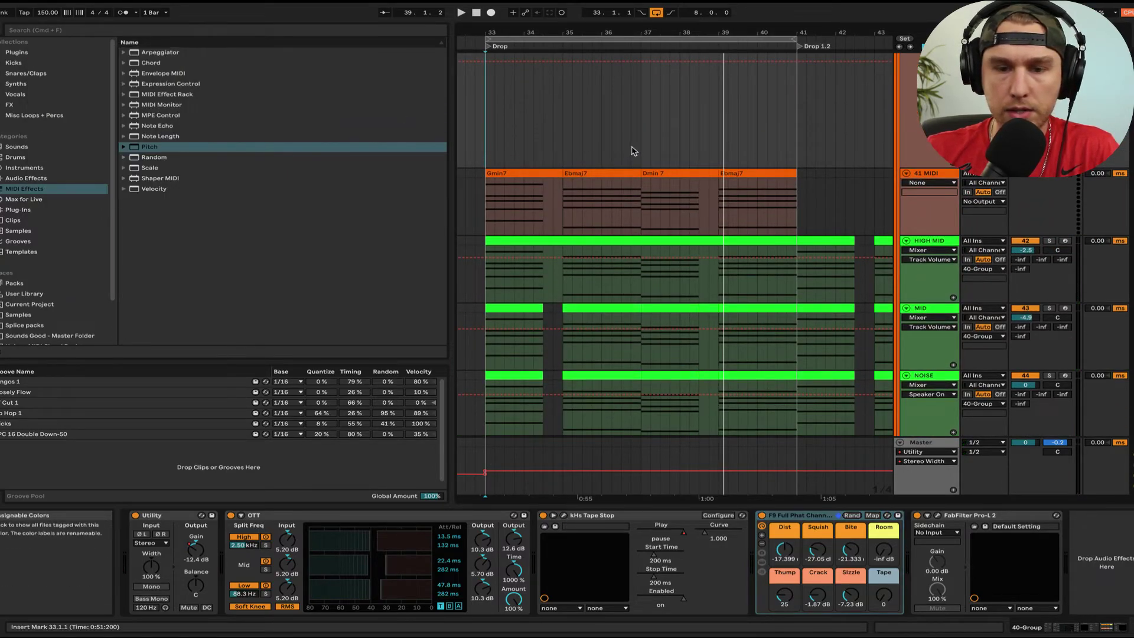
Step: Play the drop from bar 36 to hear Tape Stop on 40-Group and look over the layers
left_click(621, 207)
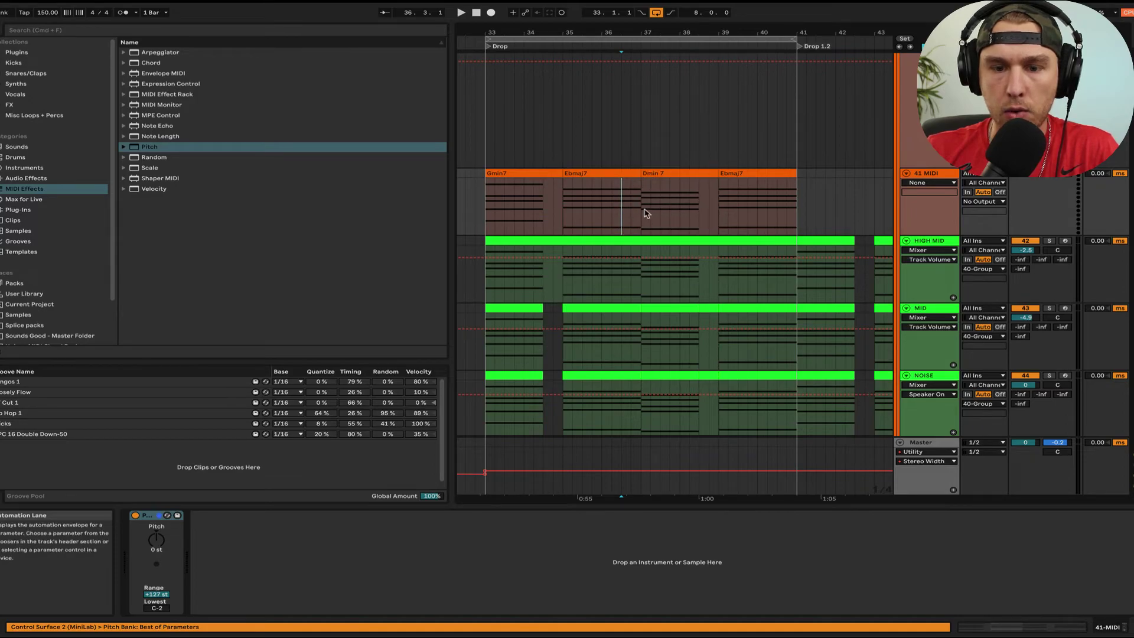
left_click(601, 65)
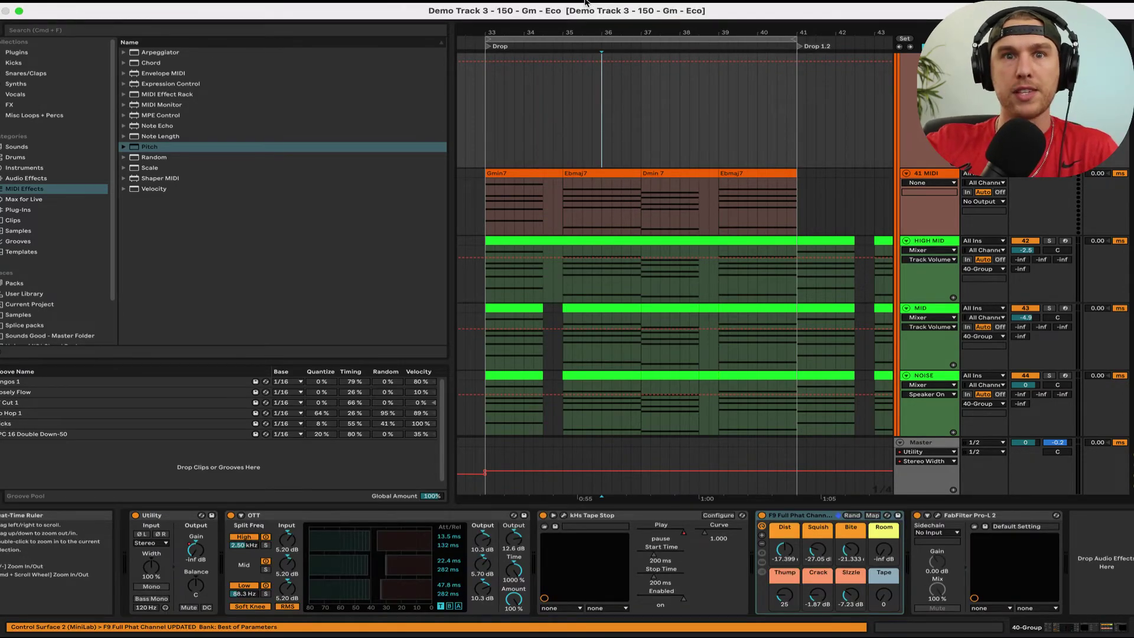
key("space")
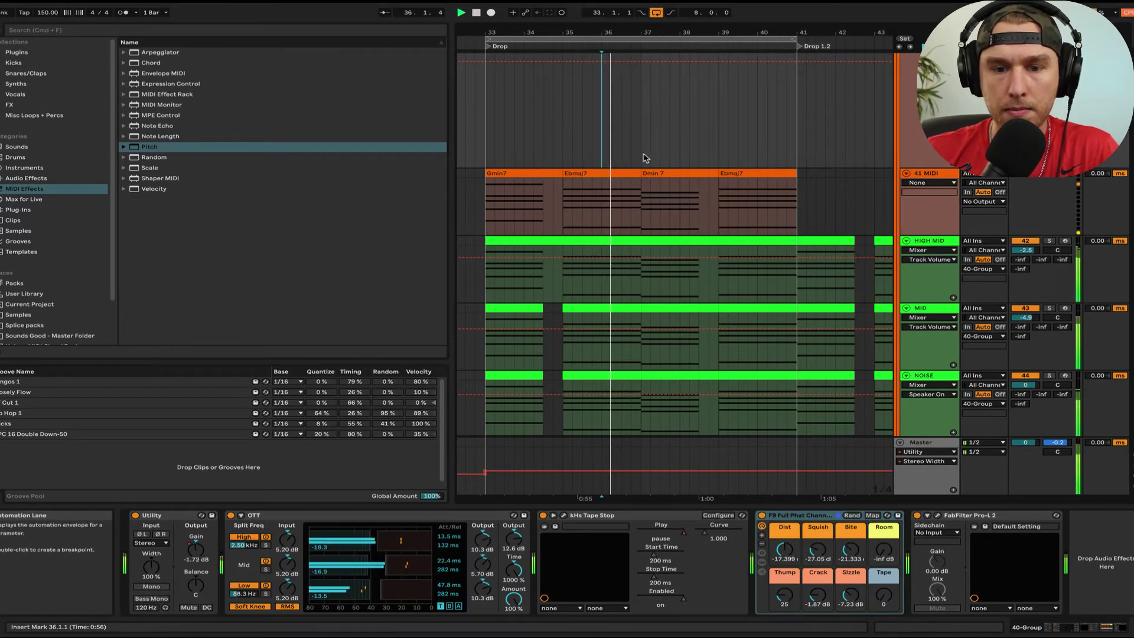
scroll(648, 196, "right", 3)
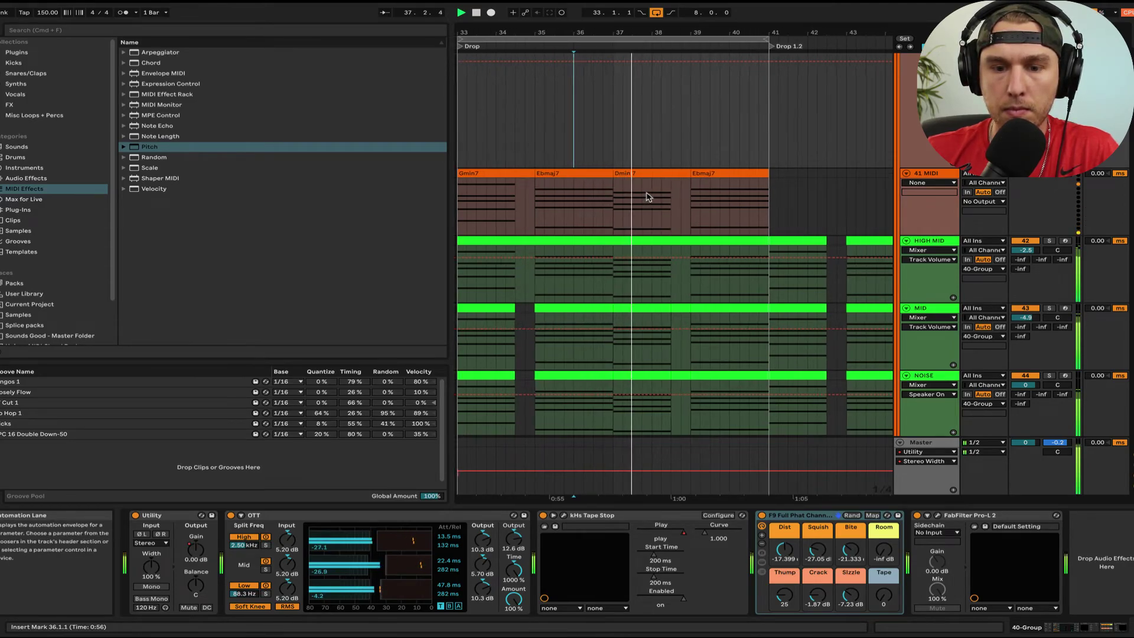
scroll(648, 197, "left", 1)
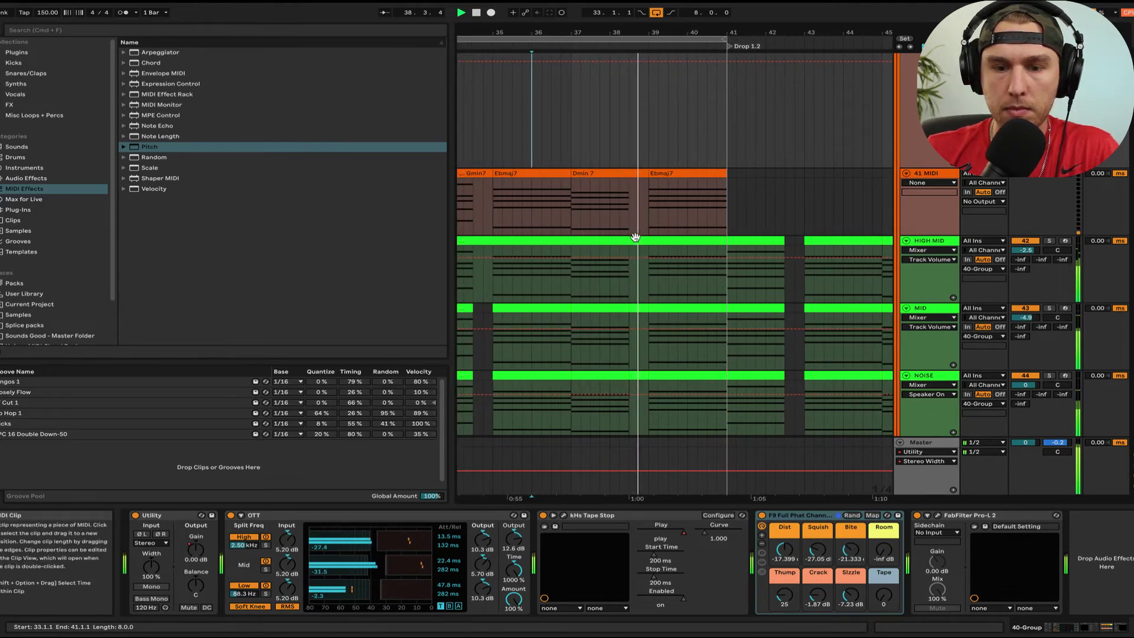
scroll(636, 236, "down", 3)
scroll(636, 235, "left", 1)
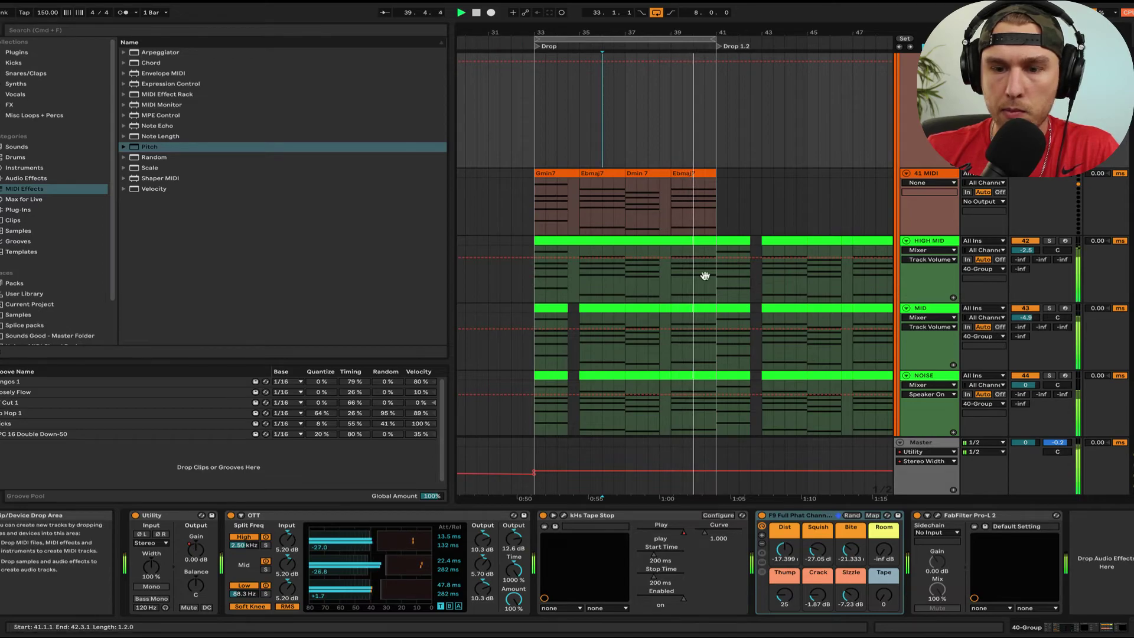
scroll(768, 283, "down", 2)
scroll(789, 264, "down", 2)
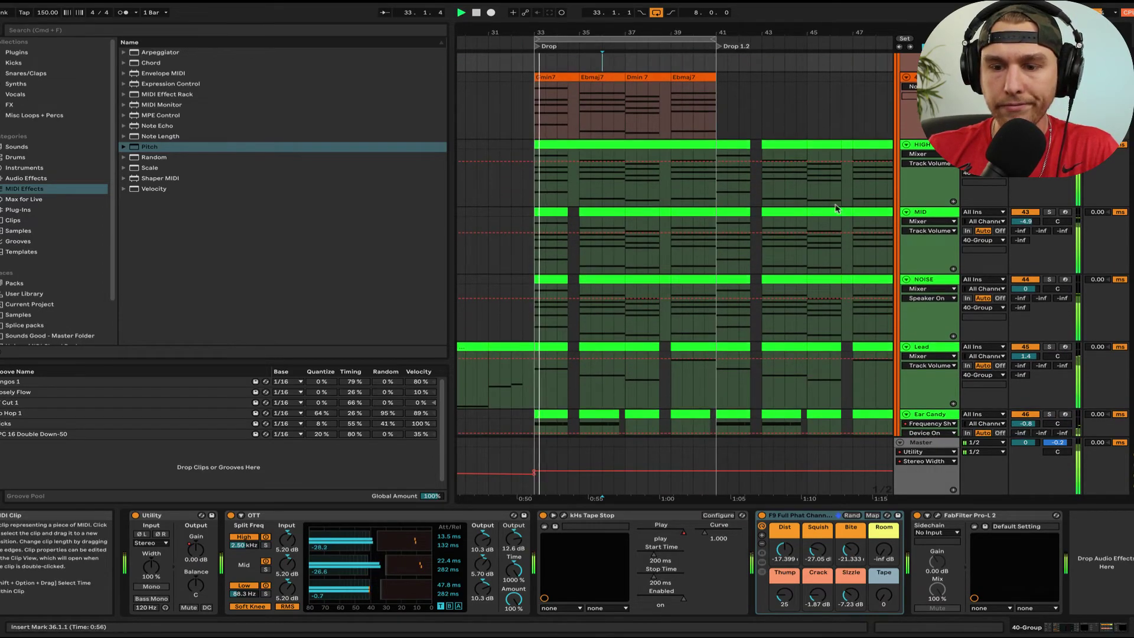
Step: Raise the Lead track's volume to 3.2 dB while the drop plays and review the layers
scroll(928, 208, "down", 3)
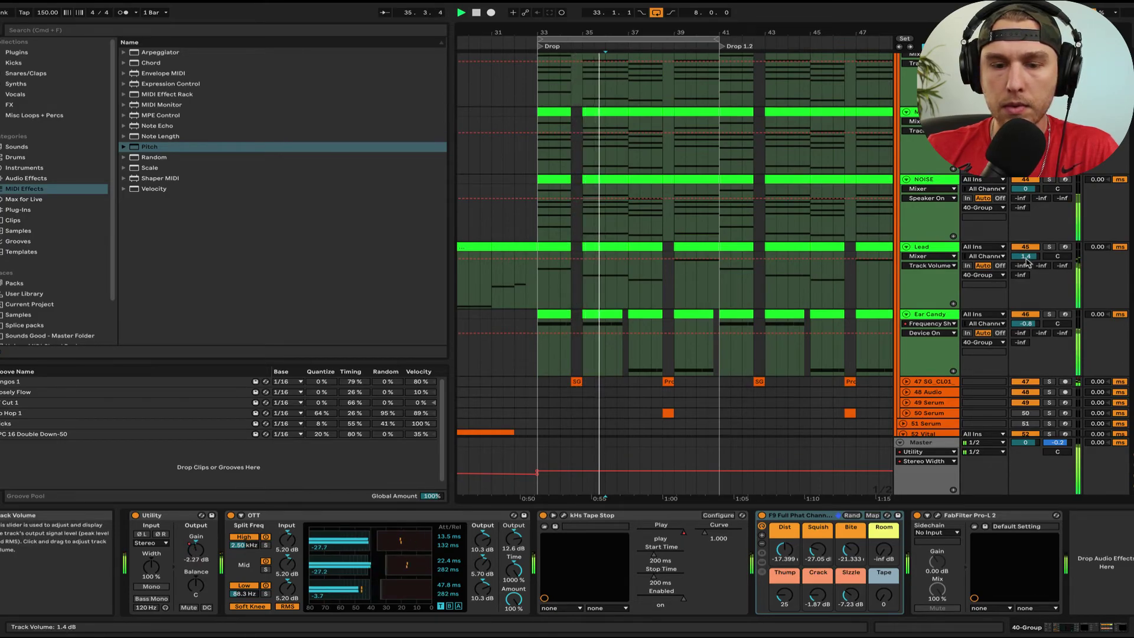
left_click_drag(1032, 259, 1031, 250)
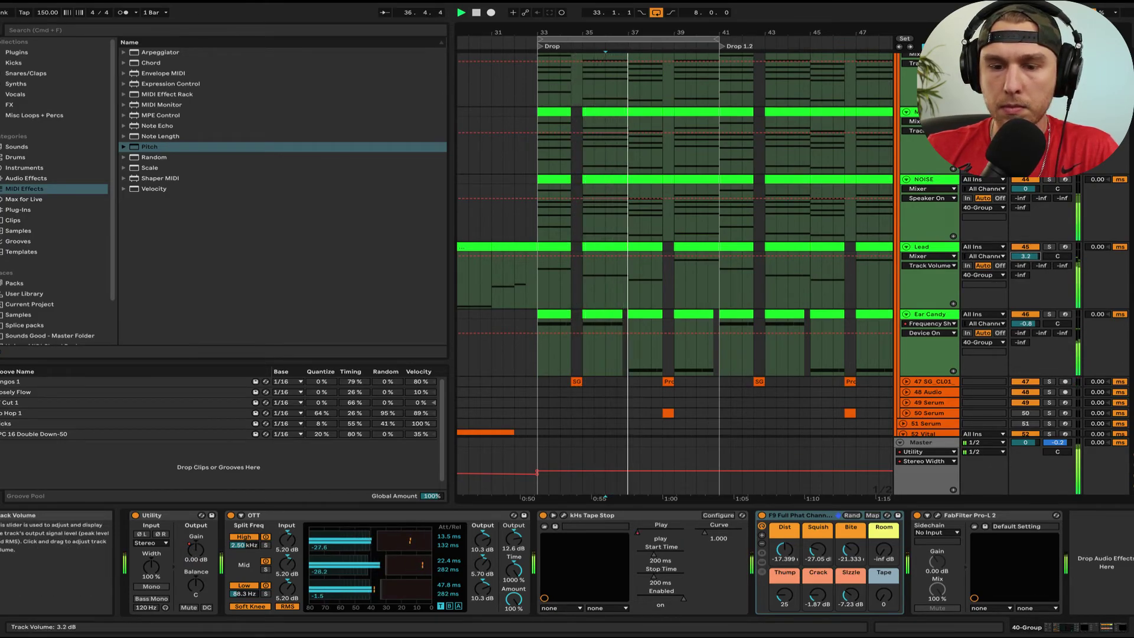
scroll(648, 210, "right", 1)
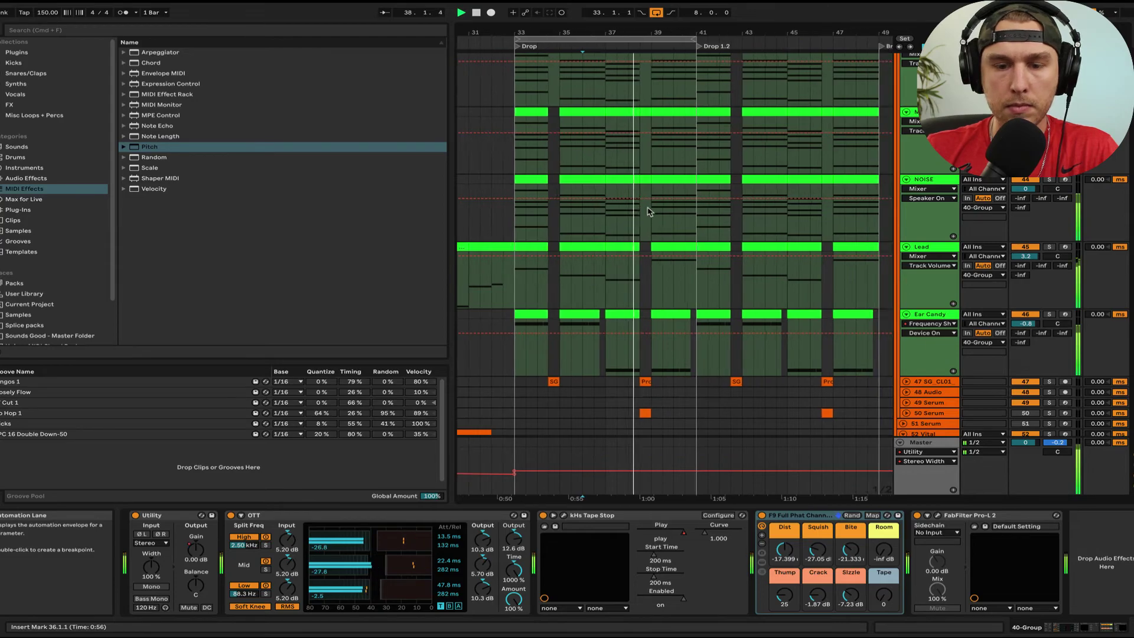
scroll(648, 211, "up", 2)
scroll(648, 211, "up", 3)
scroll(648, 212, "down", 3)
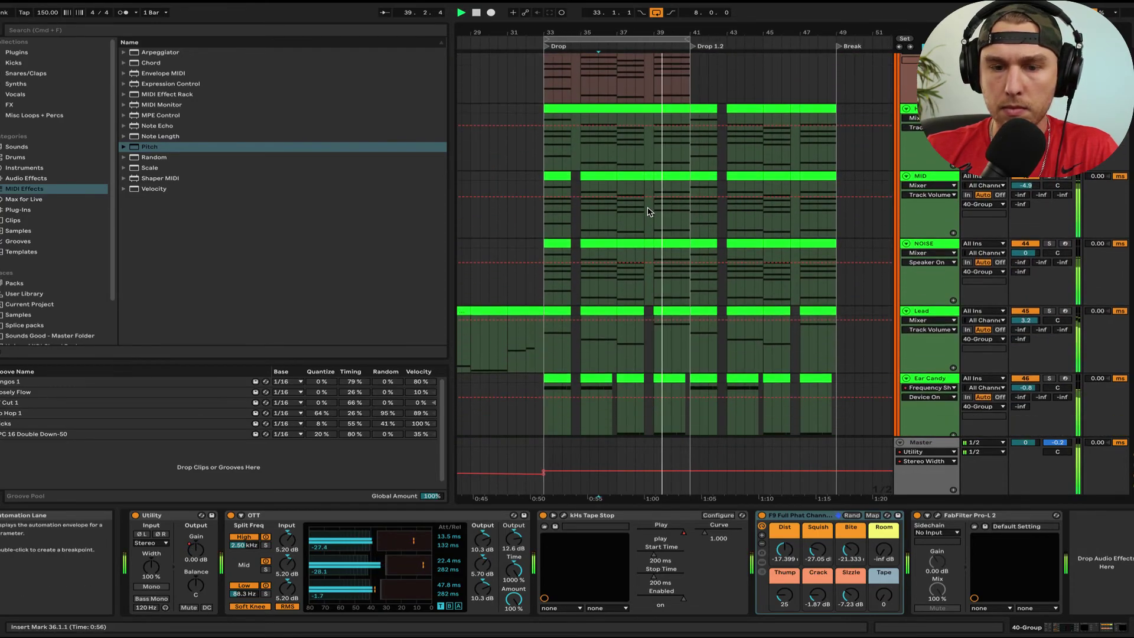